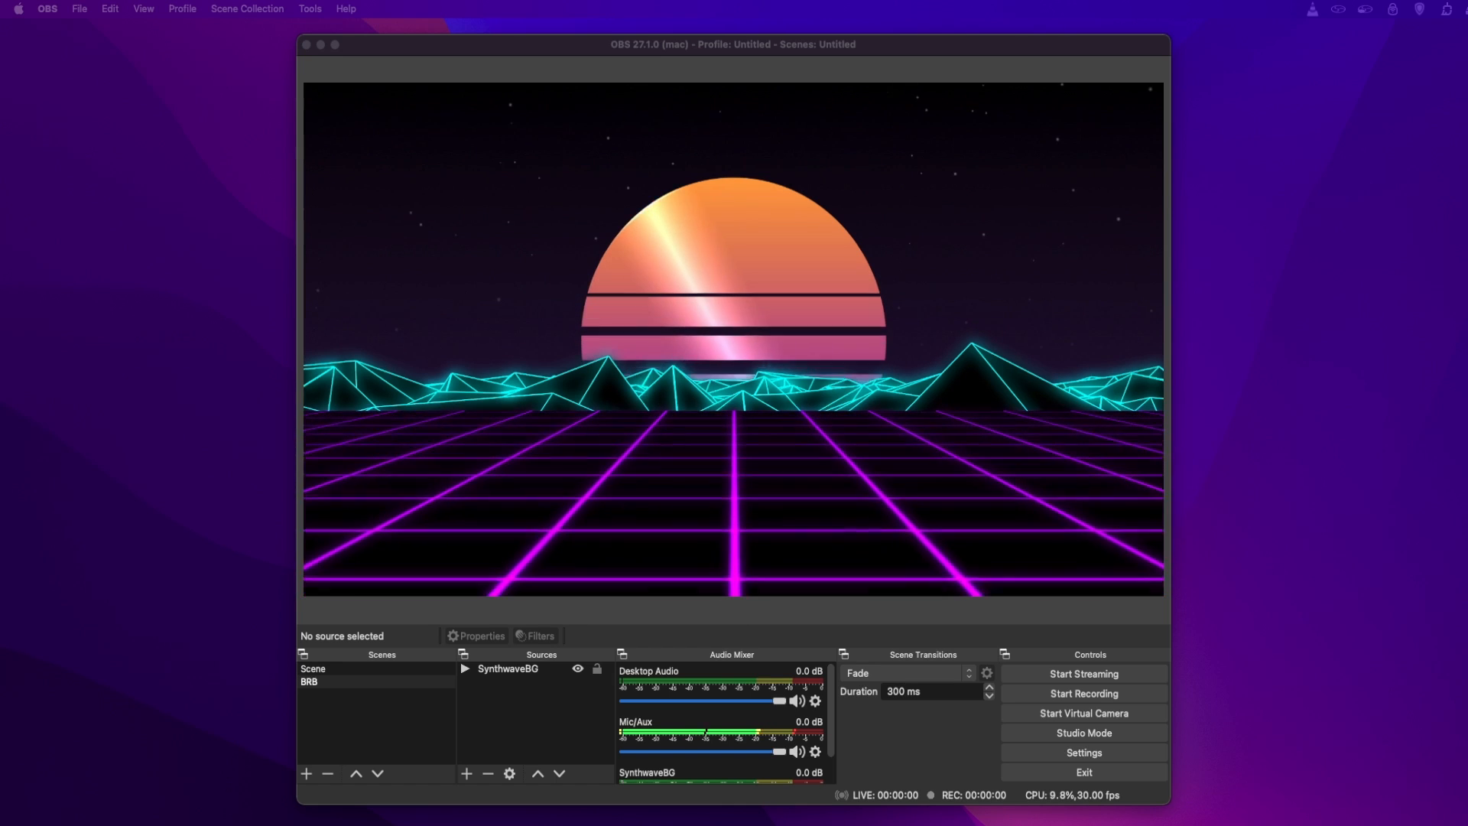
Start the Auto-Configuration Wizard and choose to optimise just for recording, without streaming
click(593, 629)
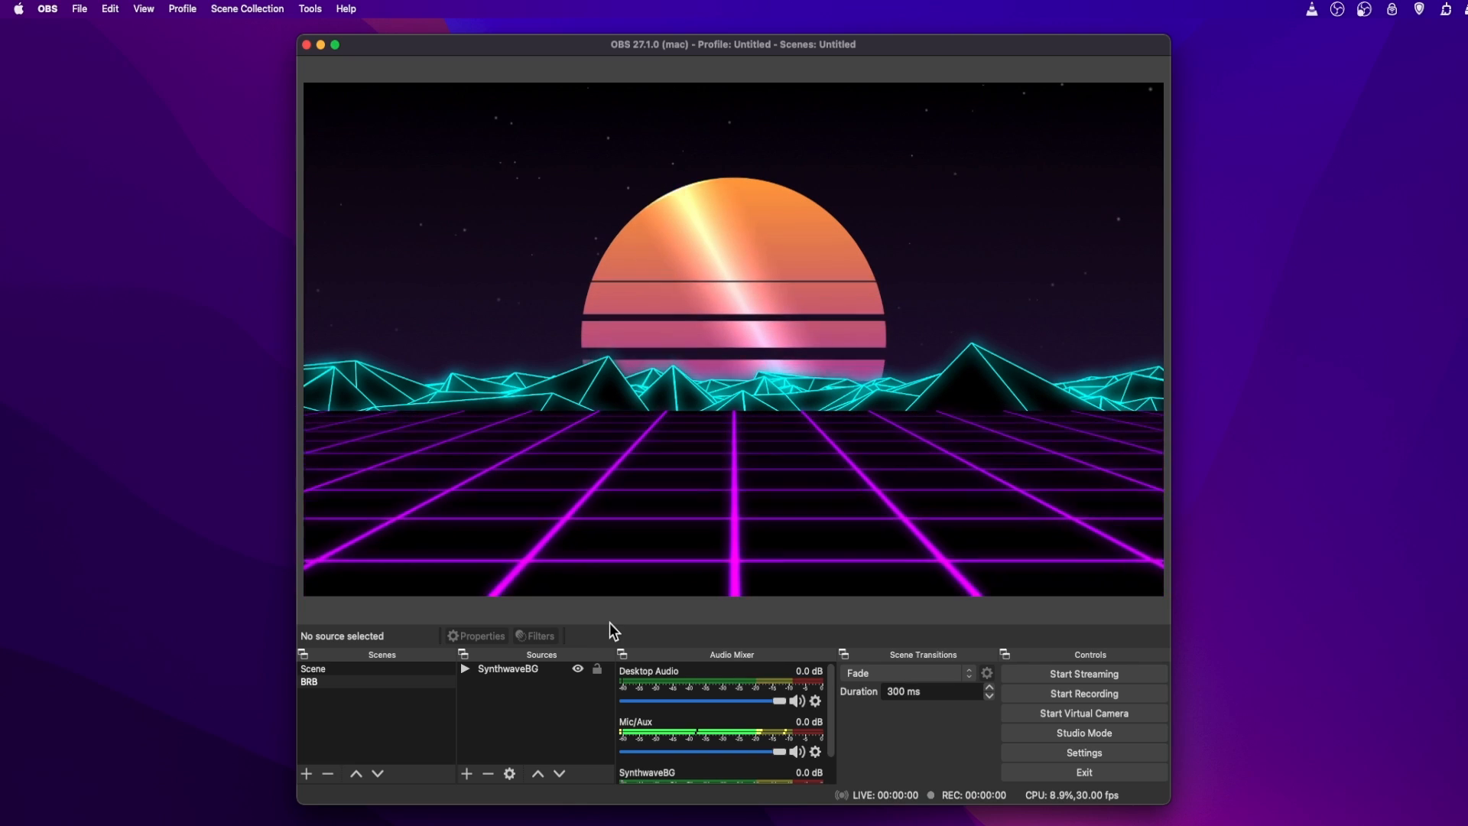
click(247, 8)
mouse_move(310, 9)
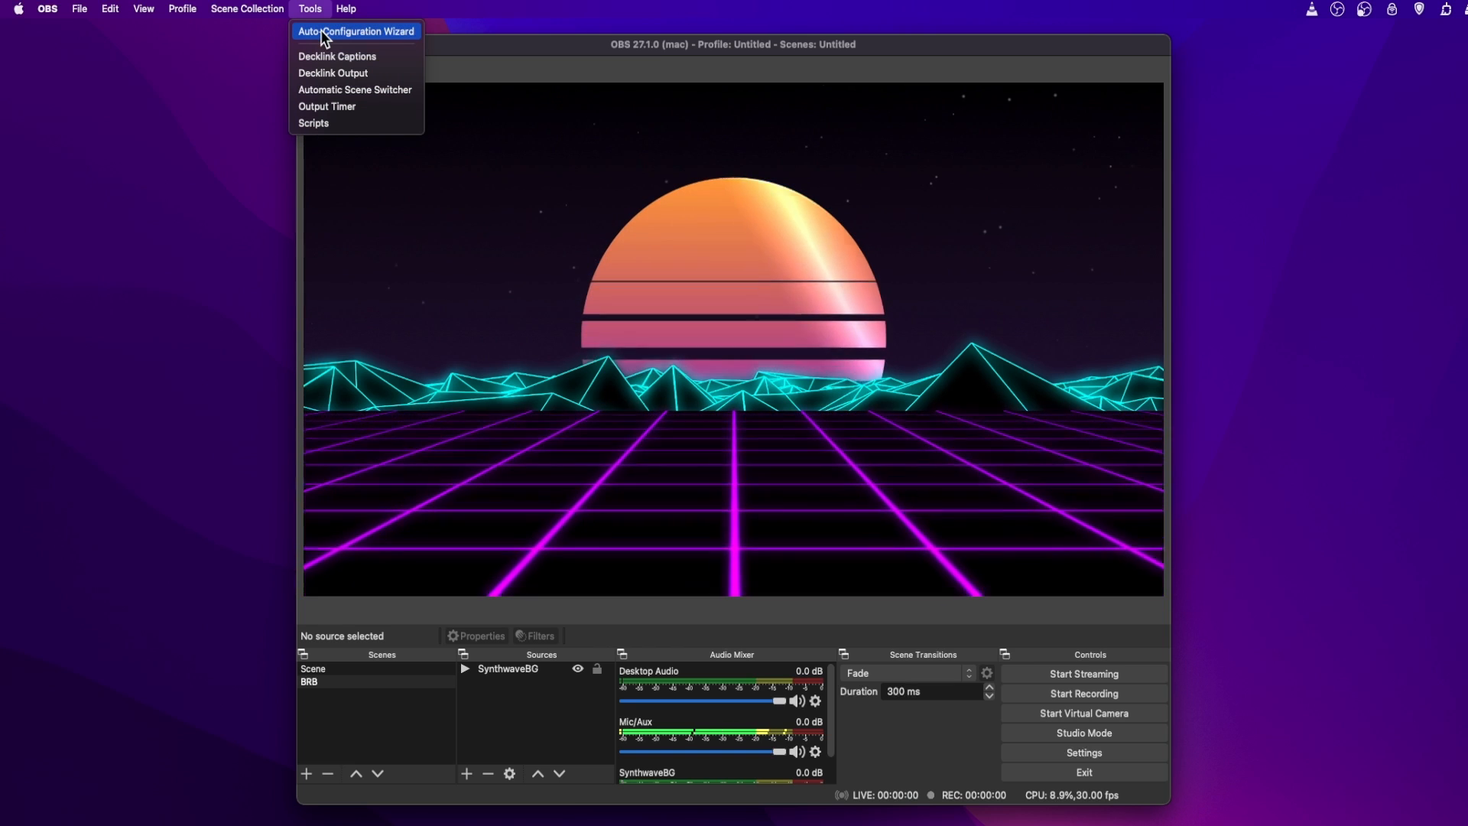
click(322, 31)
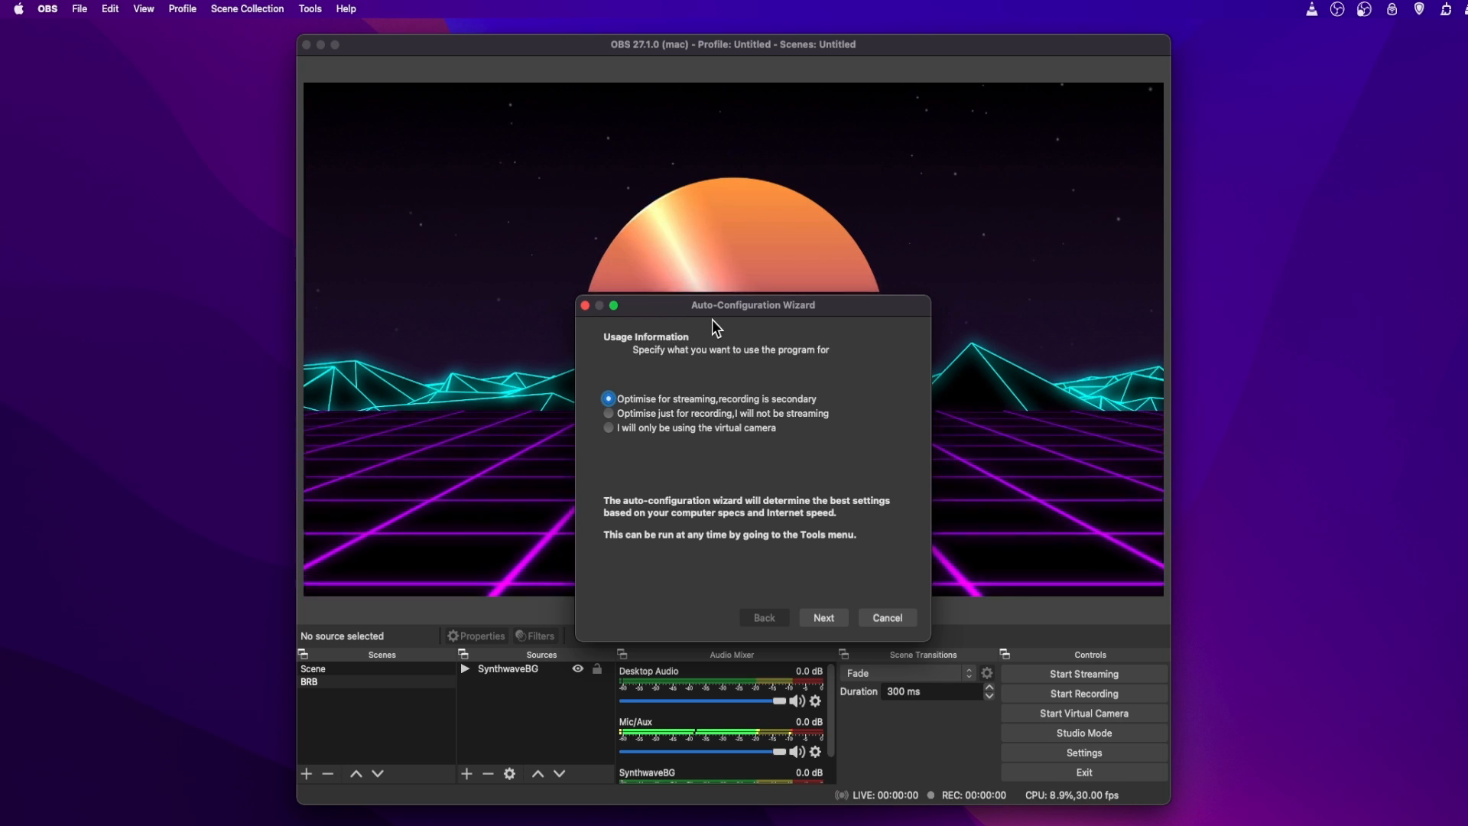
click(721, 417)
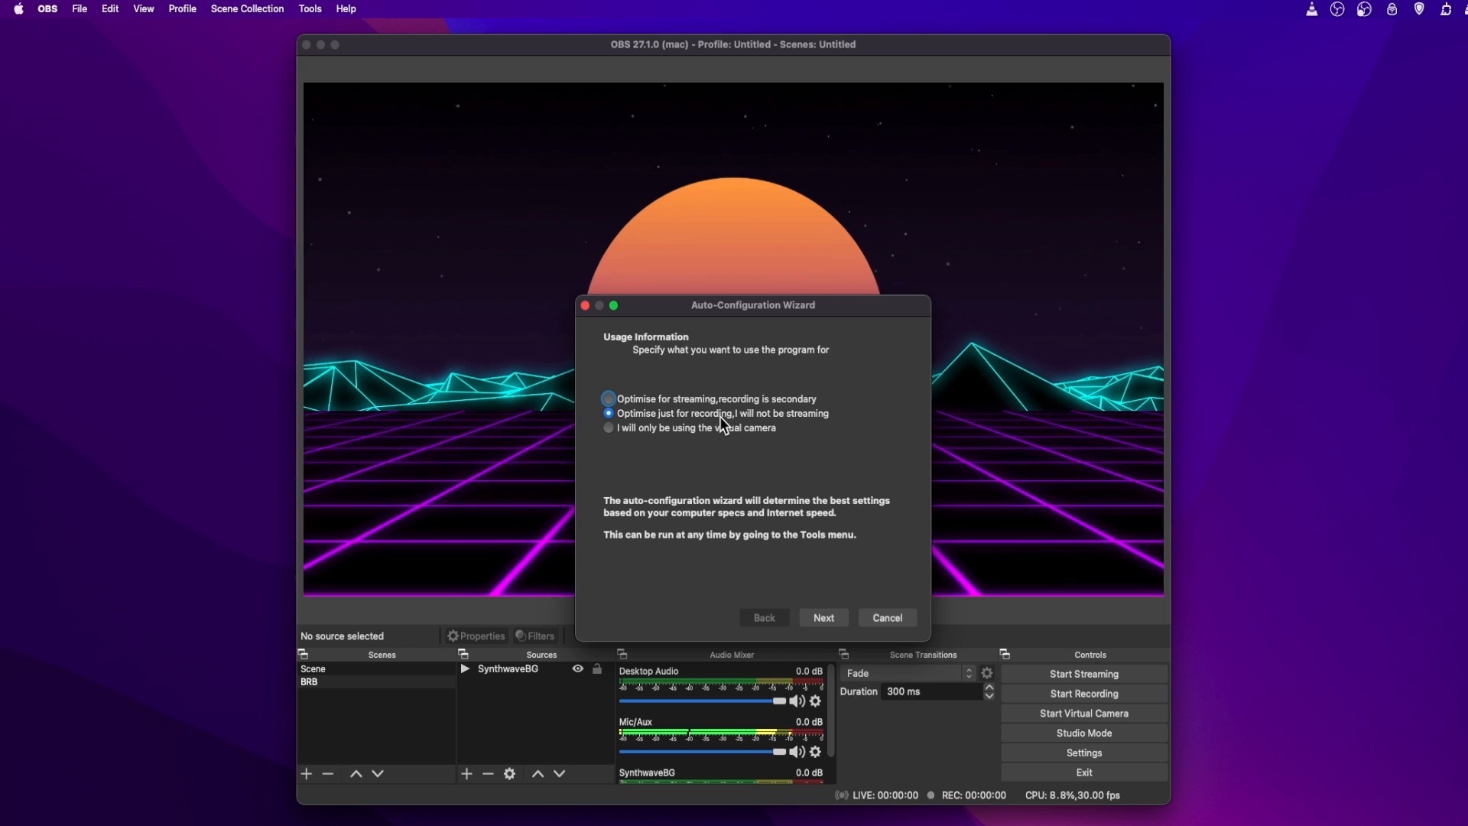
click(821, 617)
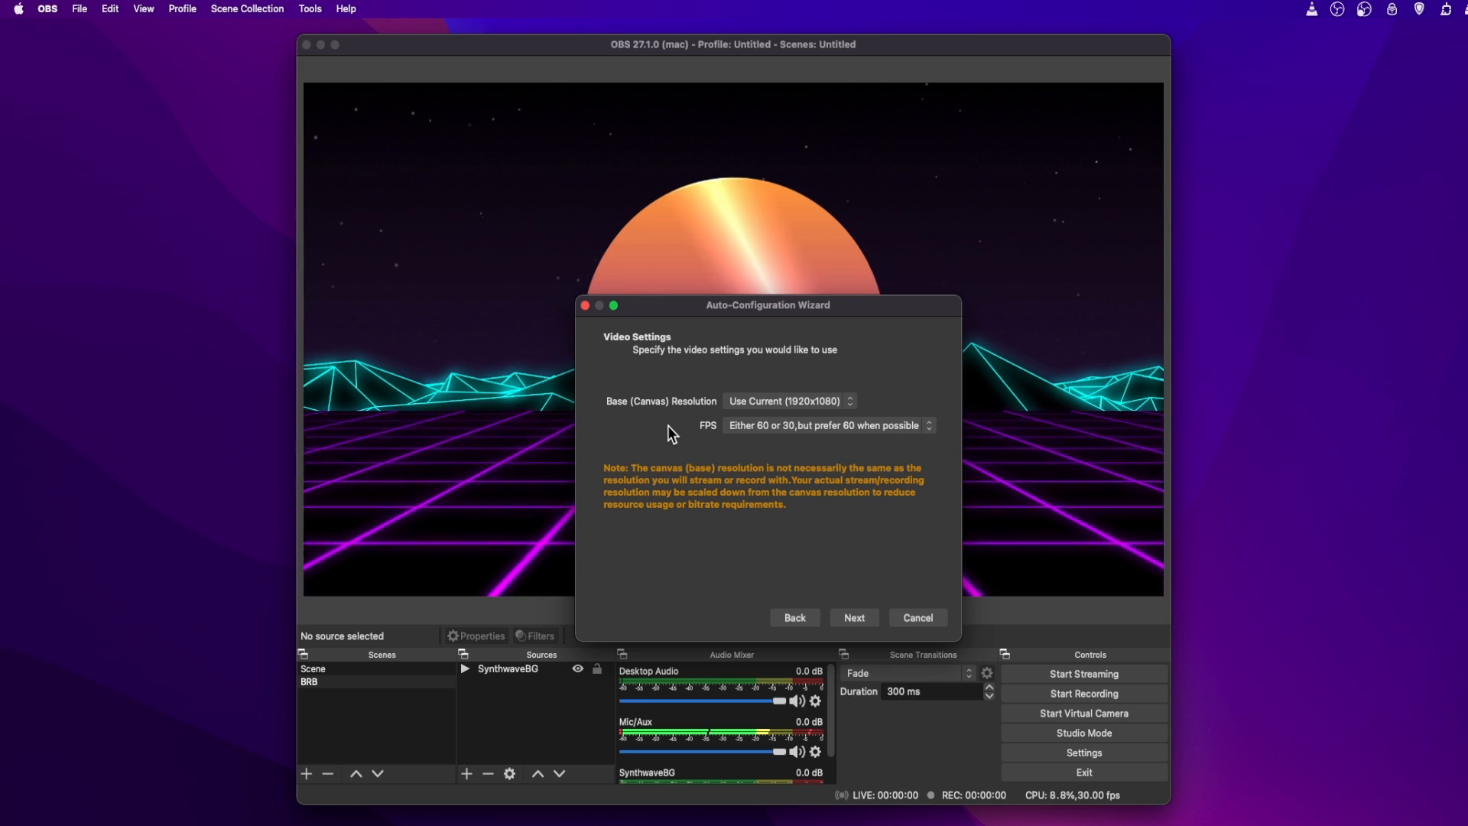
Keep the current 1920x1080 canvas and the 60-preferred FPS option, run the wizard's test, and leave without applying the settings
click(829, 407)
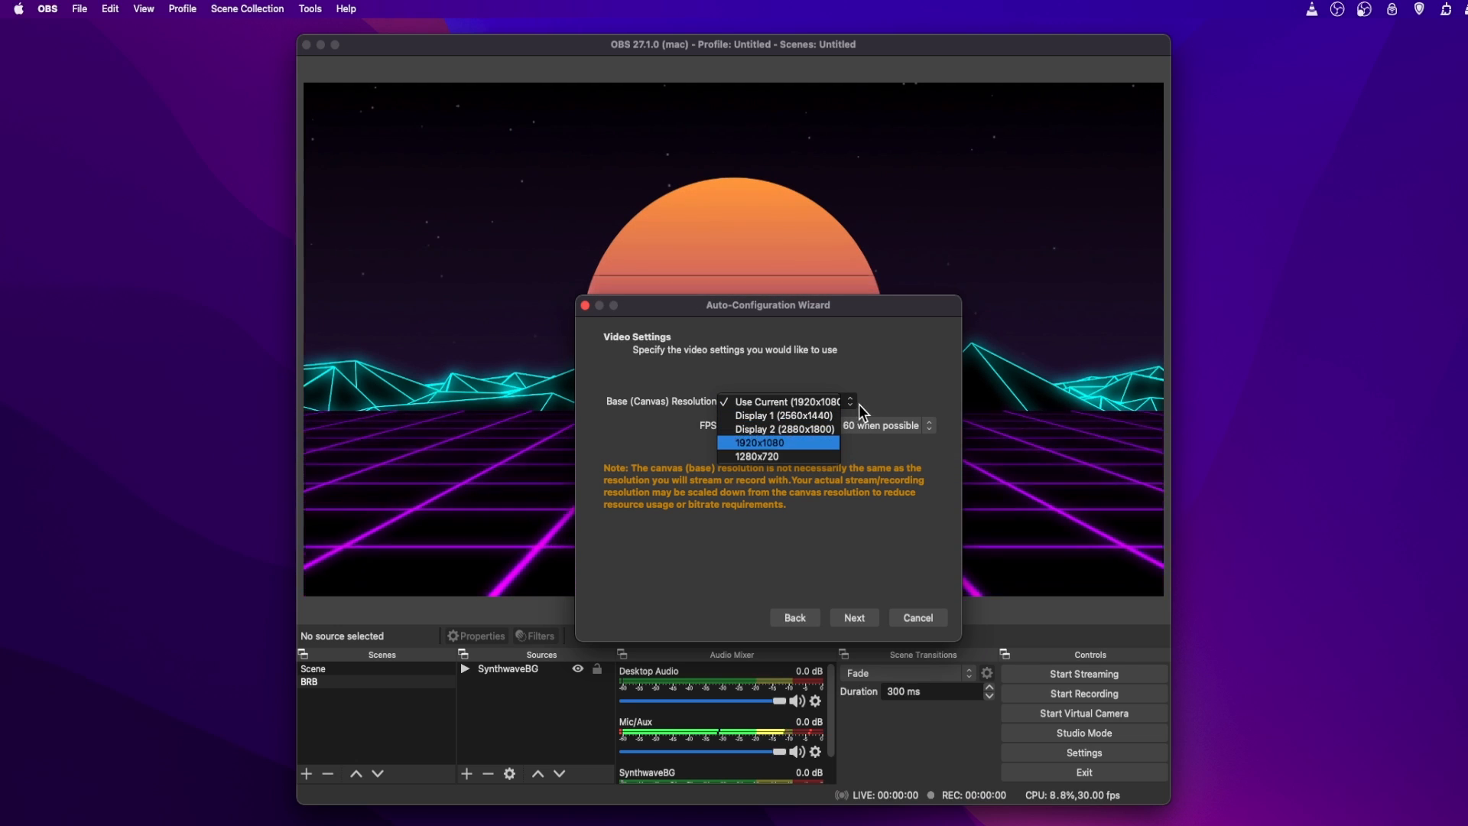
click(851, 406)
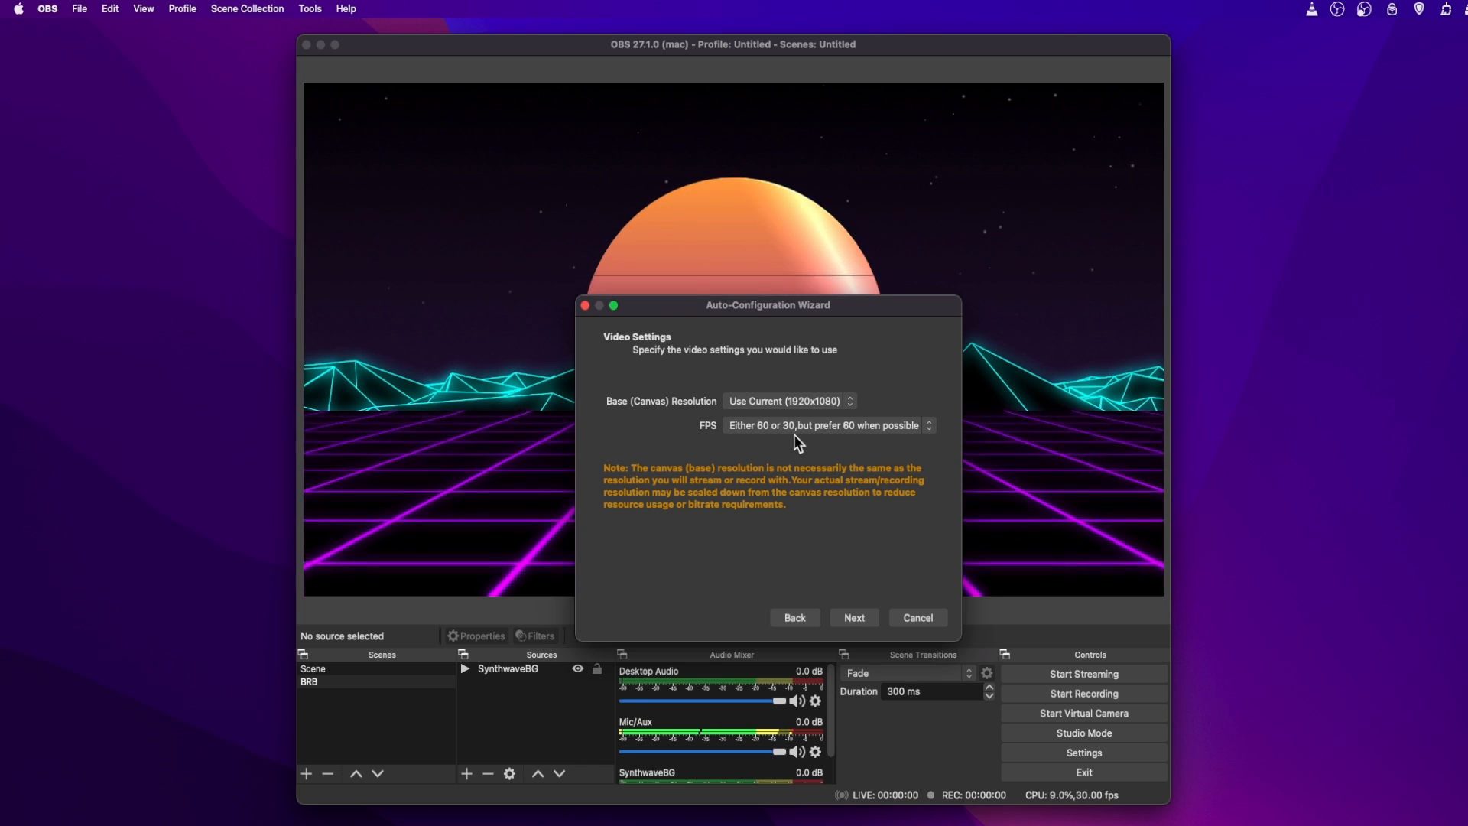
click(869, 617)
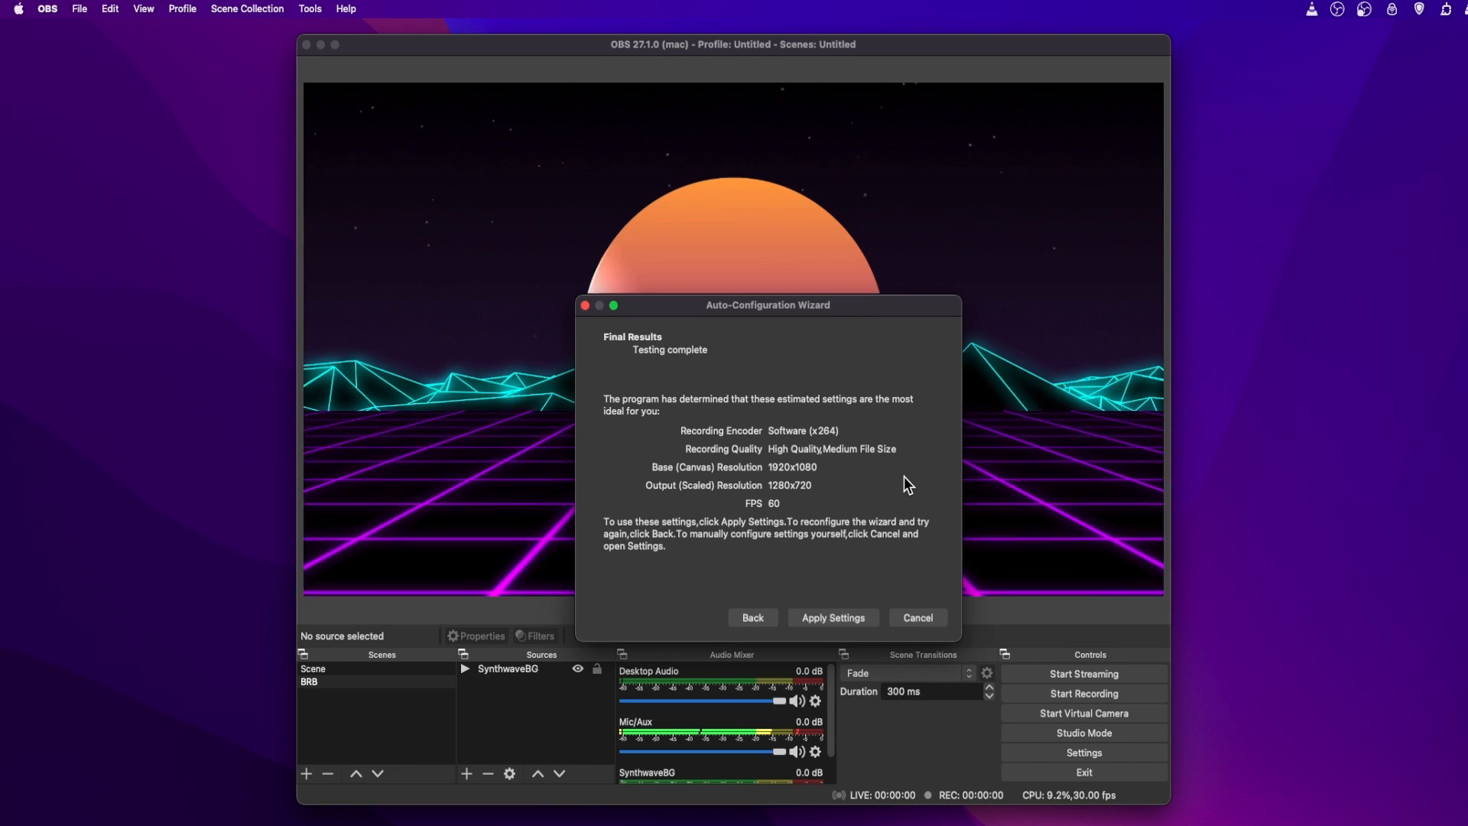
click(927, 618)
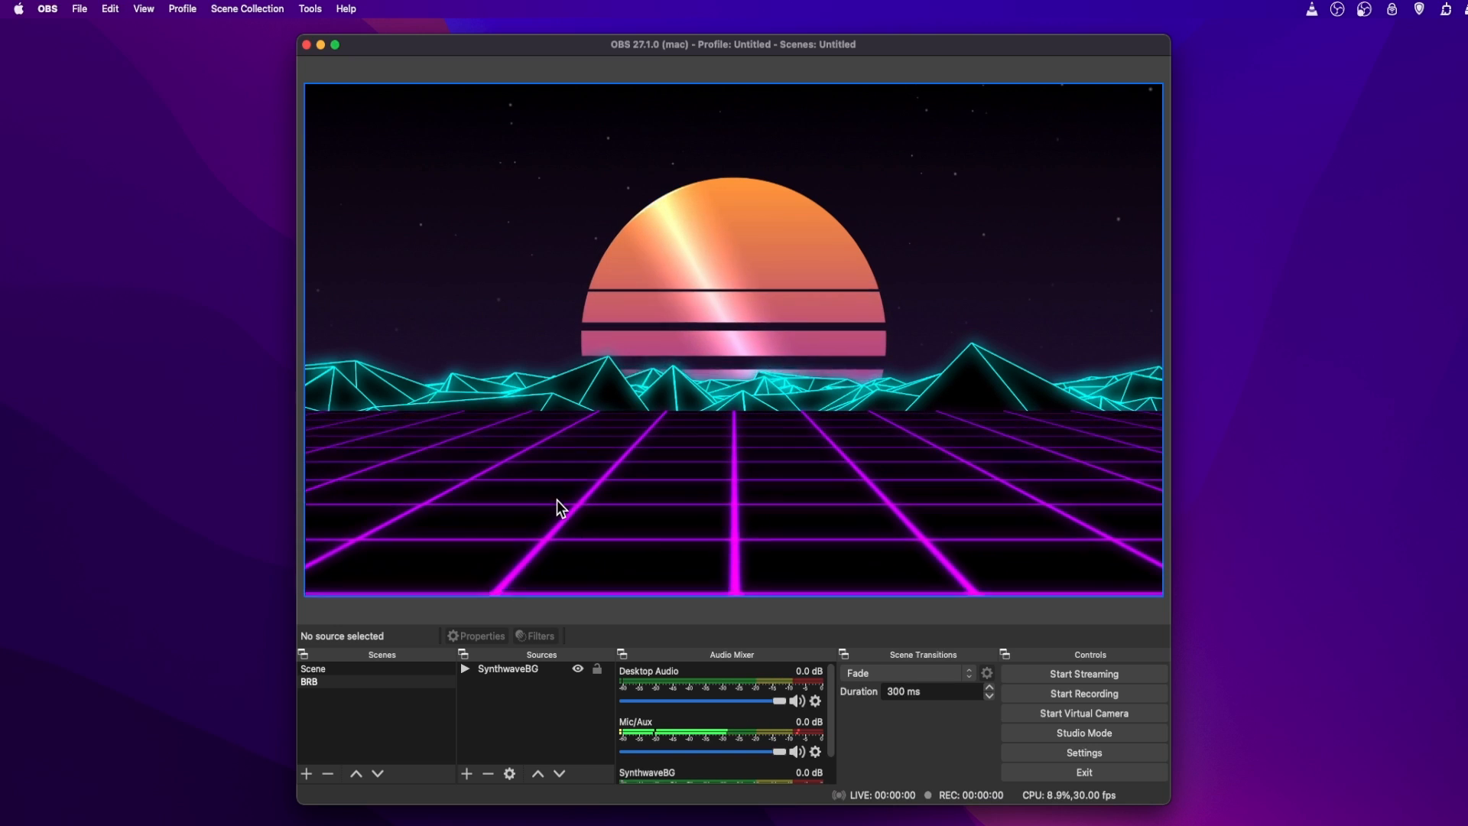
Compare the Fade and Cut scene transitions by switching between the scenes Scene and BRB
click(399, 671)
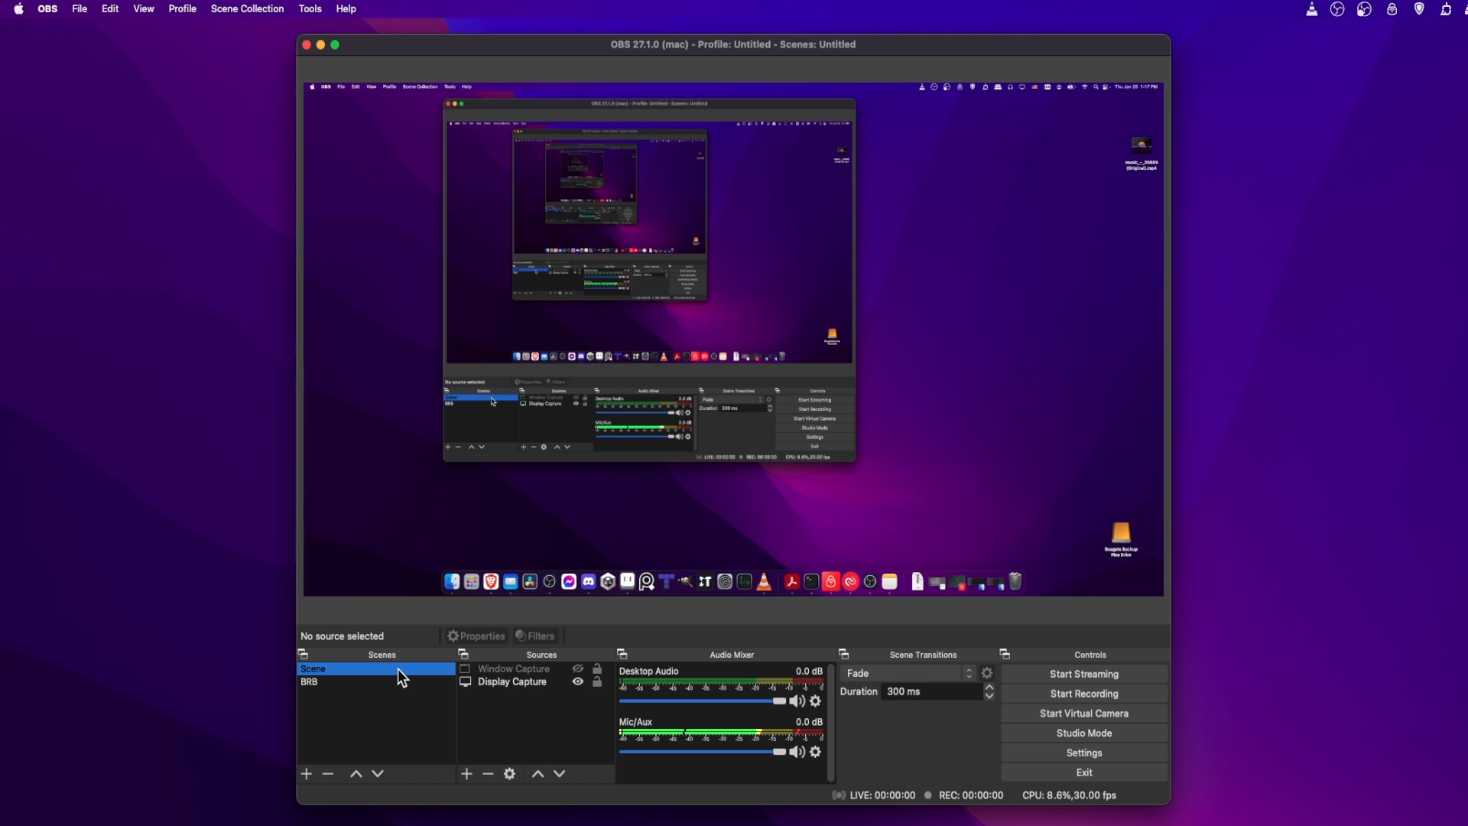
click(319, 682)
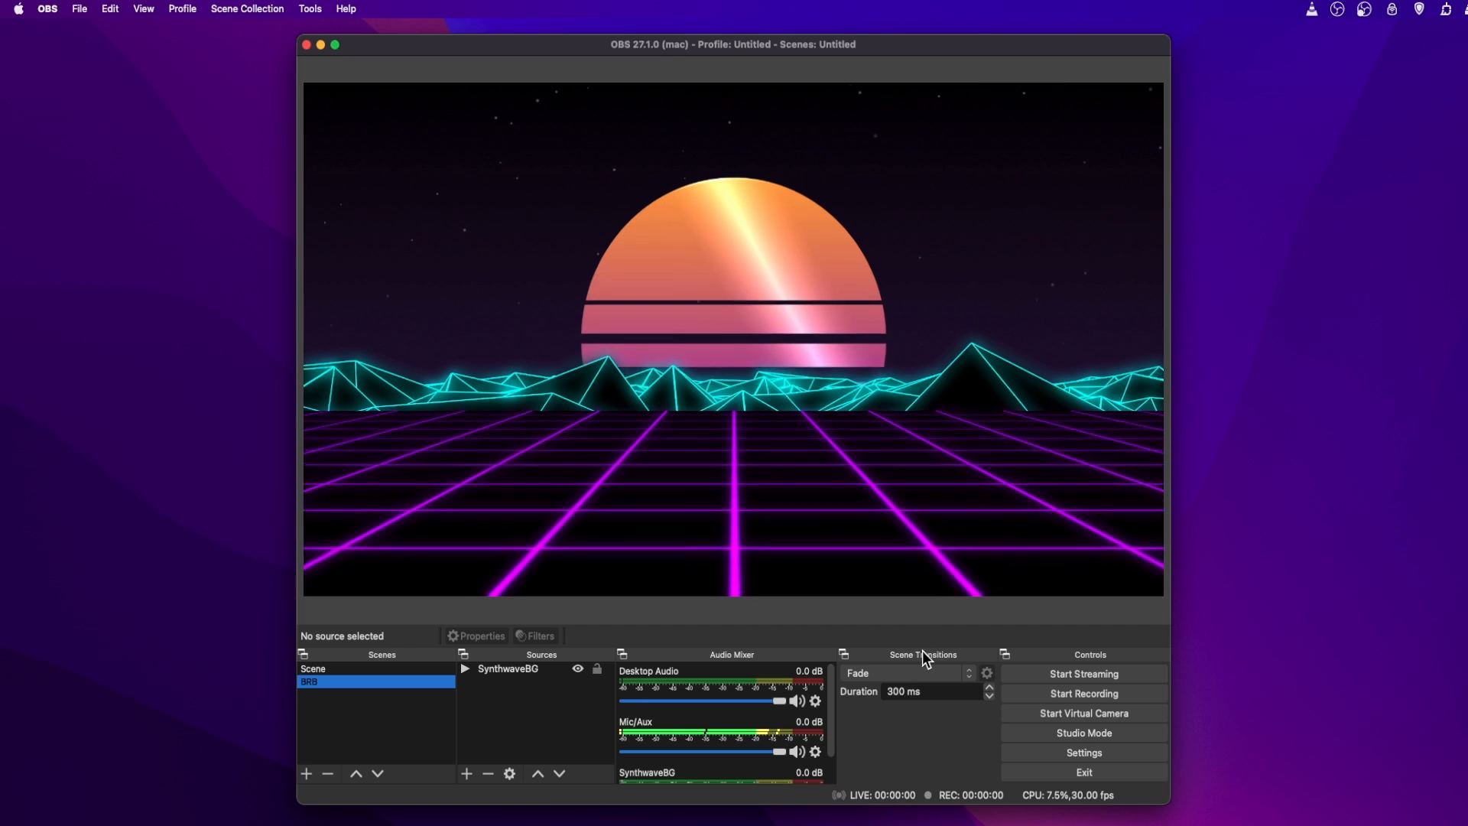
click(930, 672)
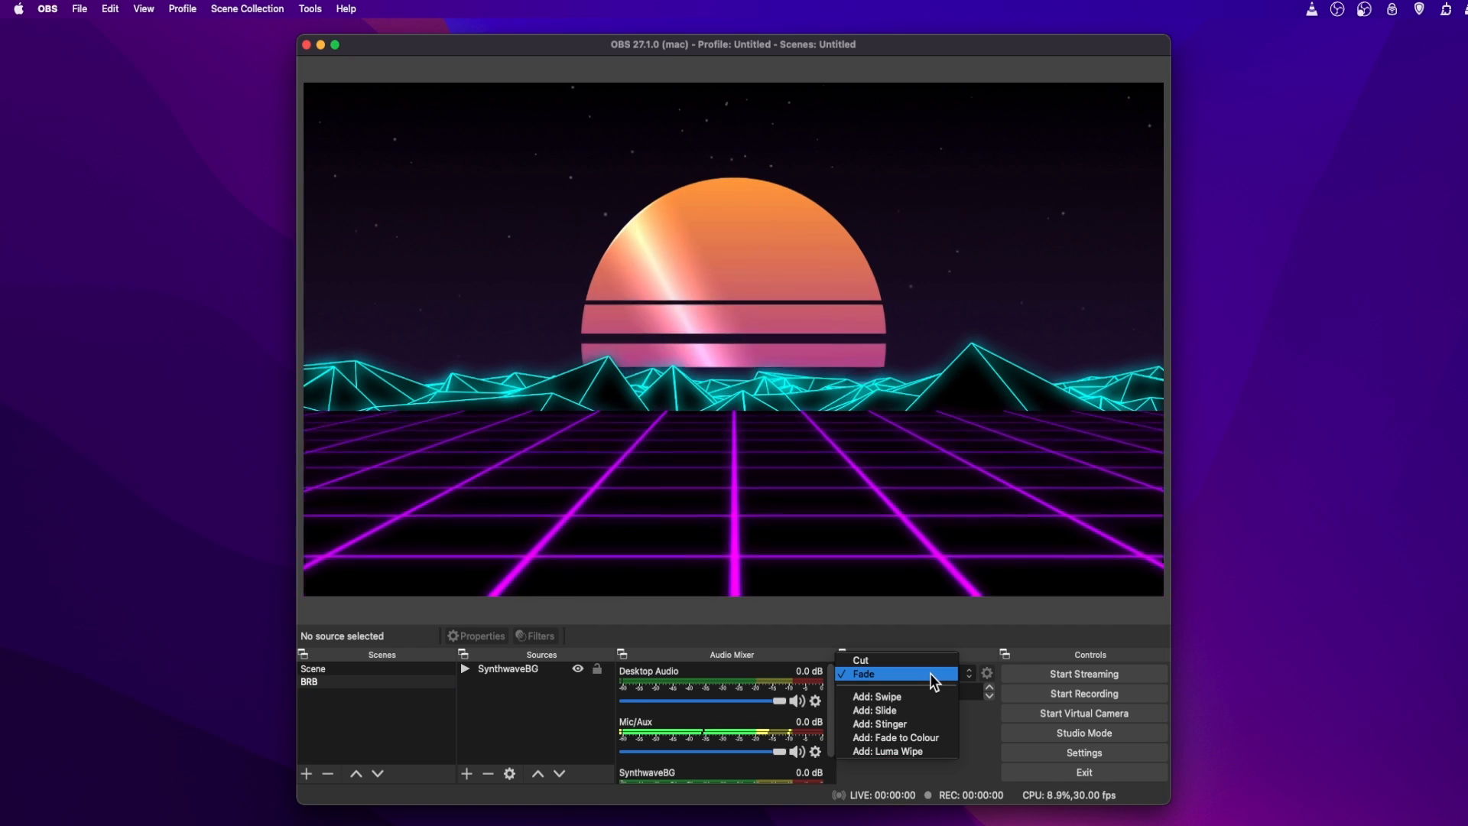
click(938, 661)
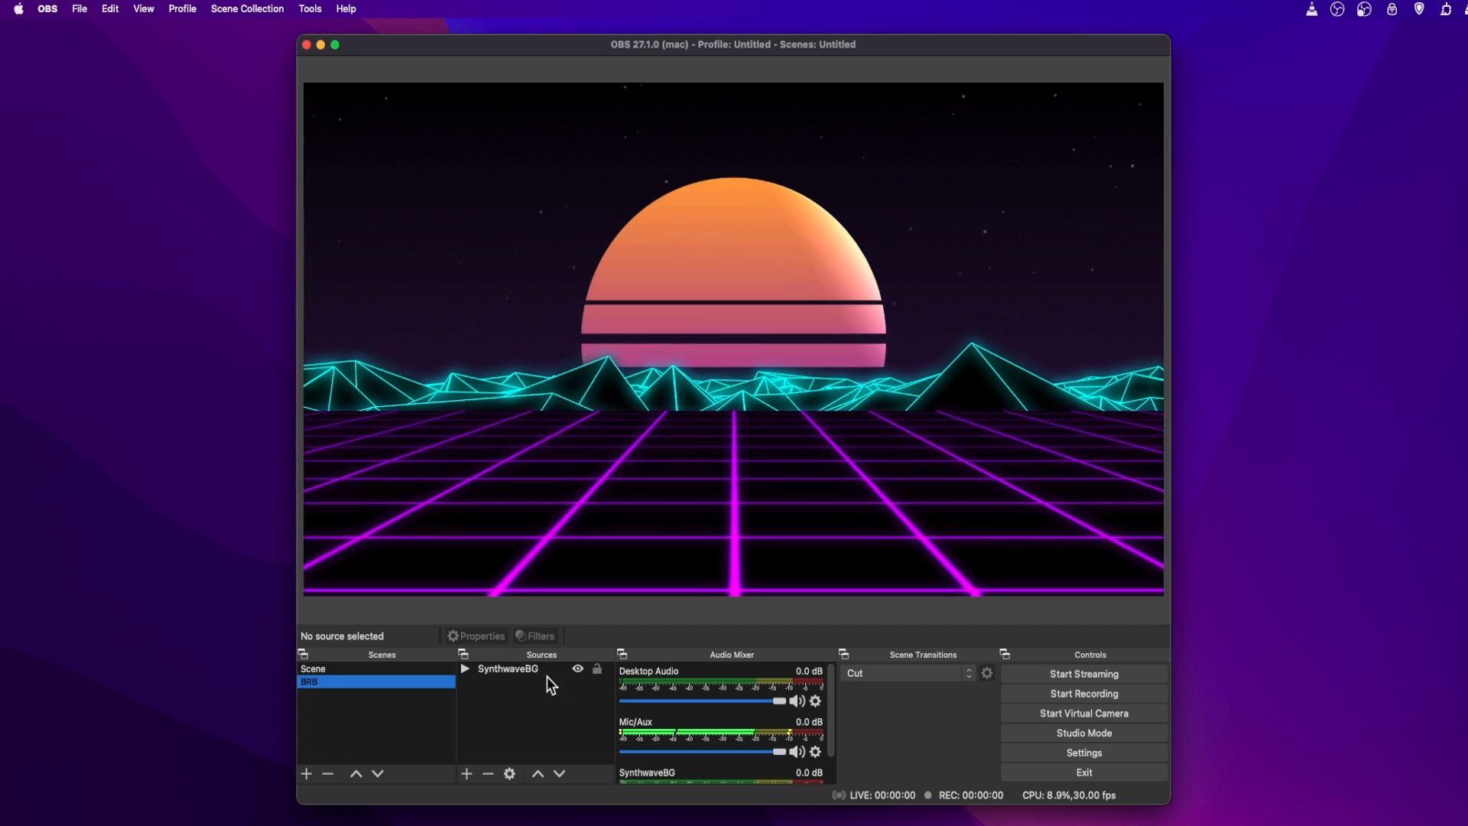
click(448, 672)
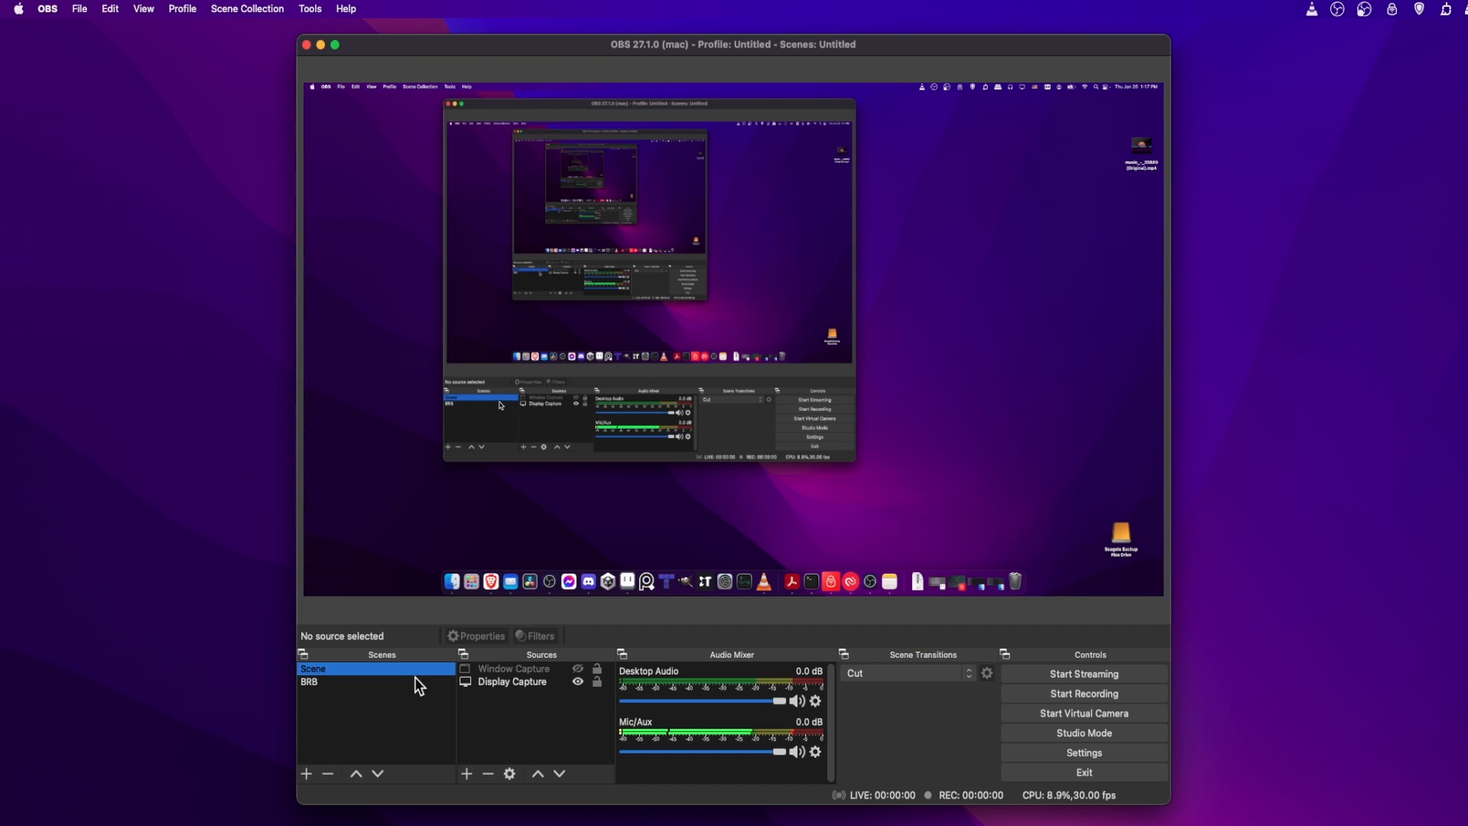
click(415, 679)
click(421, 665)
Use Fade as the scene transition and make the scene named Scene the active one
click(906, 675)
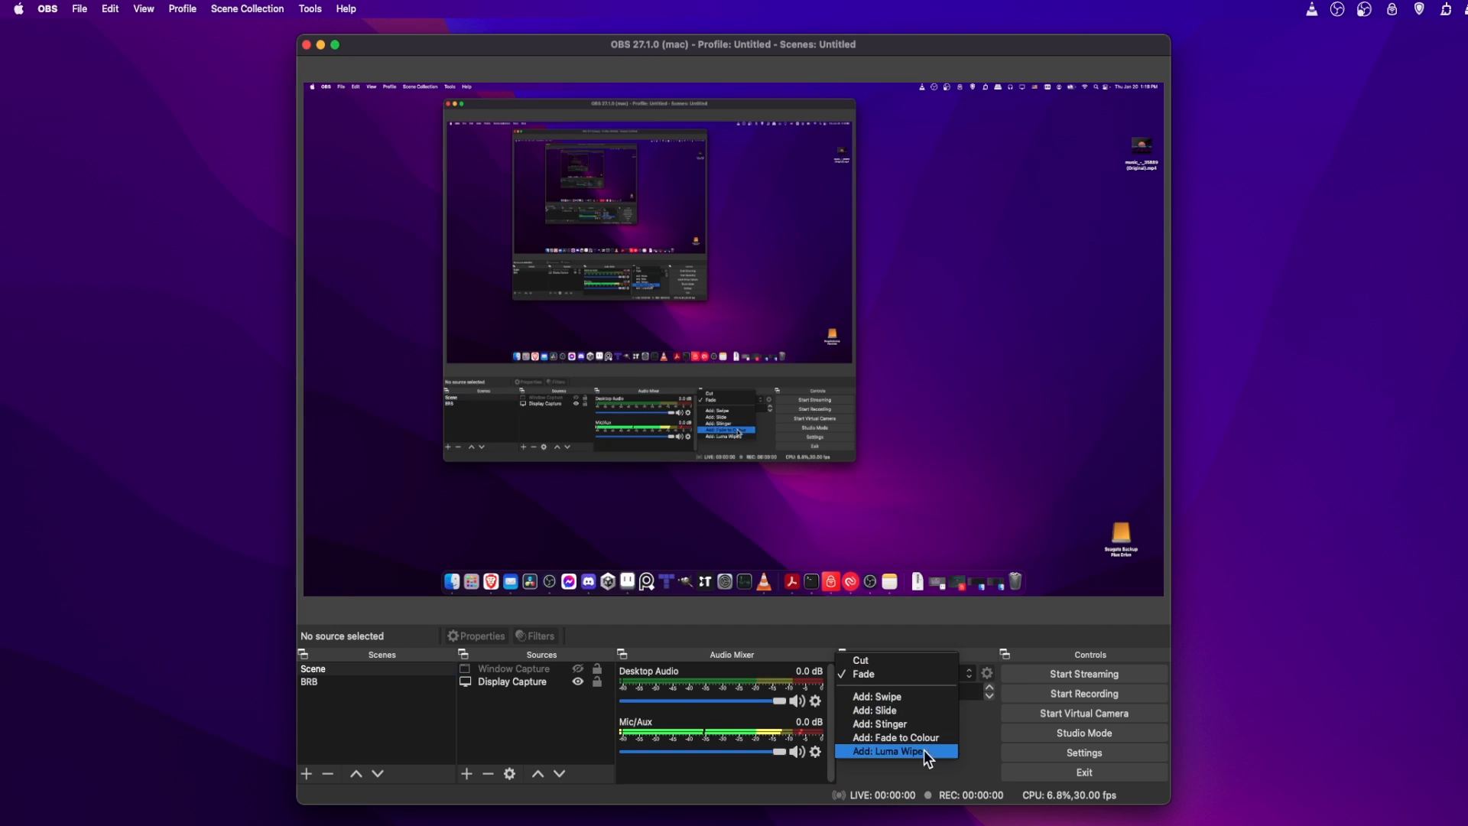
click(943, 672)
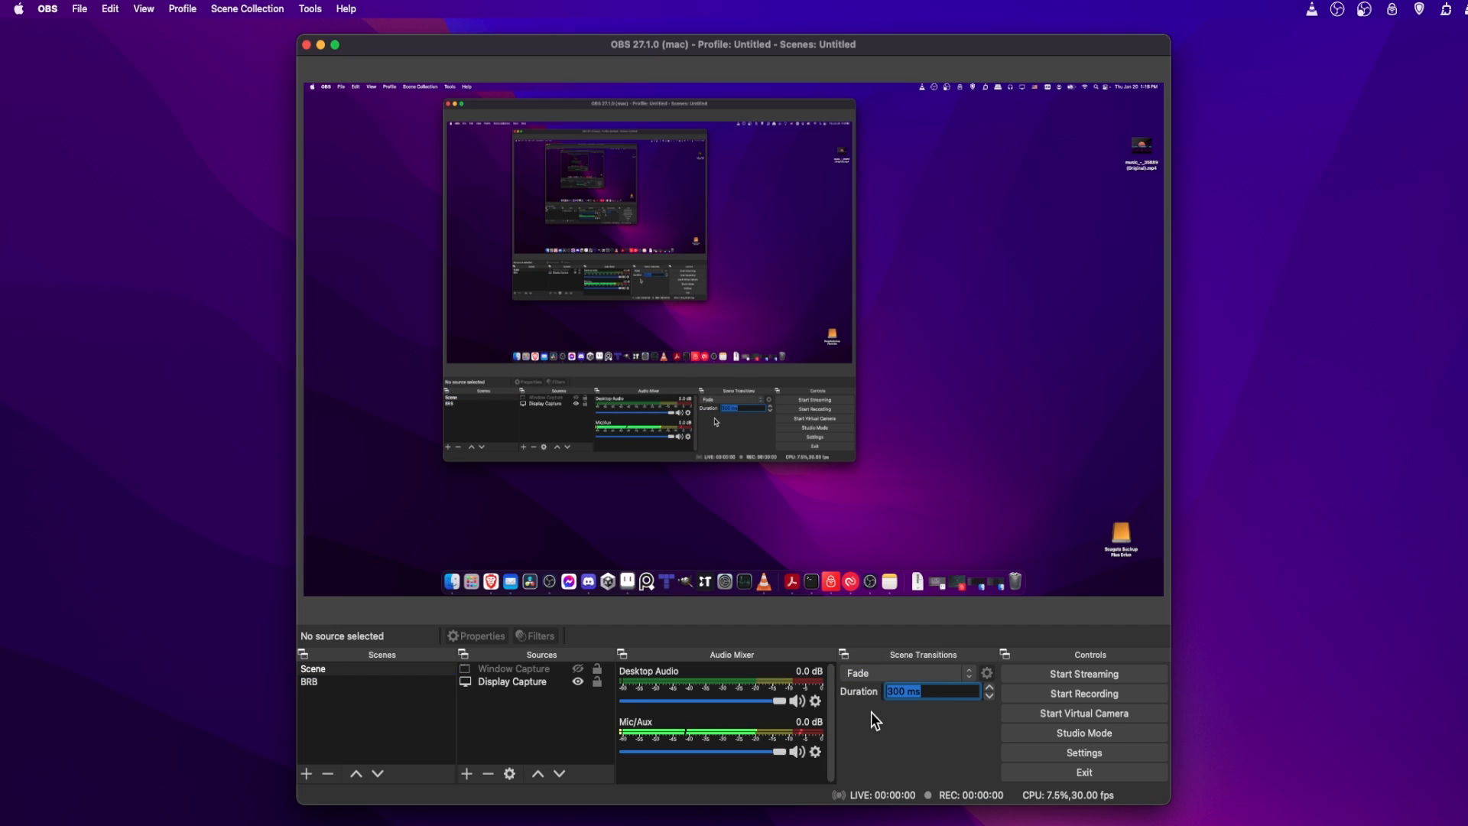
click(529, 705)
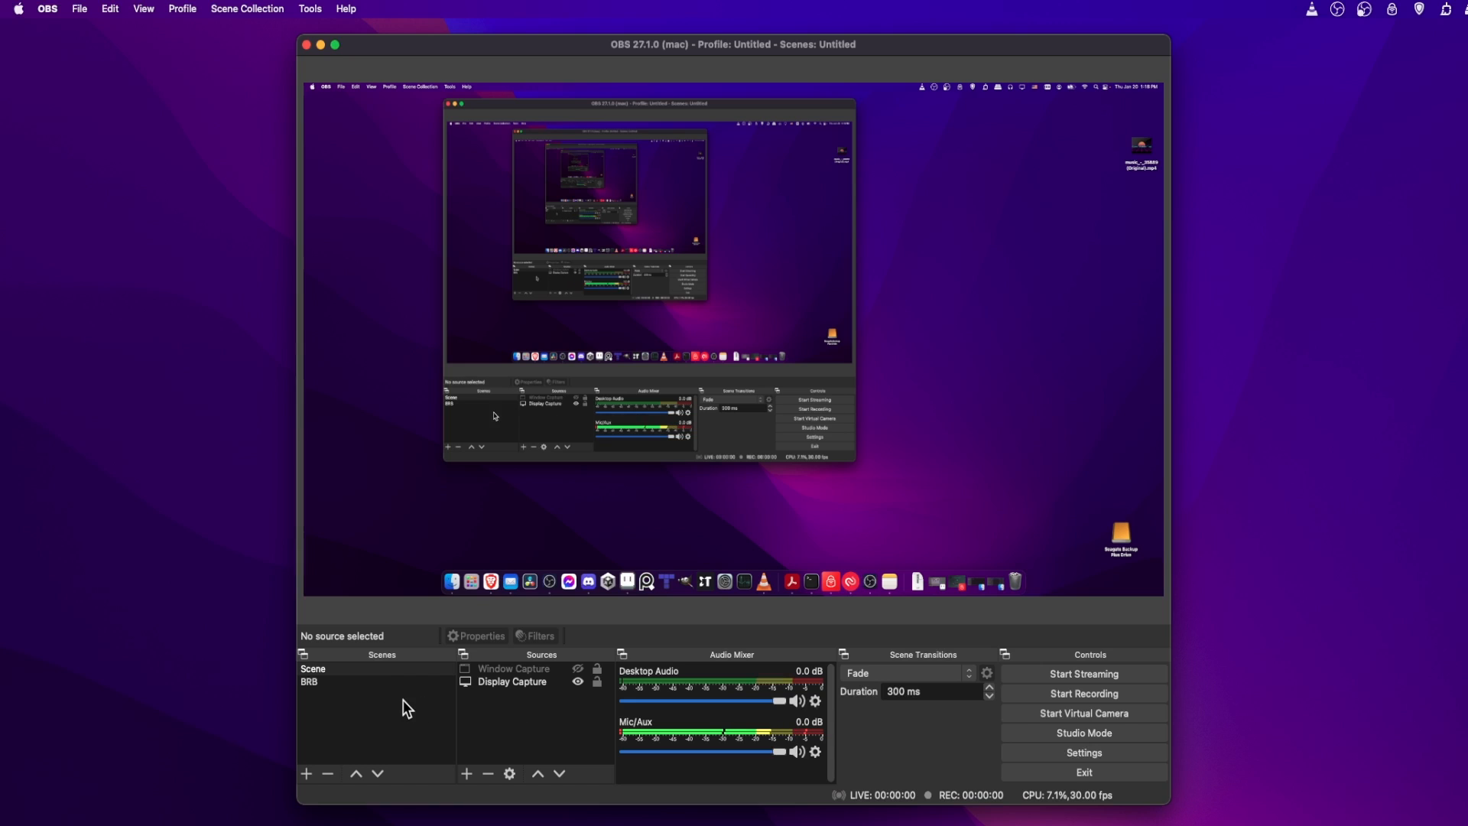
click(352, 669)
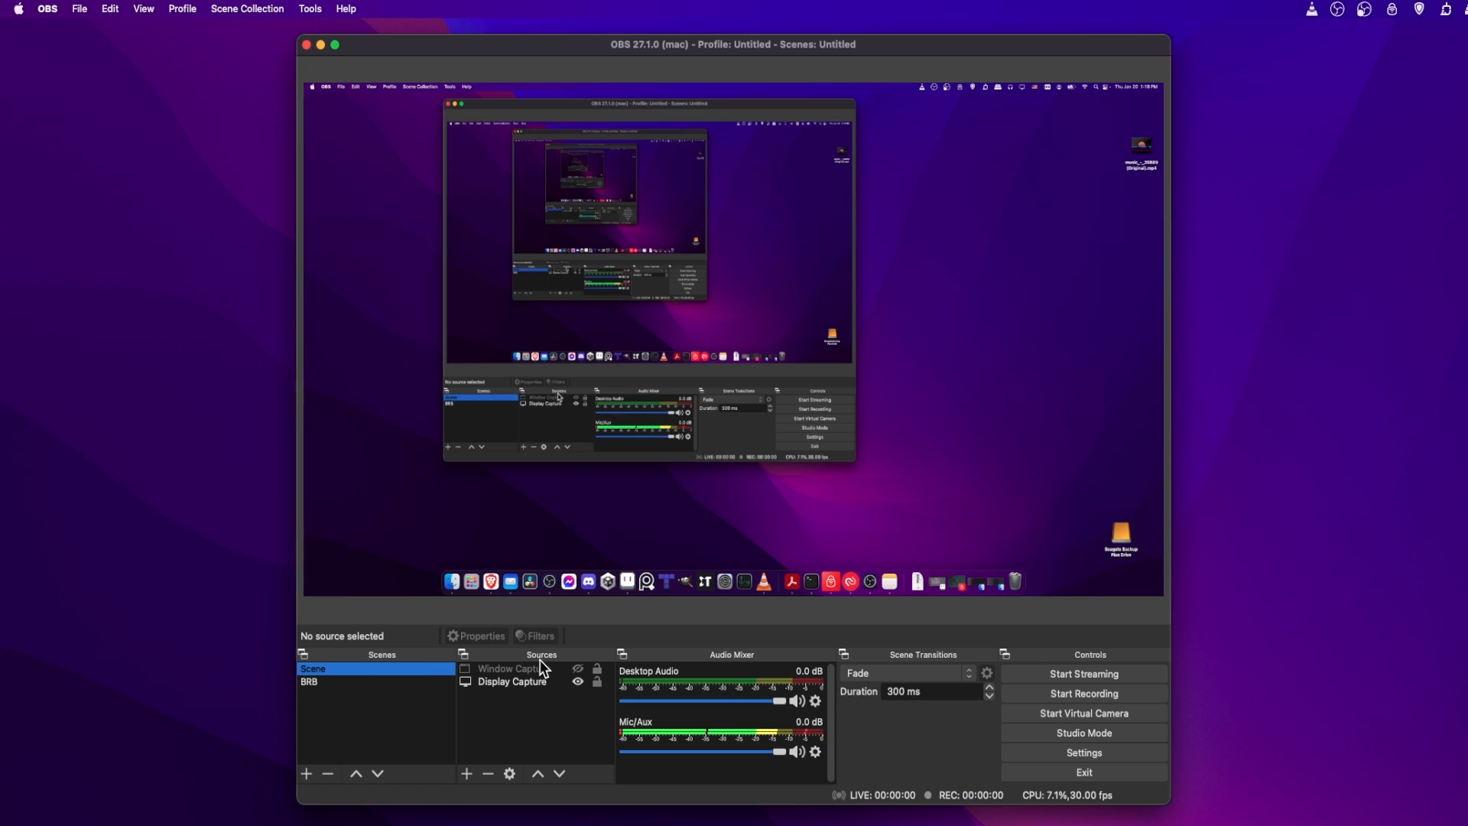
Add a new Text (FreeType 2) source with its default name to the scene
right_click(531, 708)
mouse_move(553, 715)
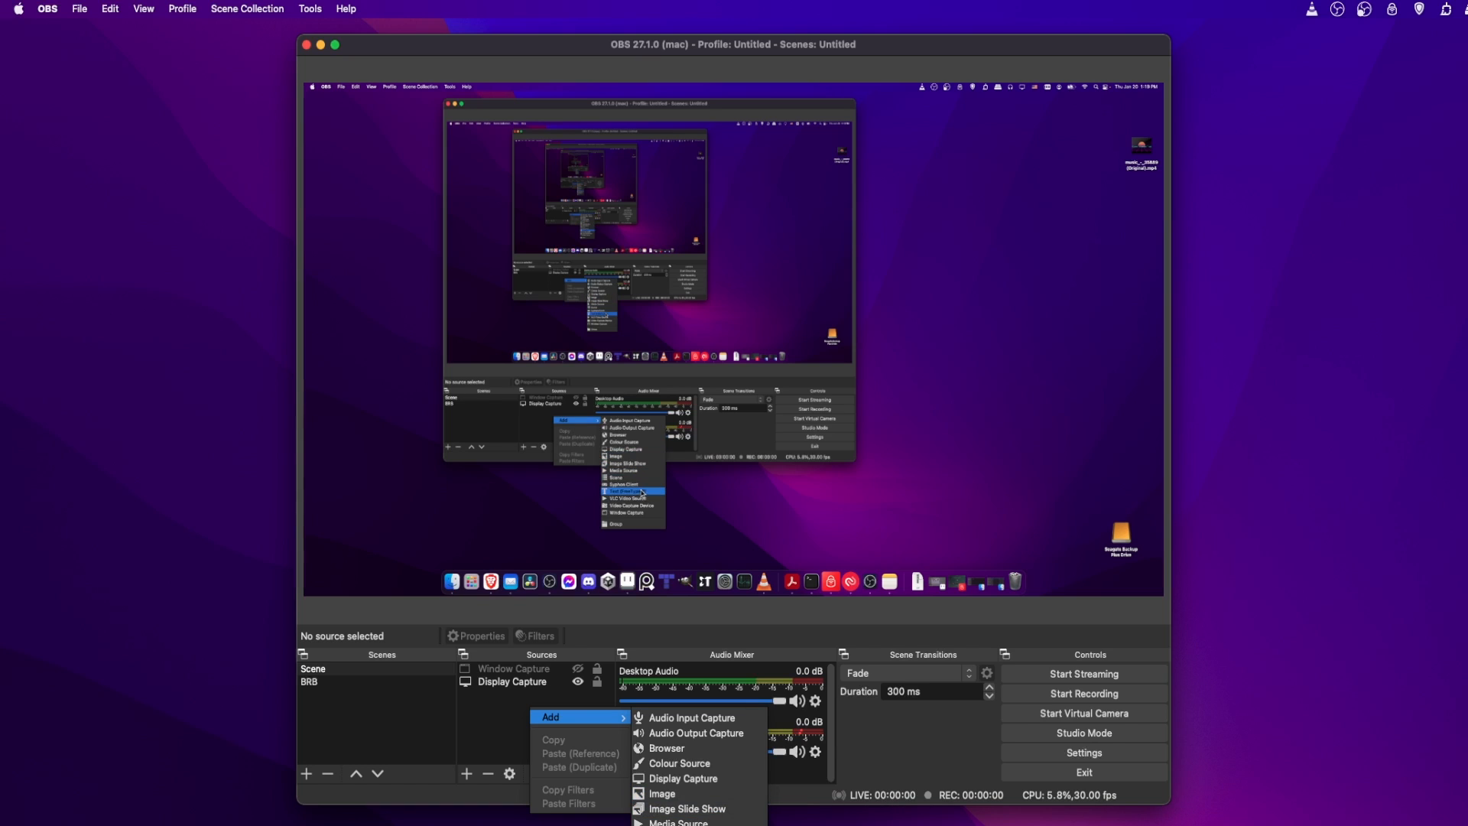
click(712, 825)
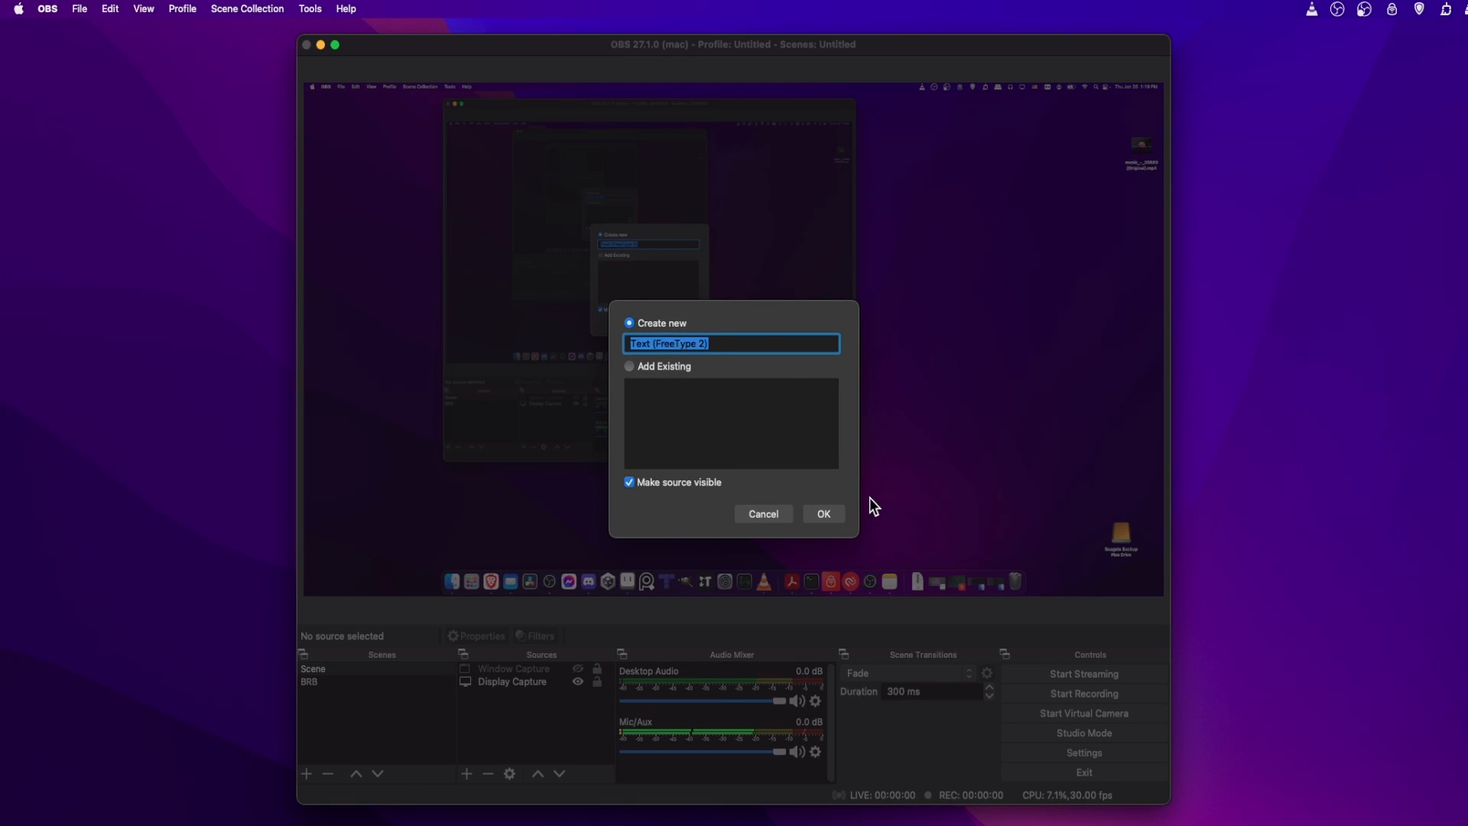
click(825, 514)
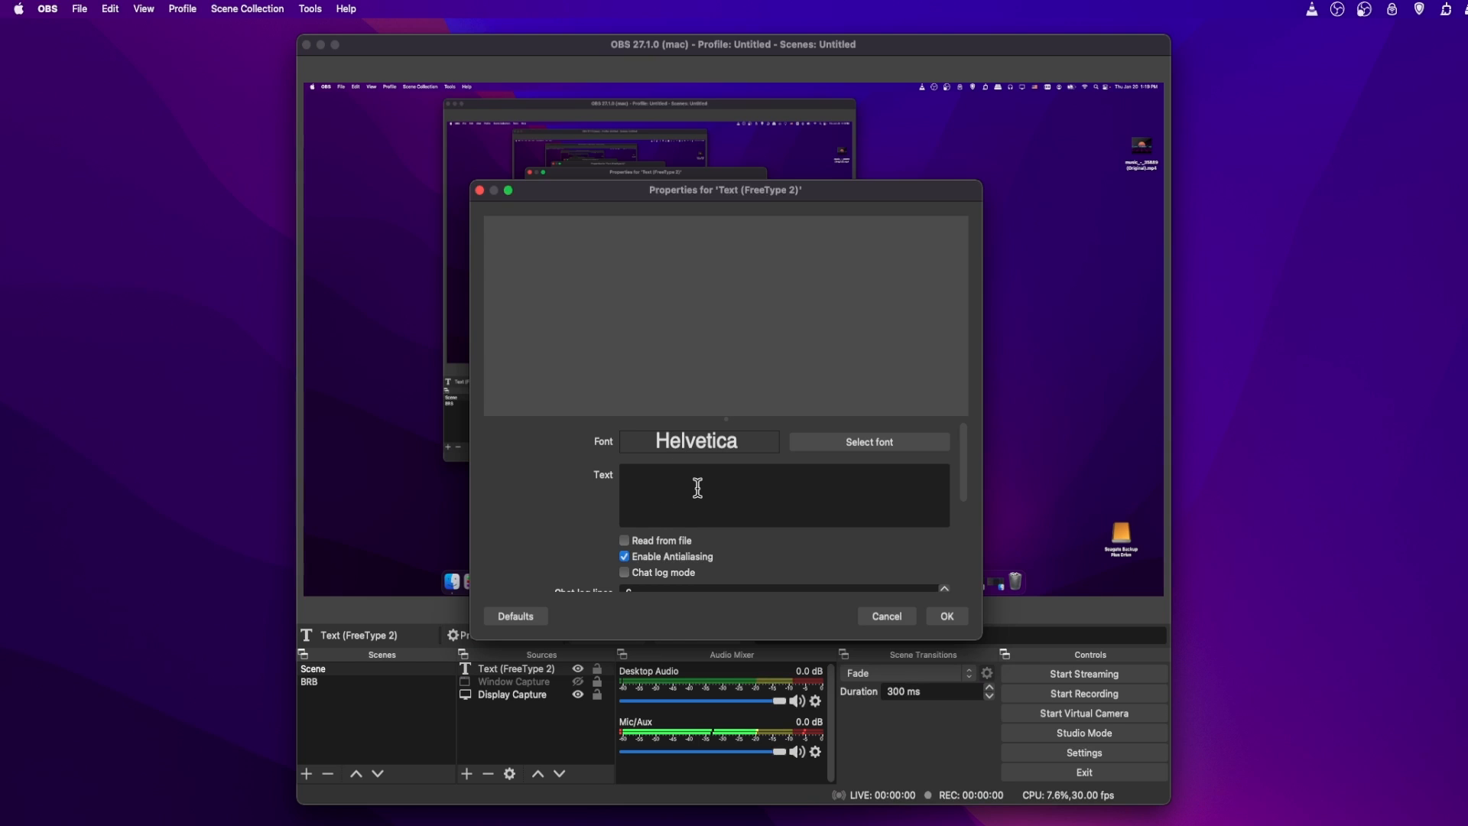
Make the text source read "Tutorial" in Kefa Regular, size 72, and accept its properties
text(Test)
key(BackSpace)
key(BackSpace)
key(BackSpace)
text(utorial)
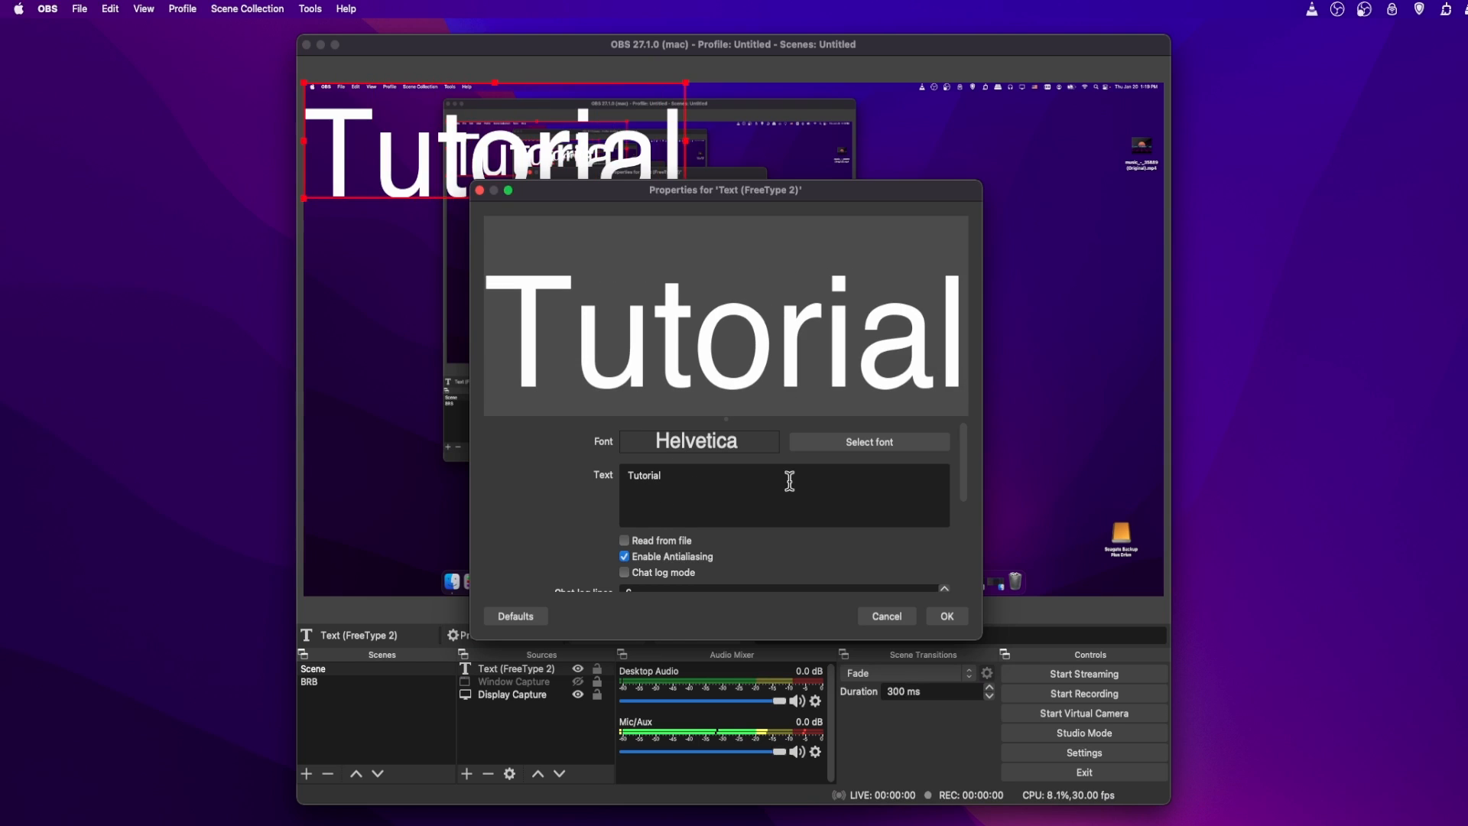
click(847, 447)
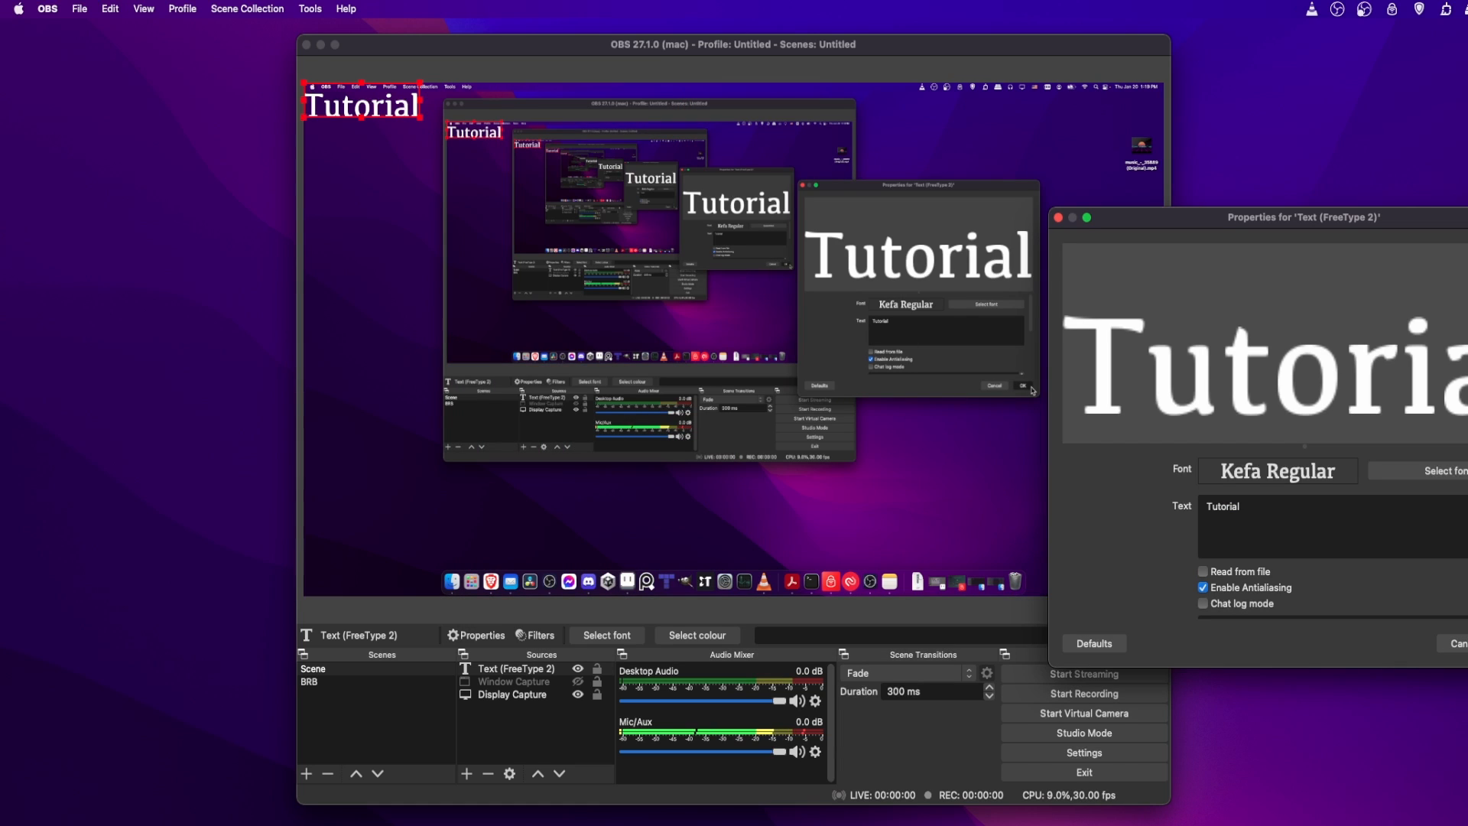
click(1467, 644)
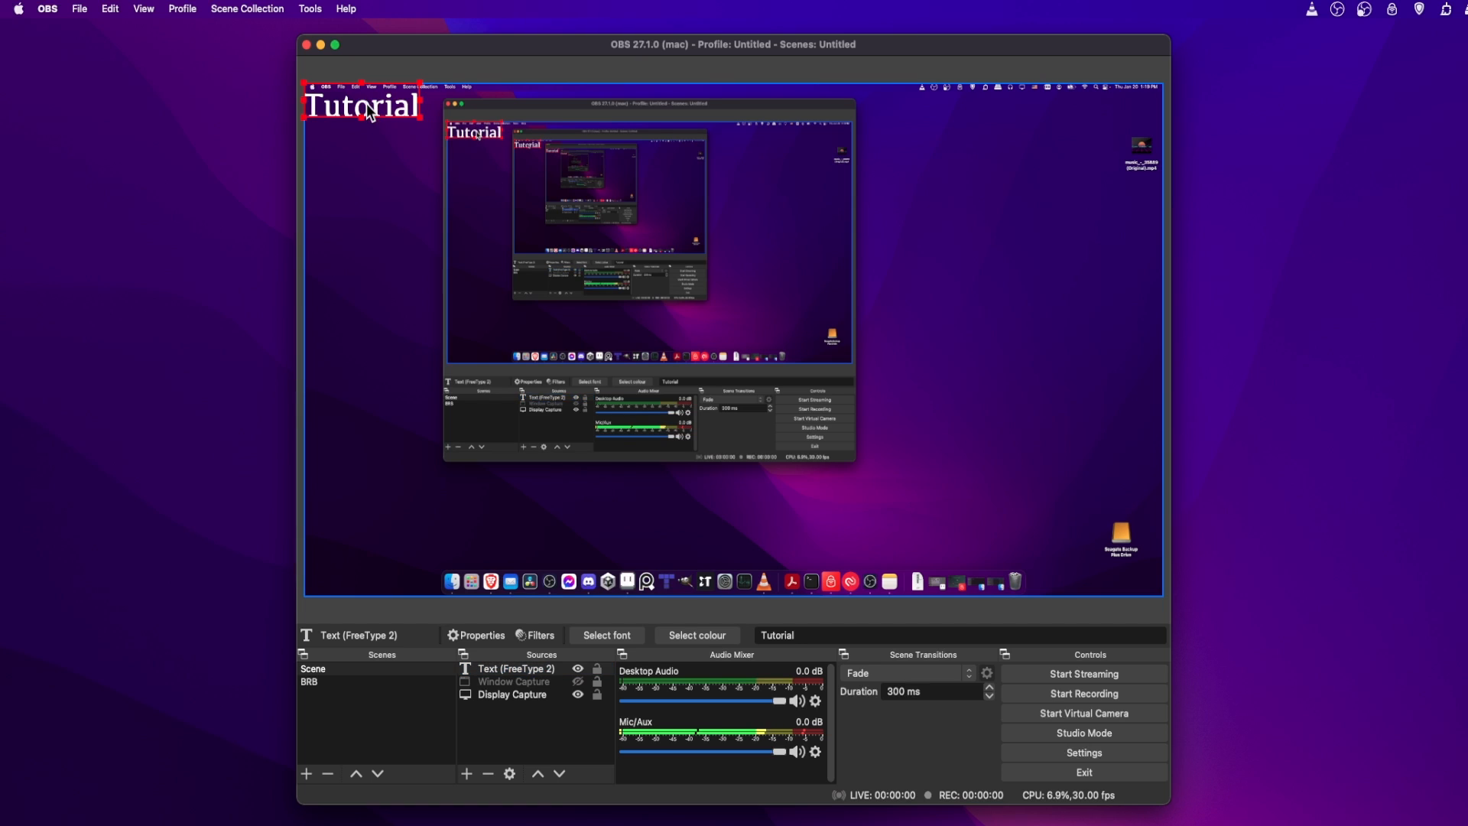
Move the Tutorial text to the upper-right corner of the canvas and enlarge it slightly
drag(366, 103, 1093, 120)
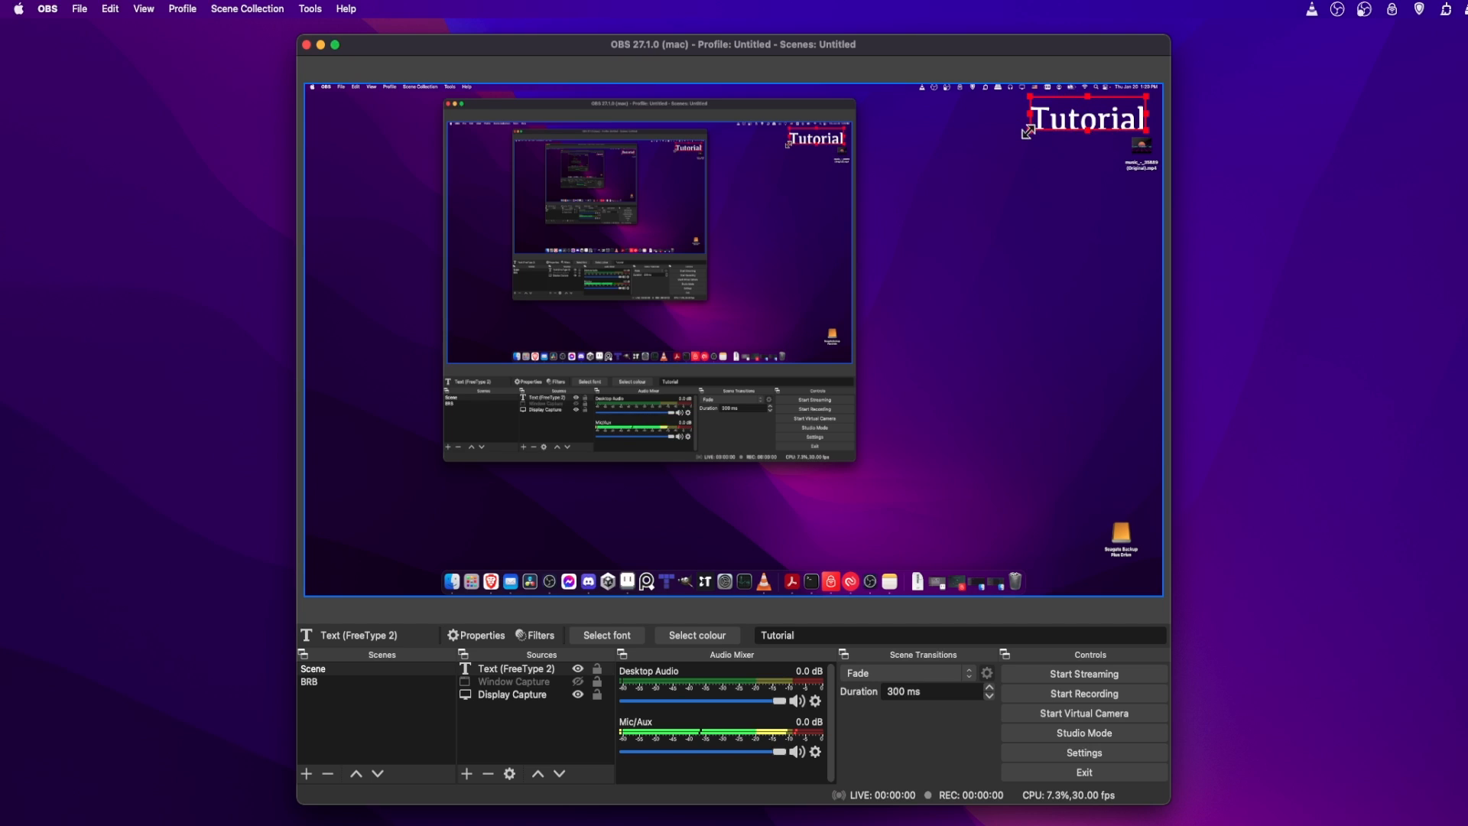
mouse_move(1028, 133)
mouse_down()
mouse_move(1013, 170)
mouse_move(1037, 144)
mouse_move(1011, 172)
mouse_move(1044, 136)
mouse_move(980, 187)
mouse_move(1034, 142)
mouse_up()
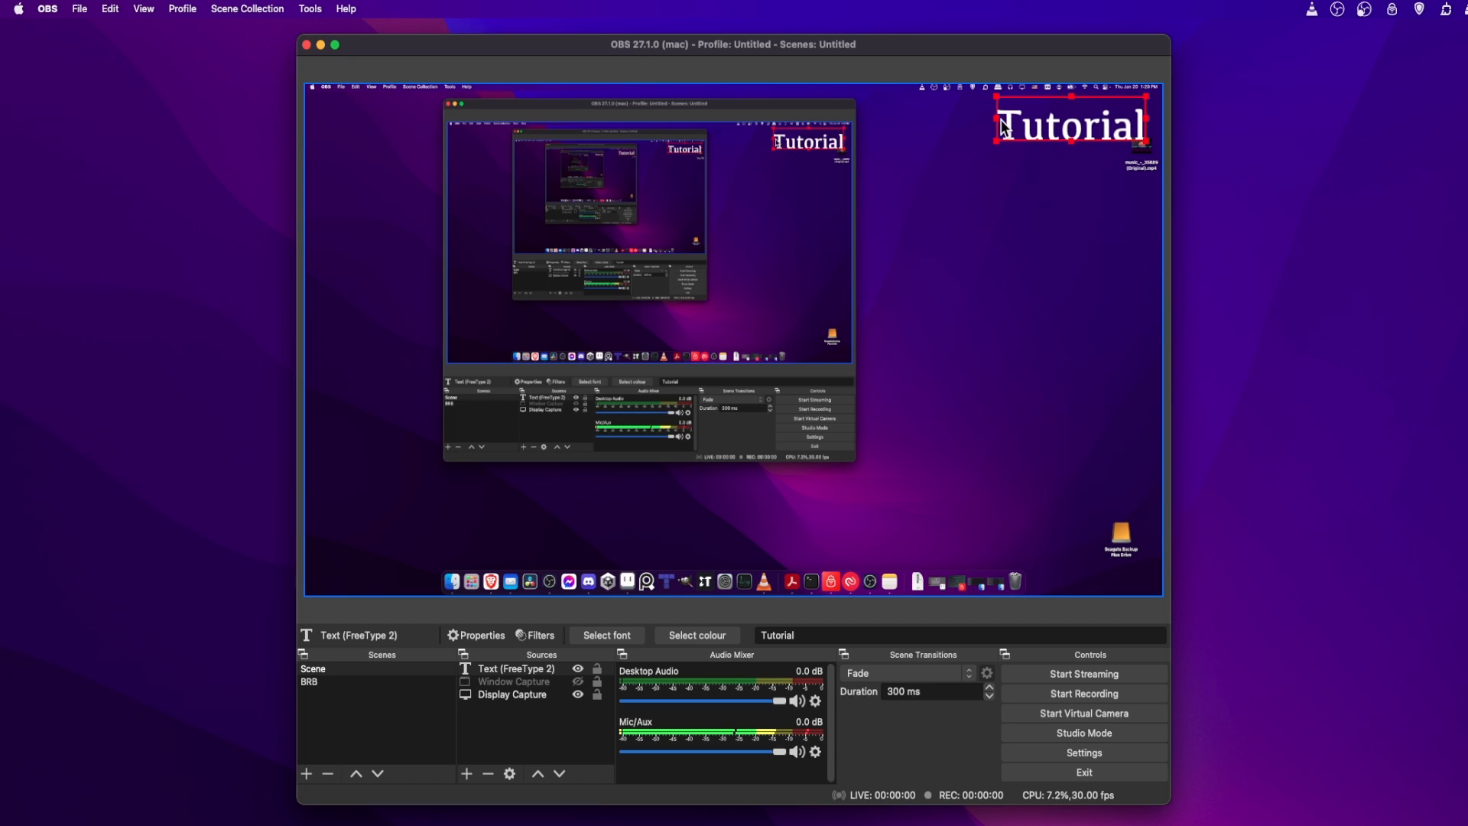
drag(996, 119, 952, 130)
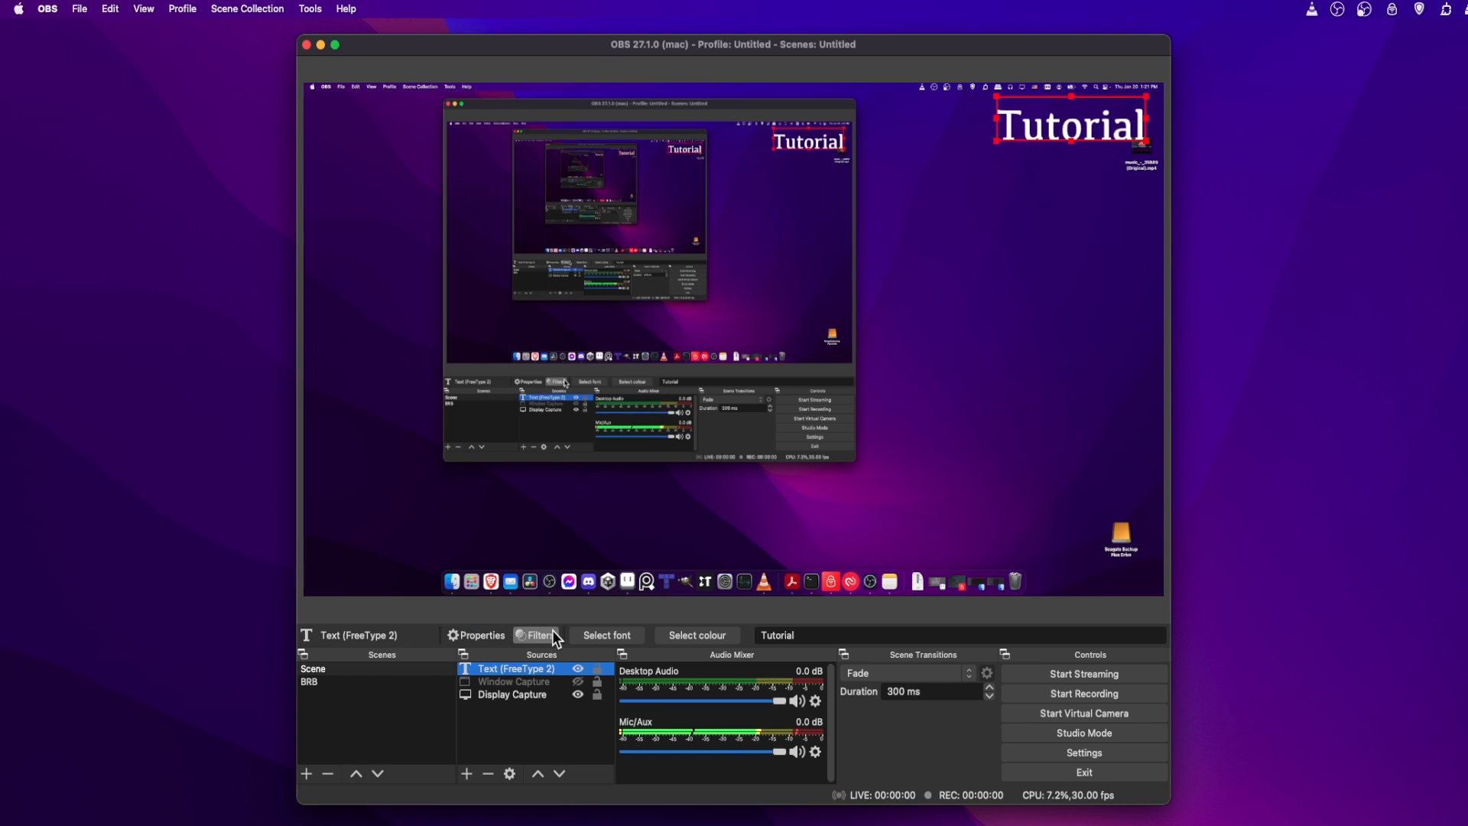
Keep the Tutorial text's font and set its colour to orange #ff5500
click(615, 636)
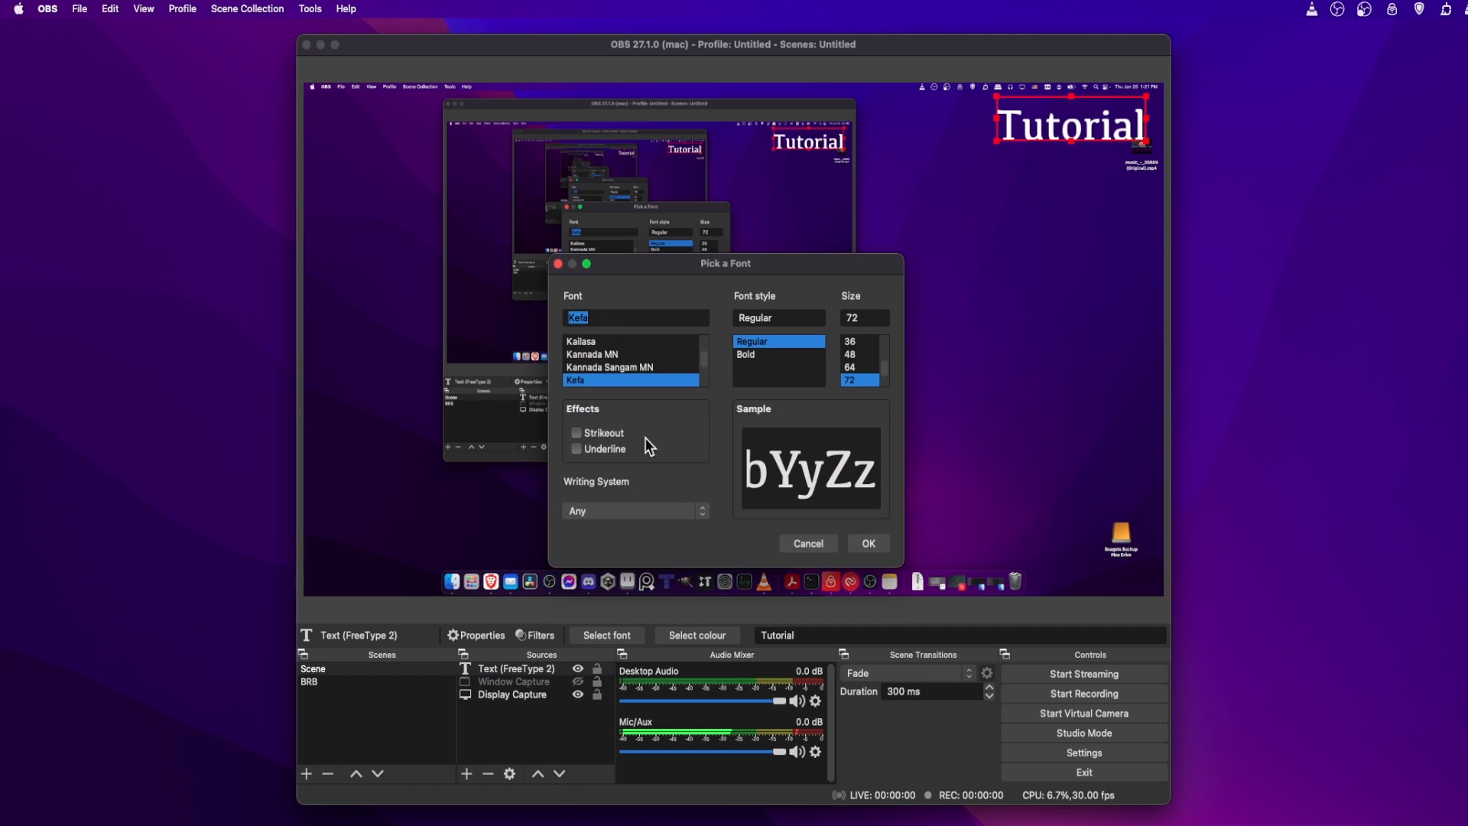
click(808, 543)
click(705, 635)
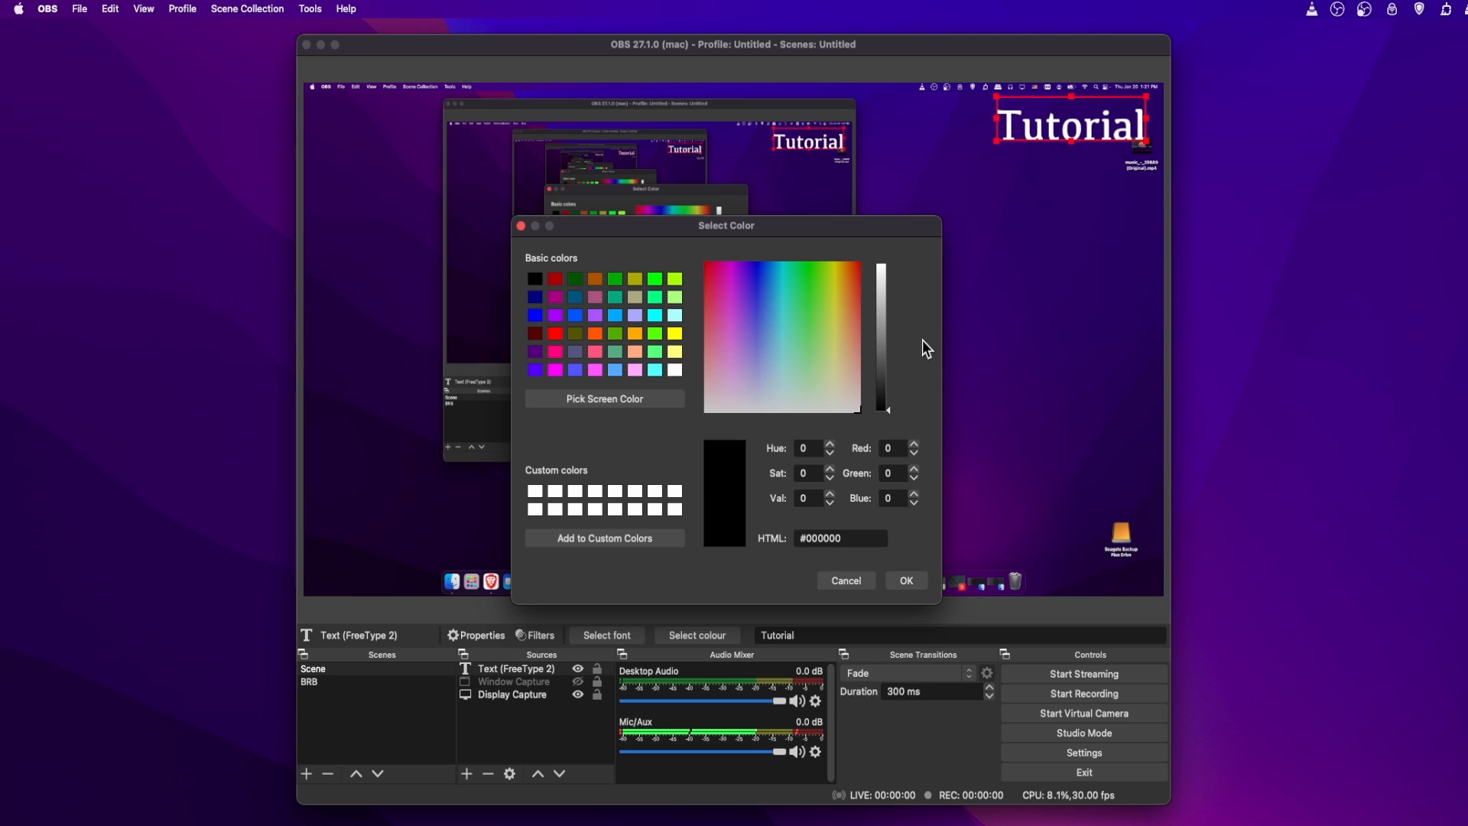
click(595, 334)
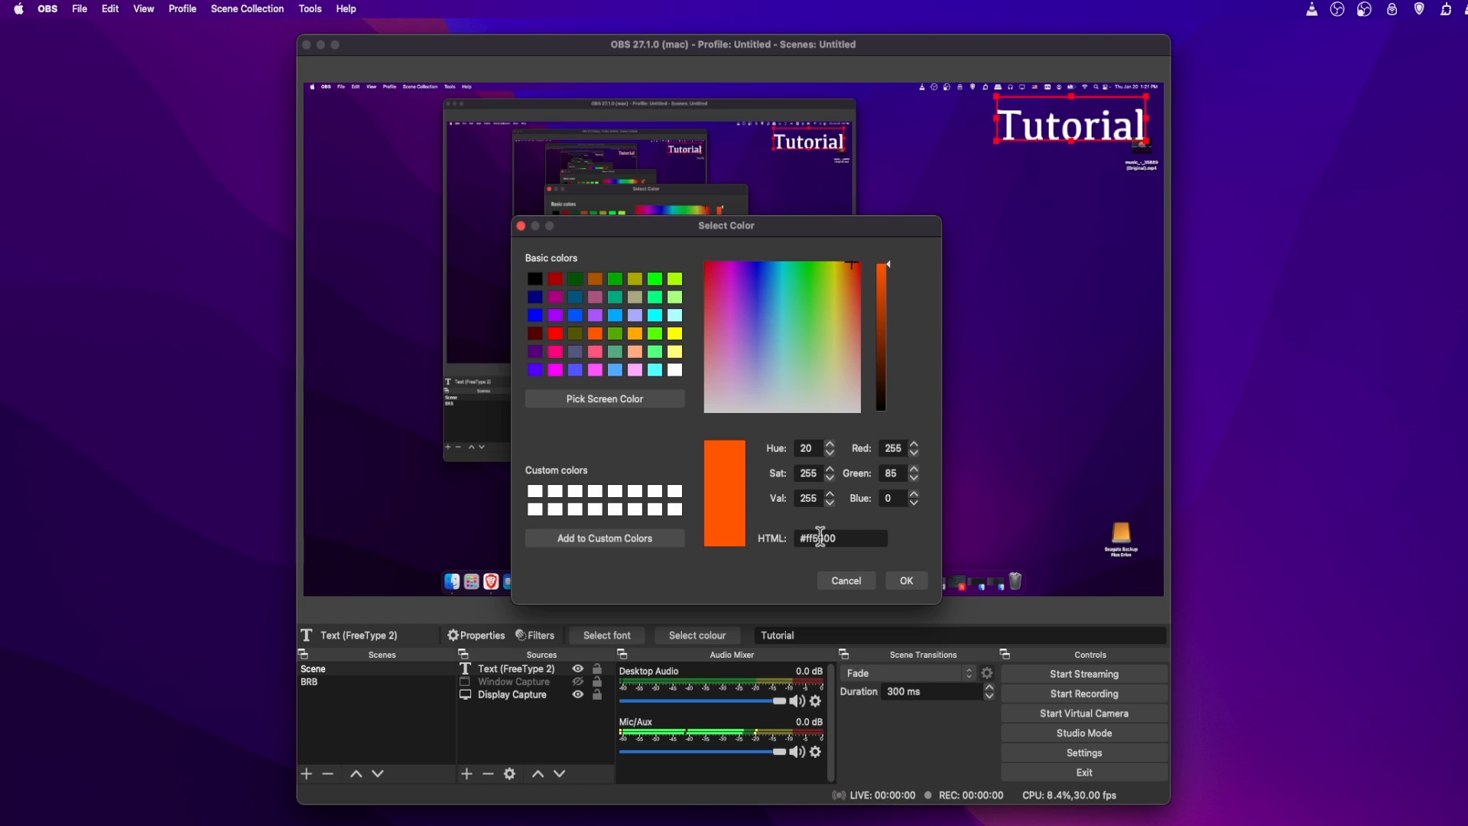
click(906, 580)
Inspect the text source's editable wording and the display choices of the Display Capture source
drag(795, 635, 765, 635)
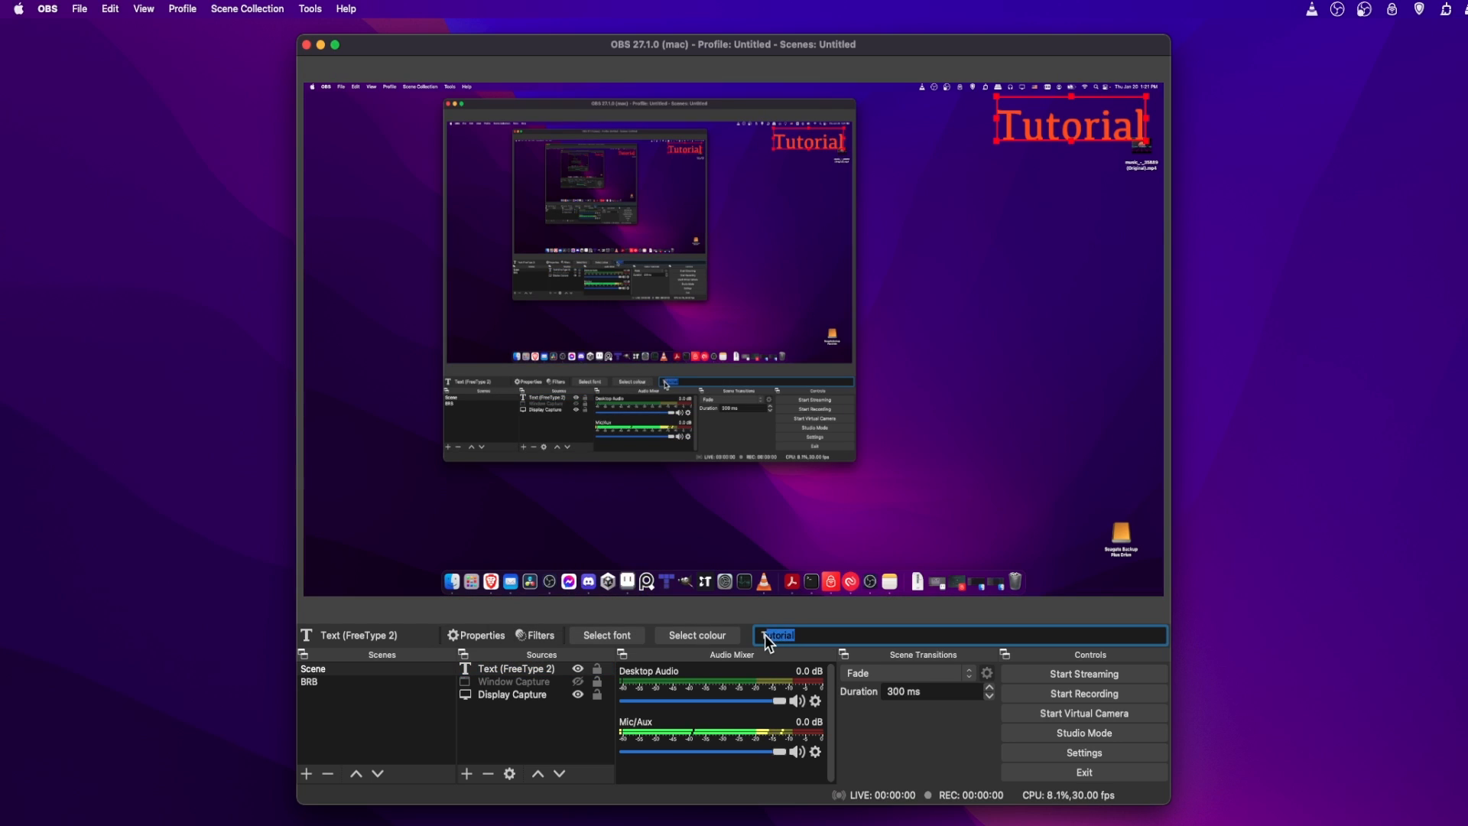
click(569, 721)
click(516, 694)
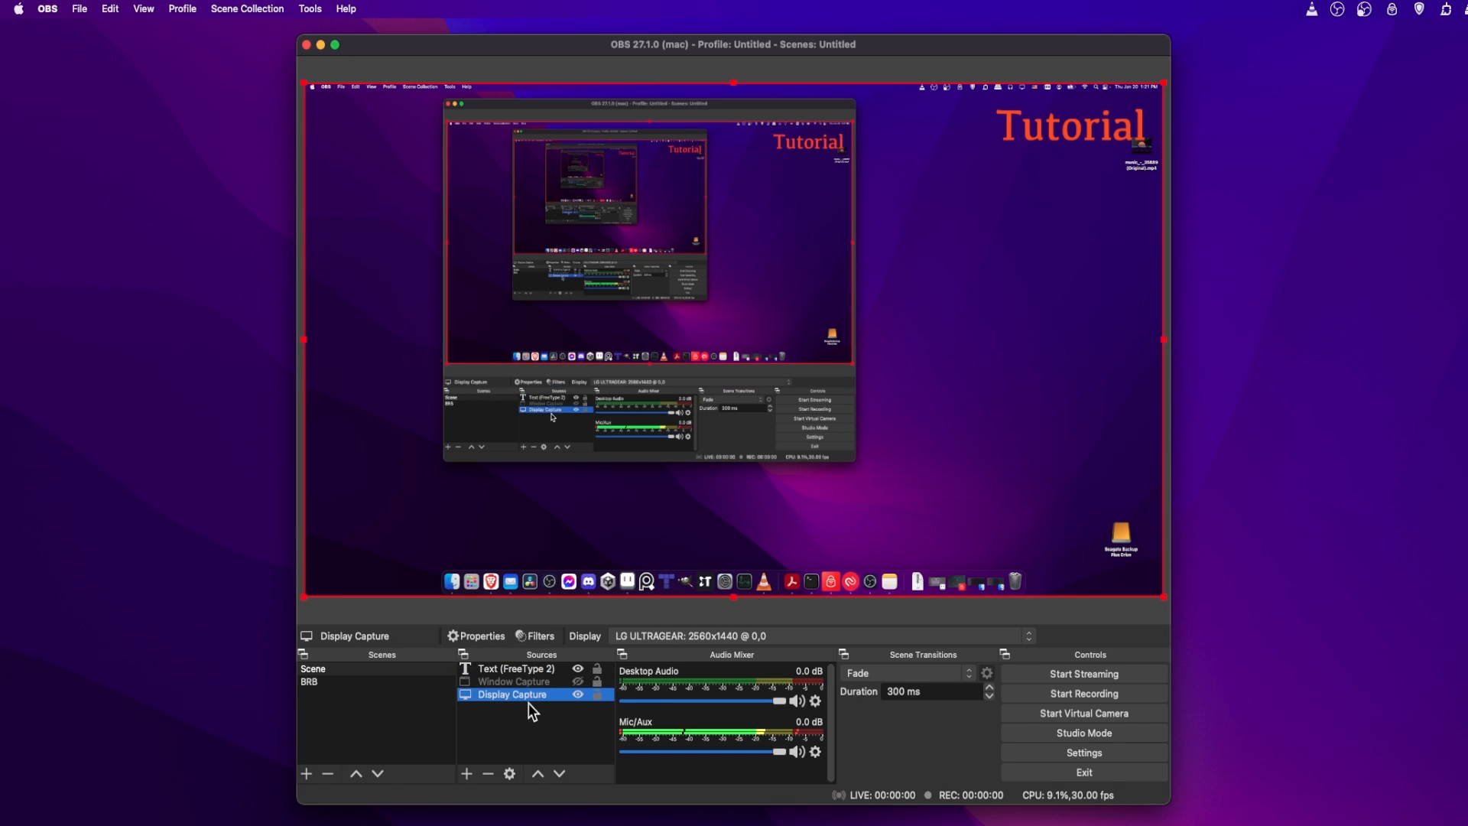
click(657, 635)
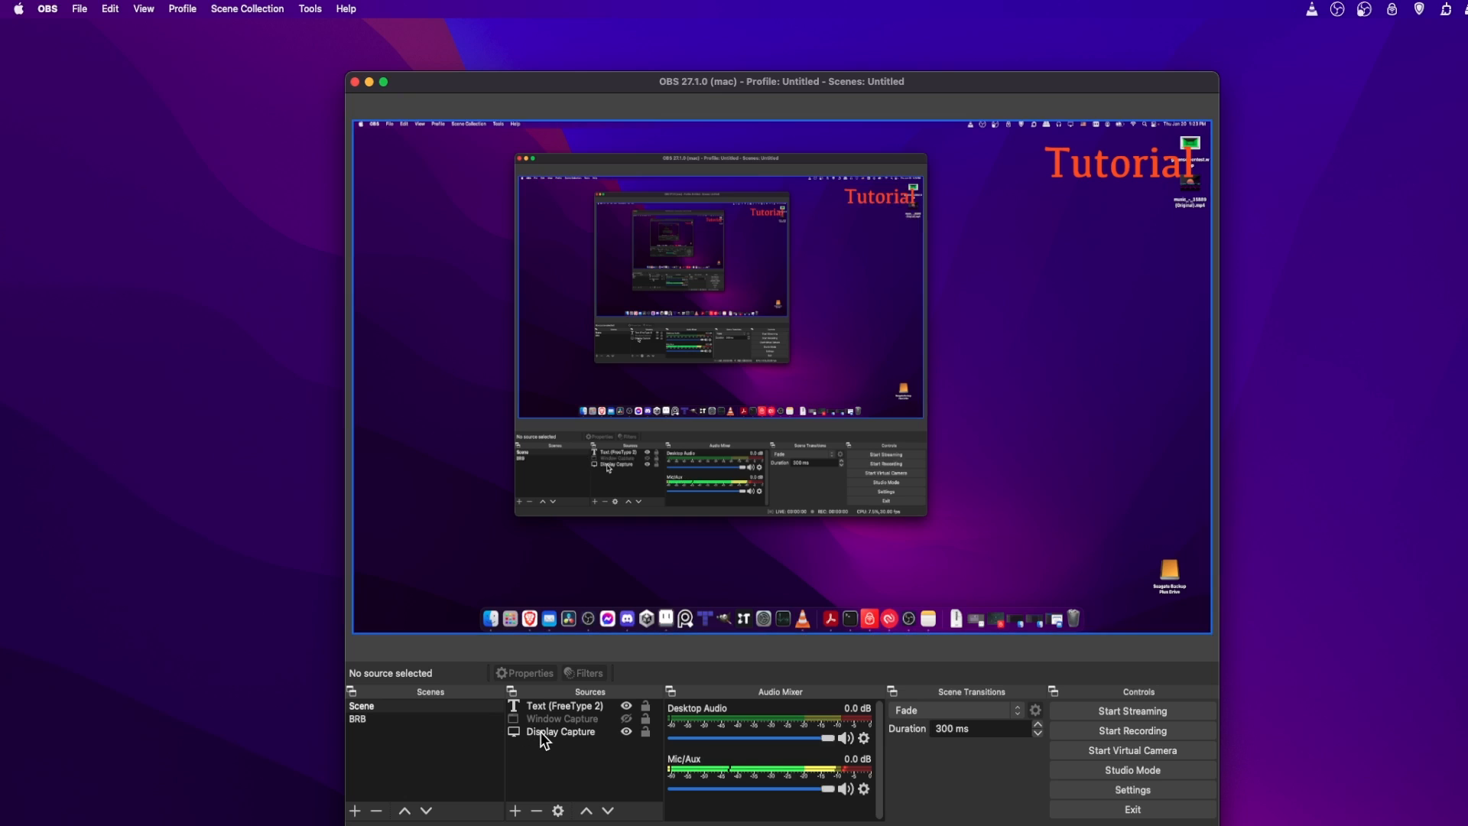
Add an image source named GreenScreen that uses greenscreentest.webp from the Desktop, and accept its properties
click(516, 811)
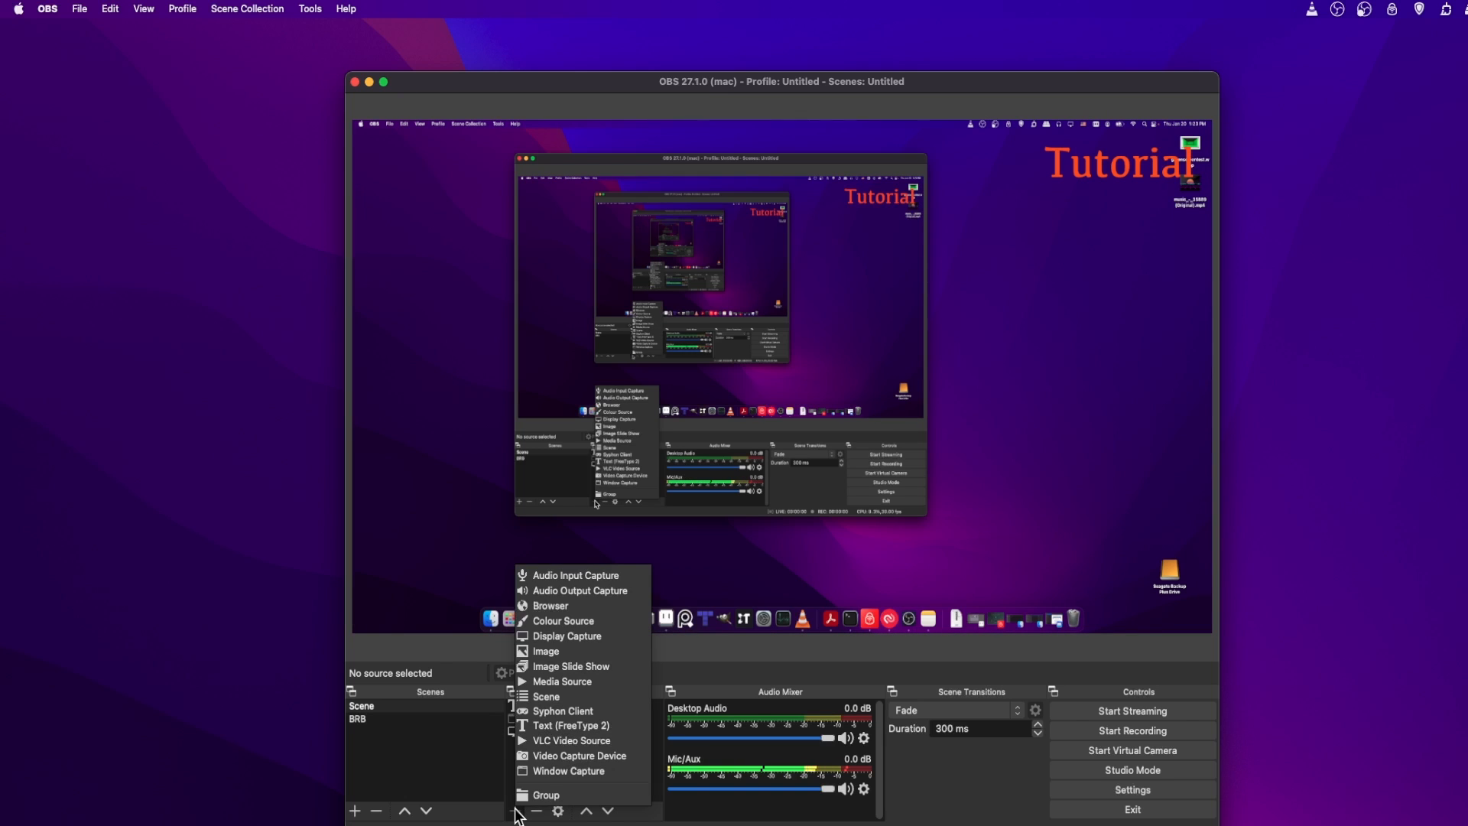
click(565, 651)
text(GreenScreen)
click(872, 550)
click(978, 533)
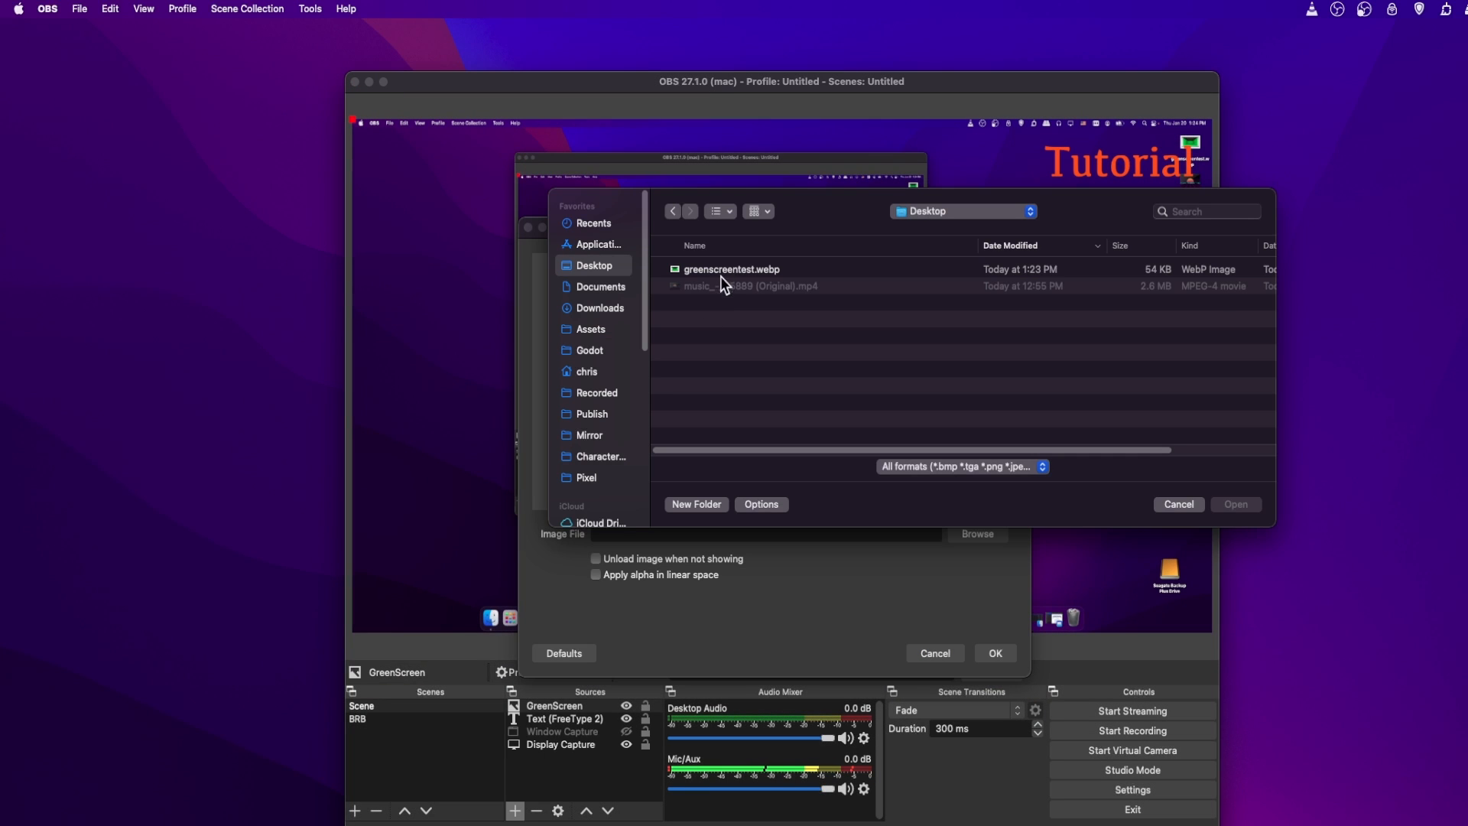
double_click(741, 269)
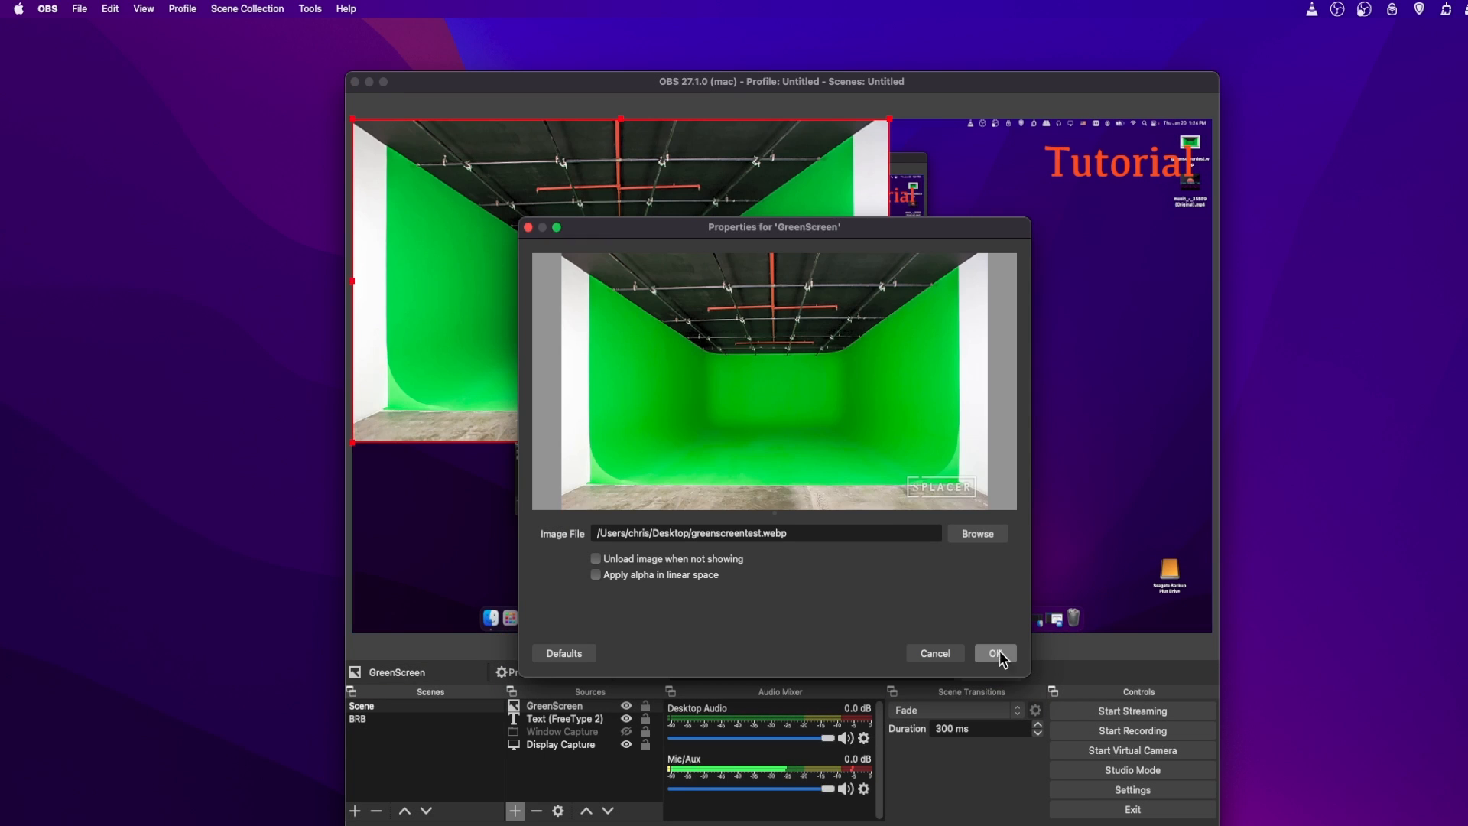
click(996, 654)
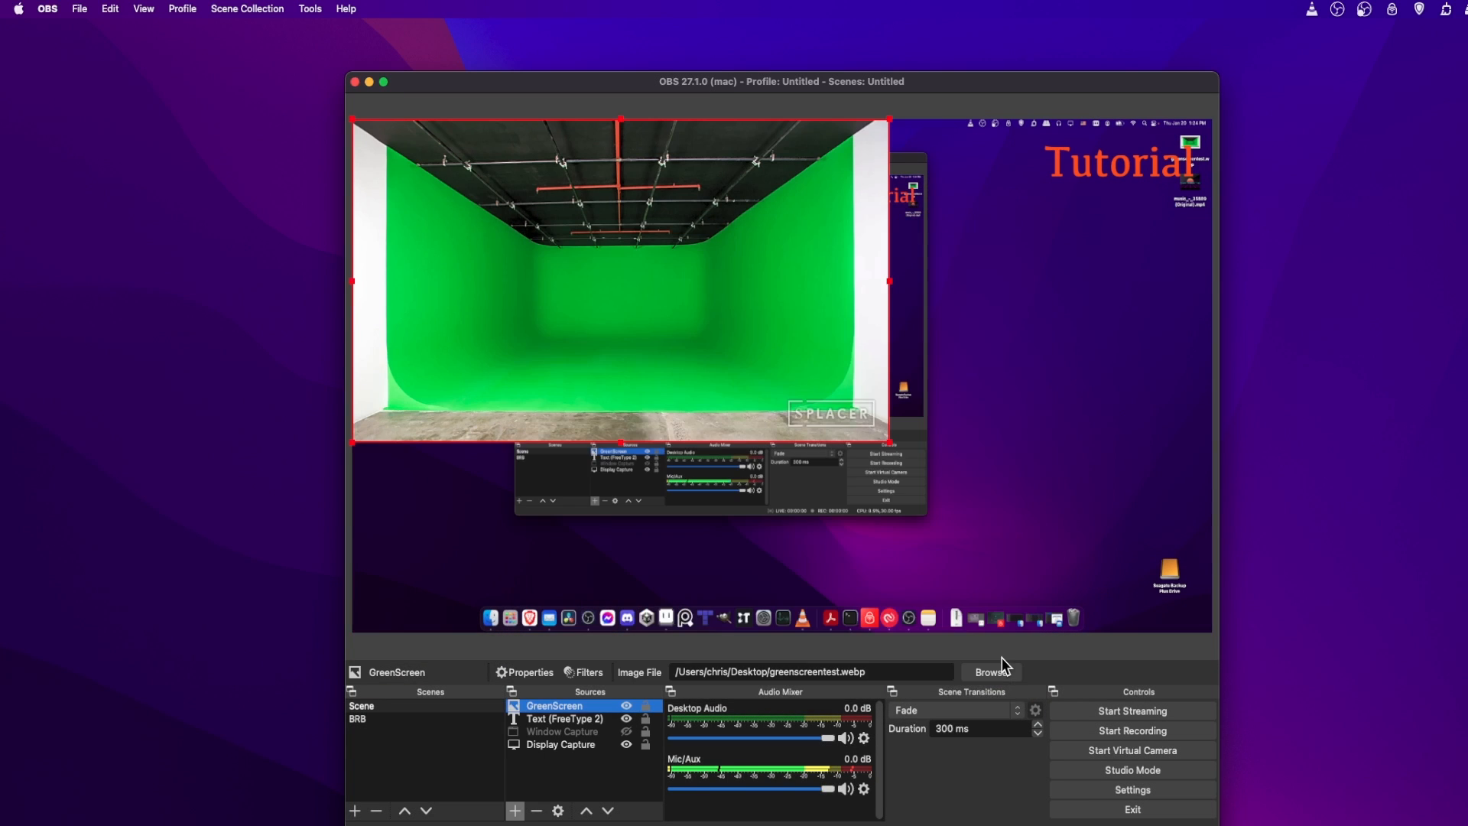
Add a Chroma Key filter with its default name to the GreenScreen source
click(588, 678)
click(487, 710)
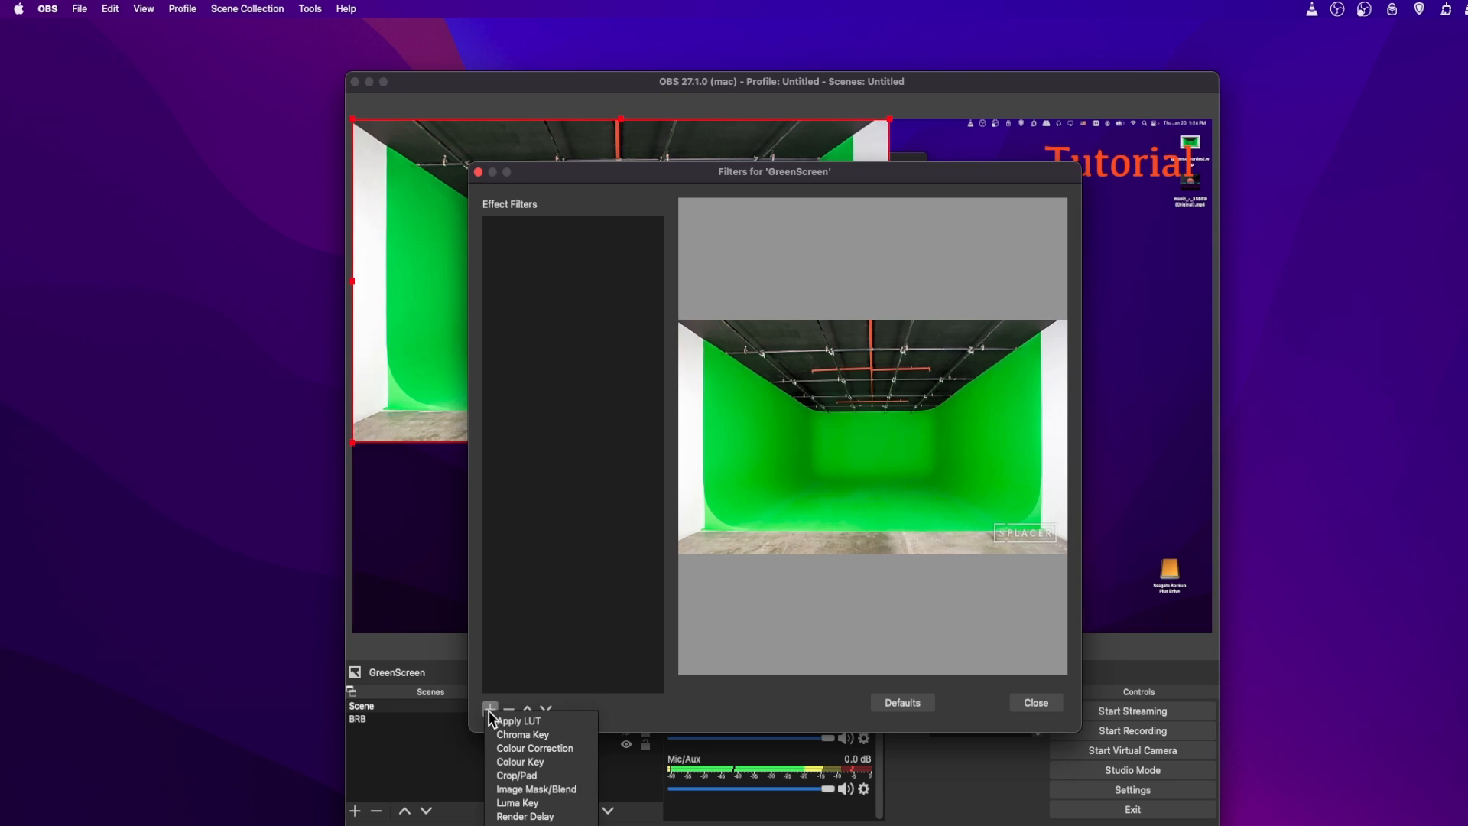
click(564, 733)
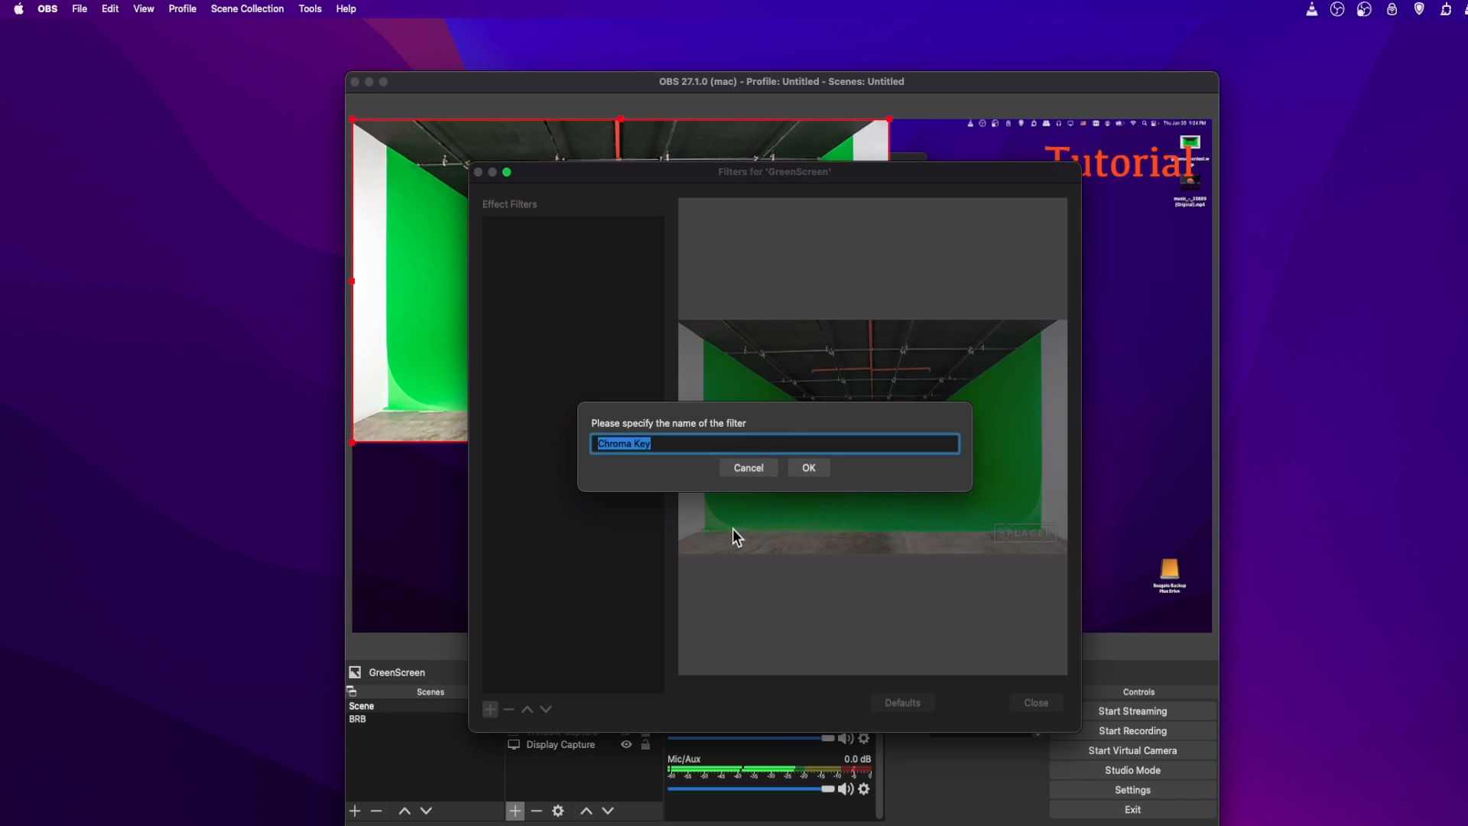
click(814, 469)
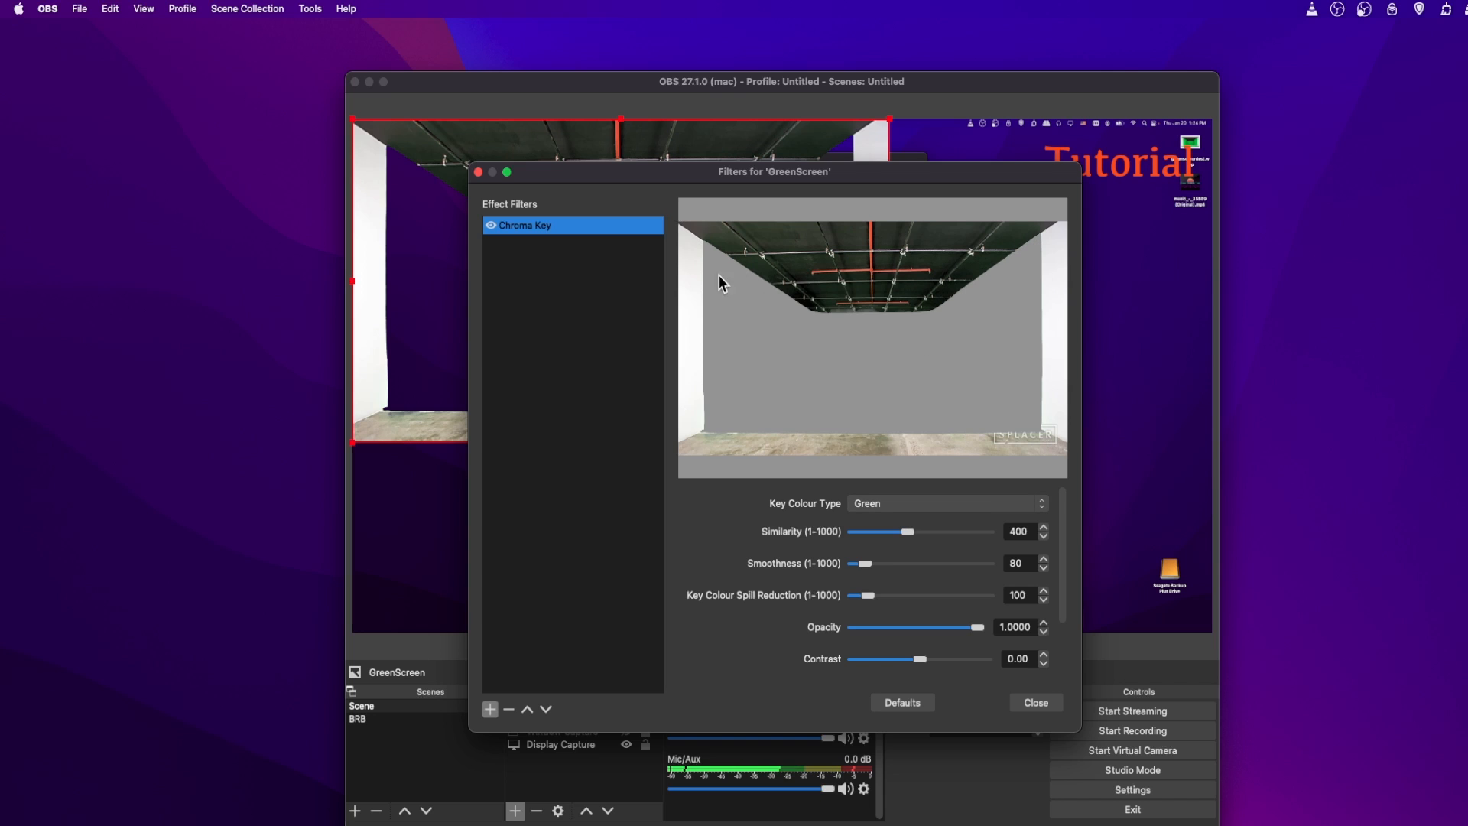
Try the Blue, Magenta and Green key colour types on the Chroma Key filter and settle on Custom
click(914, 501)
click(907, 505)
click(905, 503)
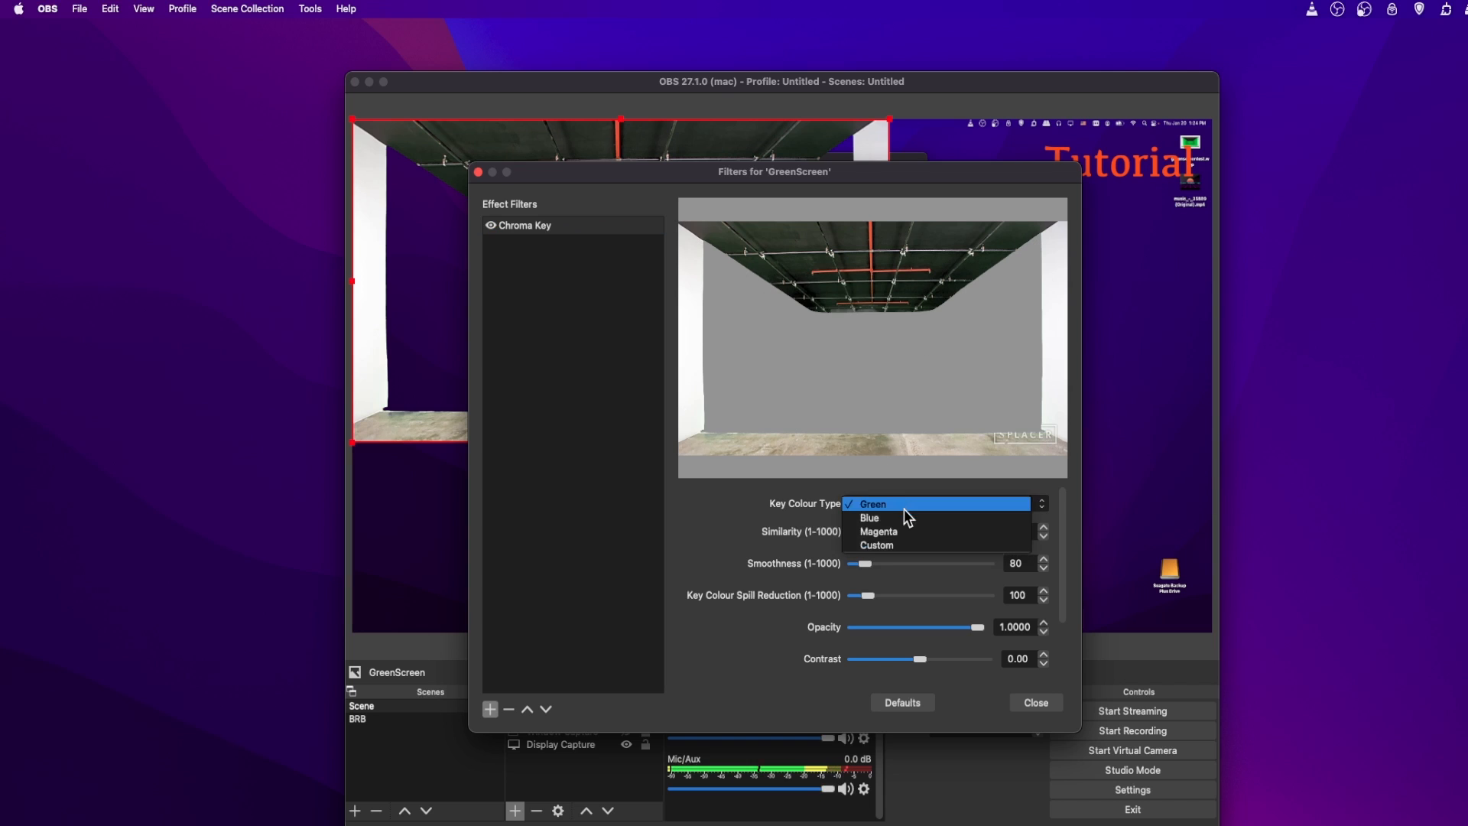
click(904, 516)
click(905, 506)
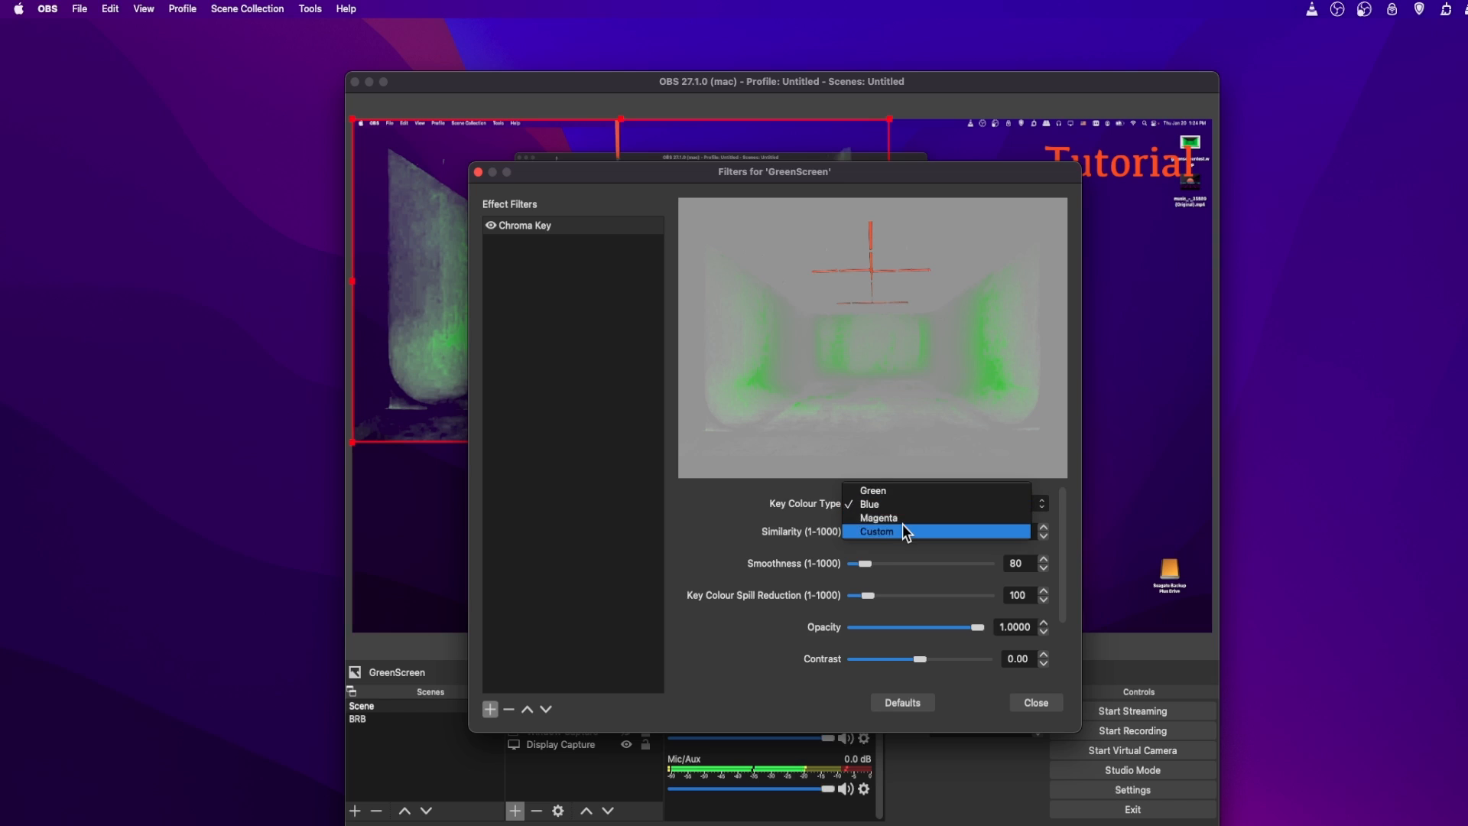
click(905, 516)
click(907, 506)
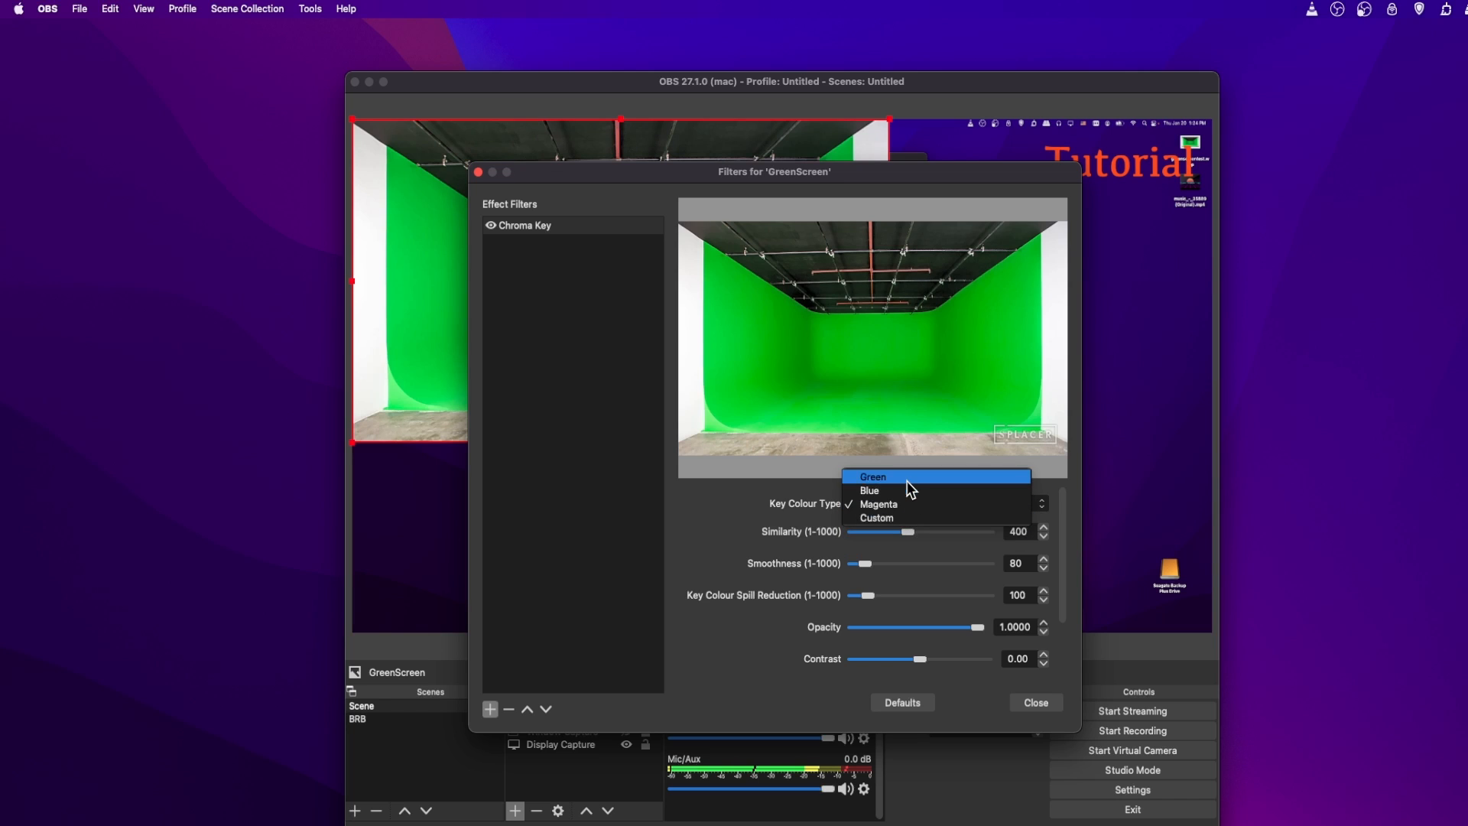
click(907, 478)
click(896, 506)
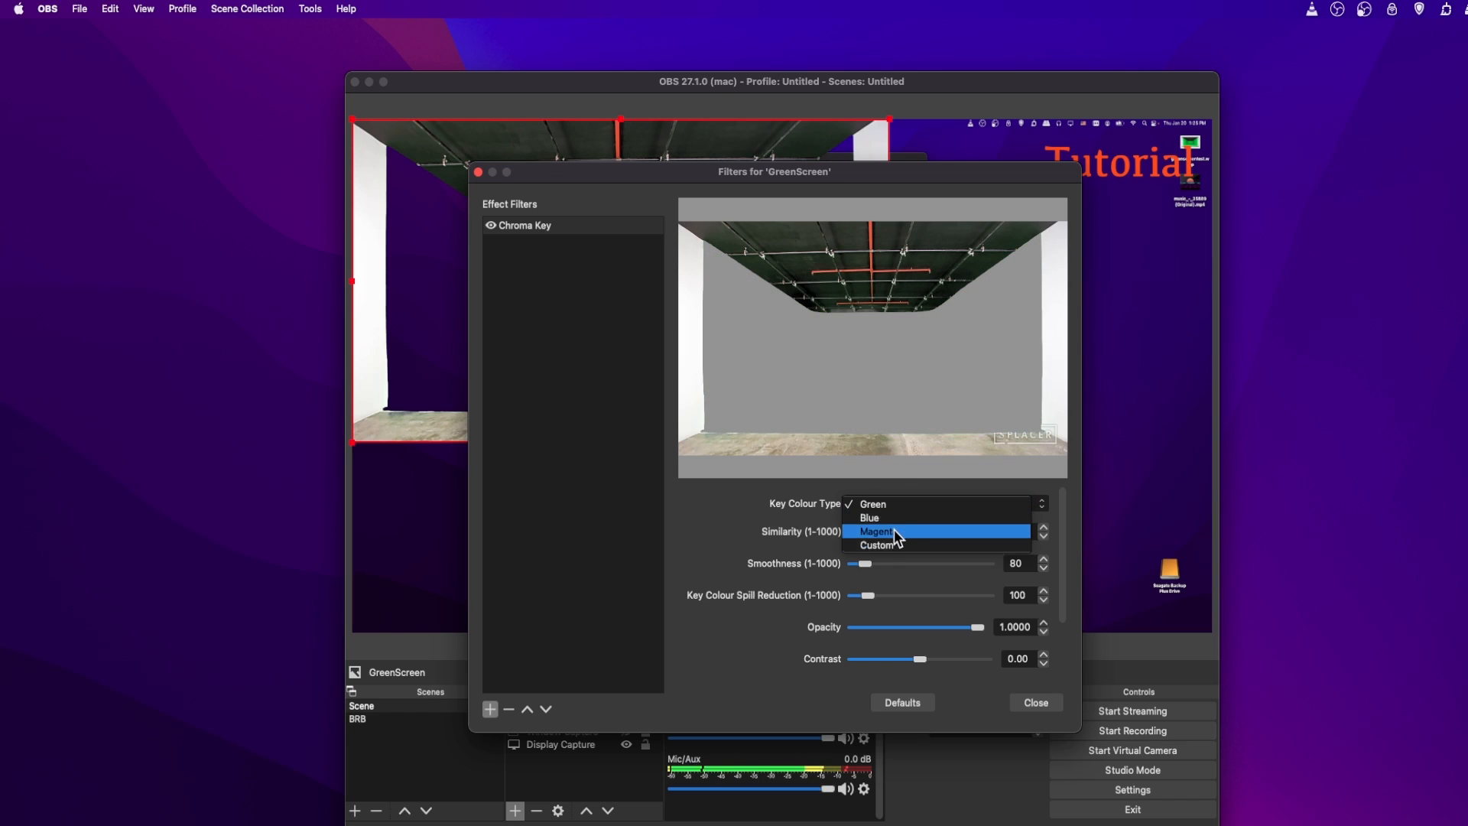
click(896, 545)
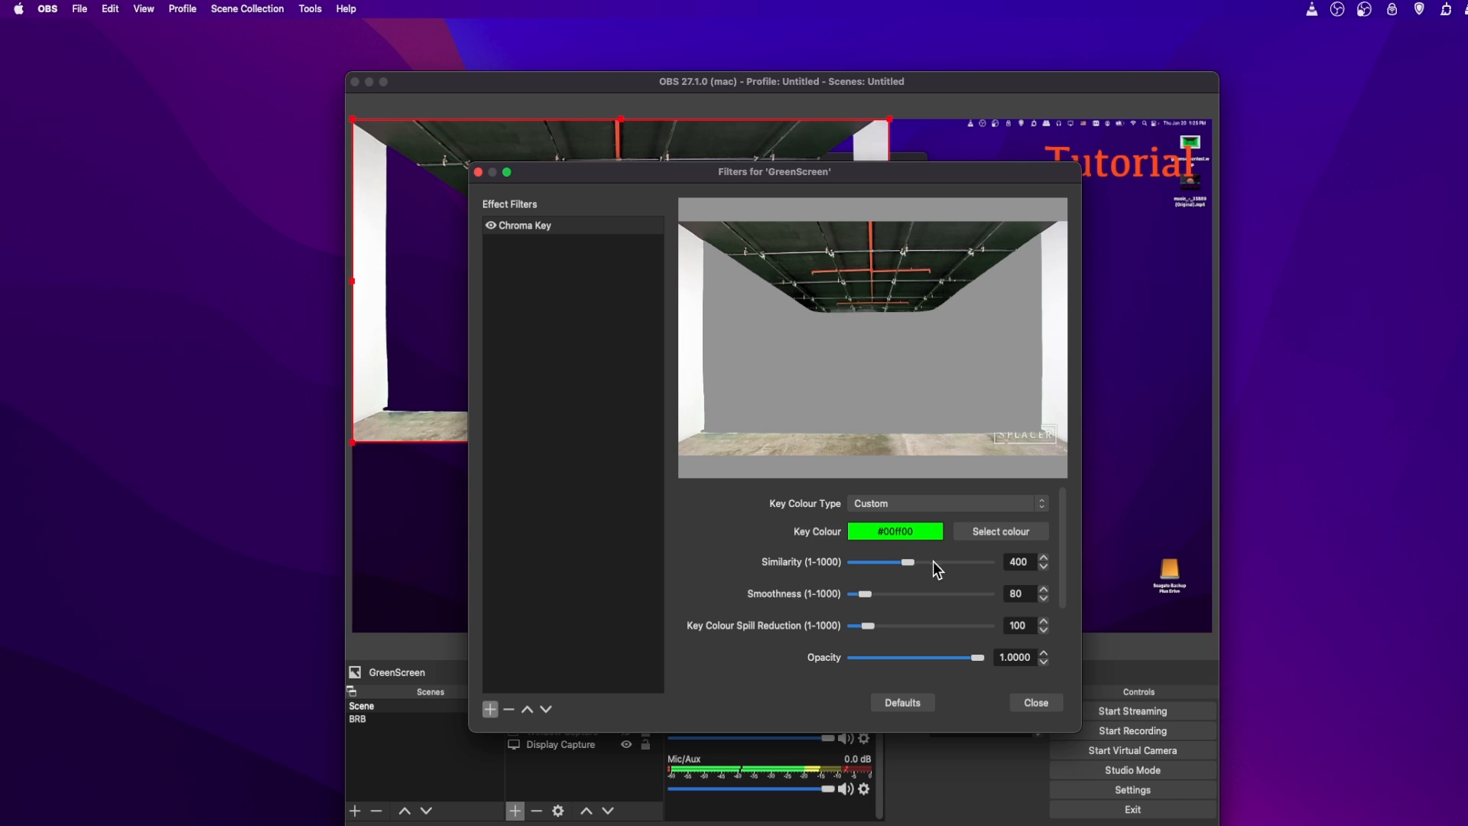
Try a Similarity of 129 on the Chroma Key filter and bring it back to 400
drag(909, 567, 874, 573)
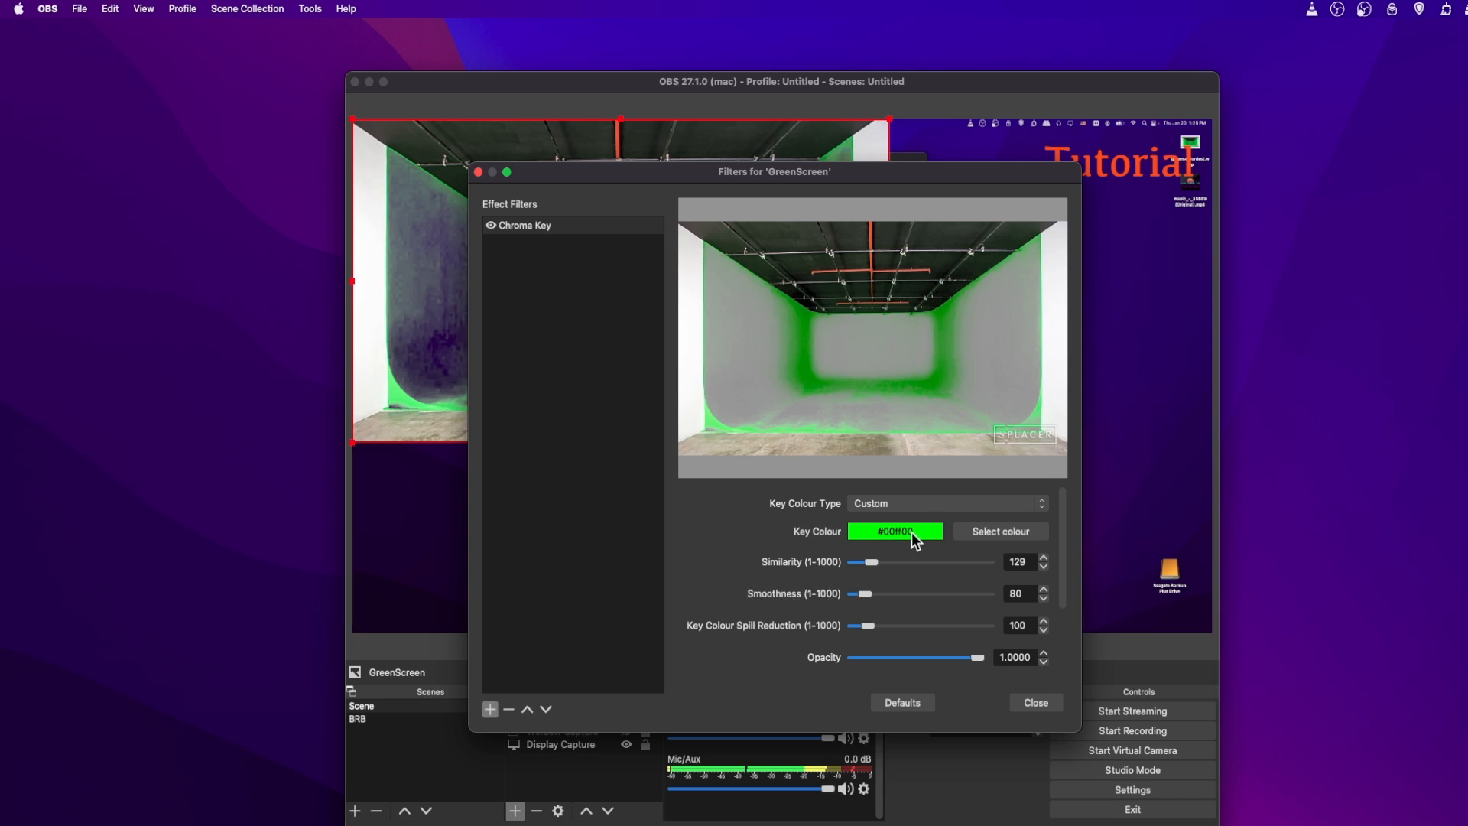
drag(871, 563, 909, 564)
click(1044, 557)
click(1044, 558)
click(1043, 557)
click(1044, 557)
click(724, 545)
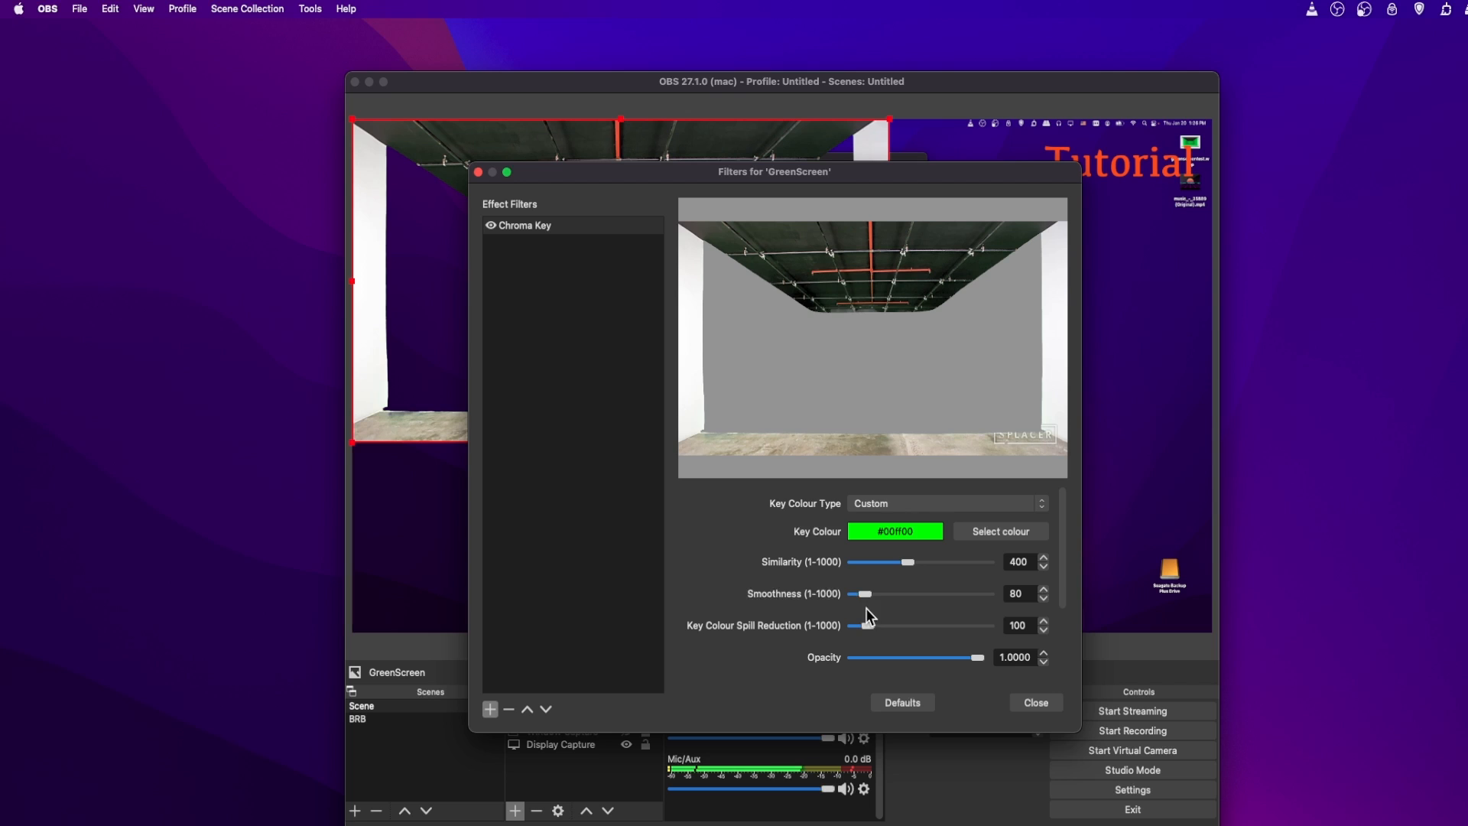
Set the Chroma Key filter's Key Colour Spill Reduction to 172 and Smoothness to 60, and close the filters
drag(871, 632, 882, 636)
click(1044, 600)
click(1044, 599)
click(1043, 599)
click(1044, 600)
click(1043, 601)
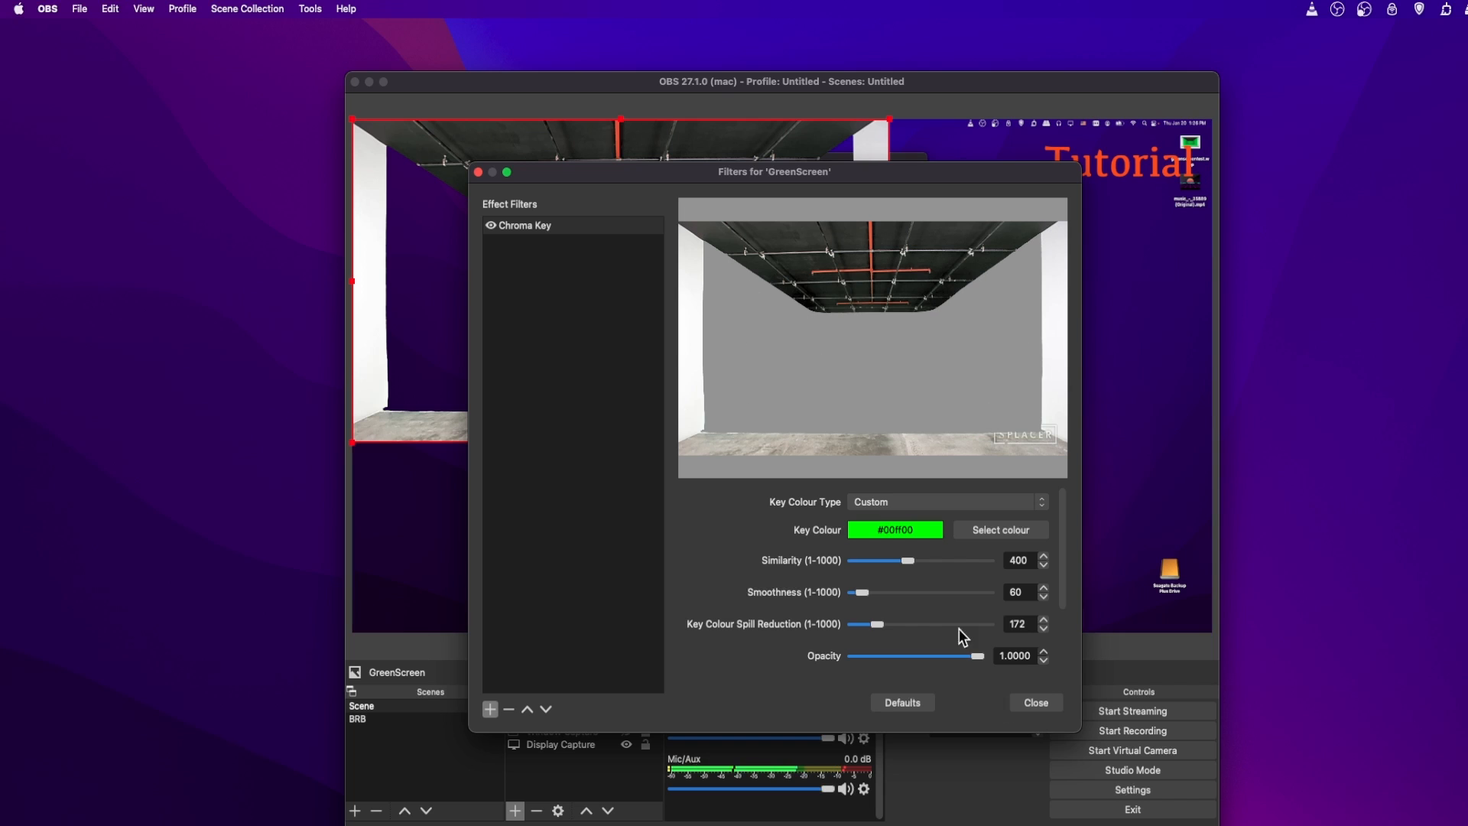
scroll(822, 606, down, 3)
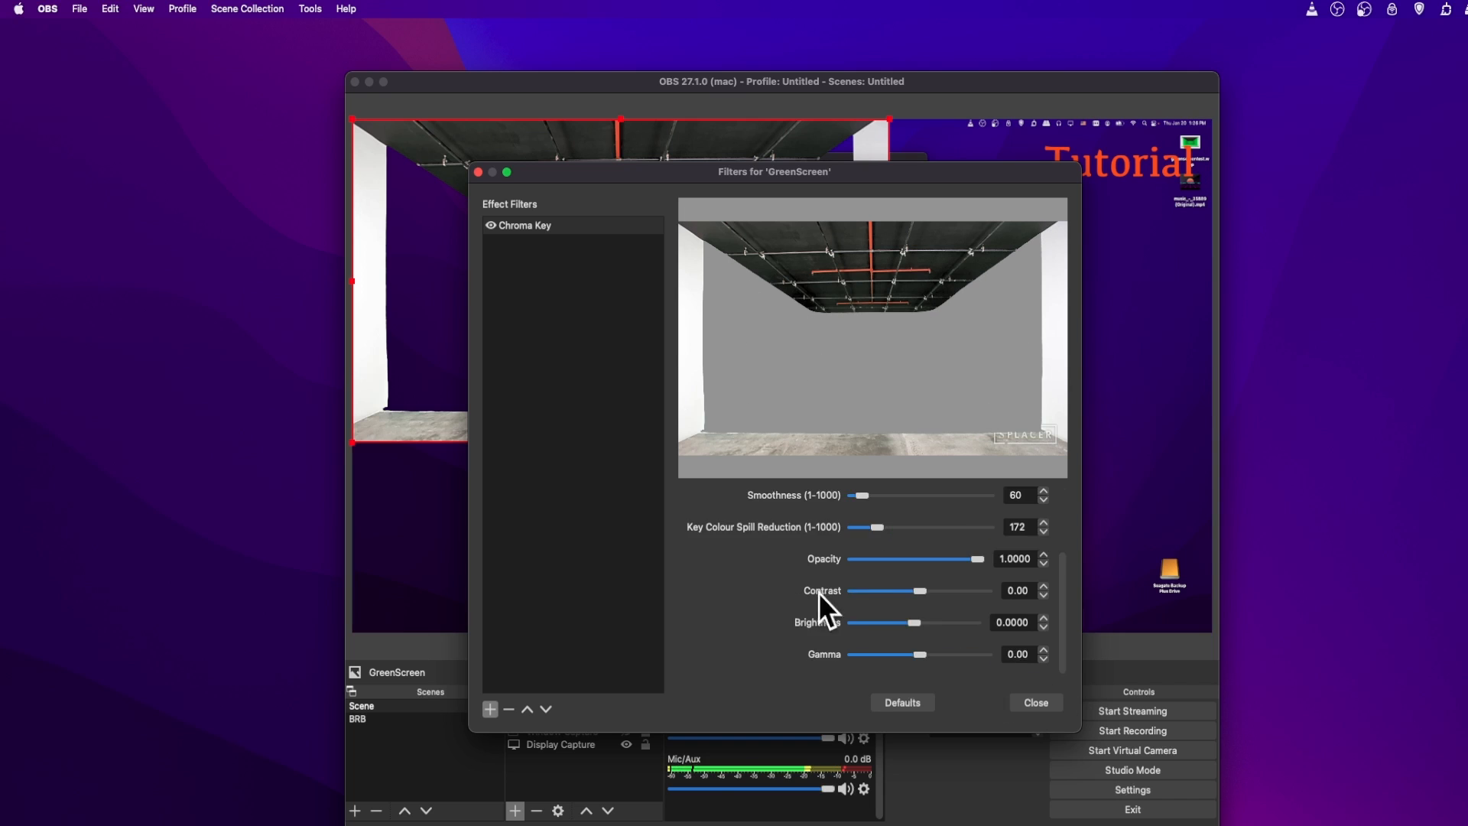
click(1035, 704)
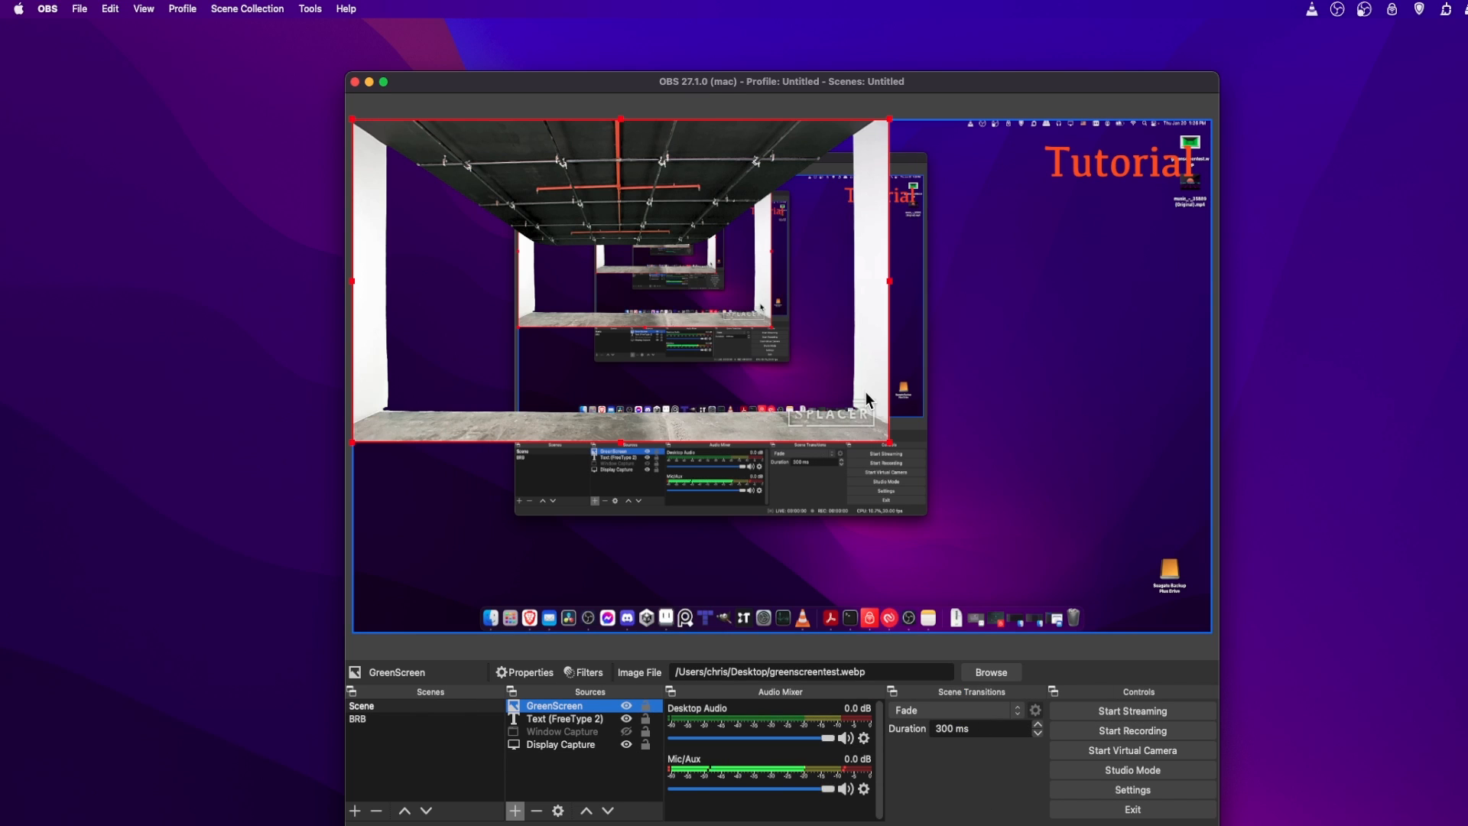
Shrink the keyed GreenScreen image to about a quarter of the canvas width and move it to the canvas's lower-left corner
drag(885, 444, 566, 247)
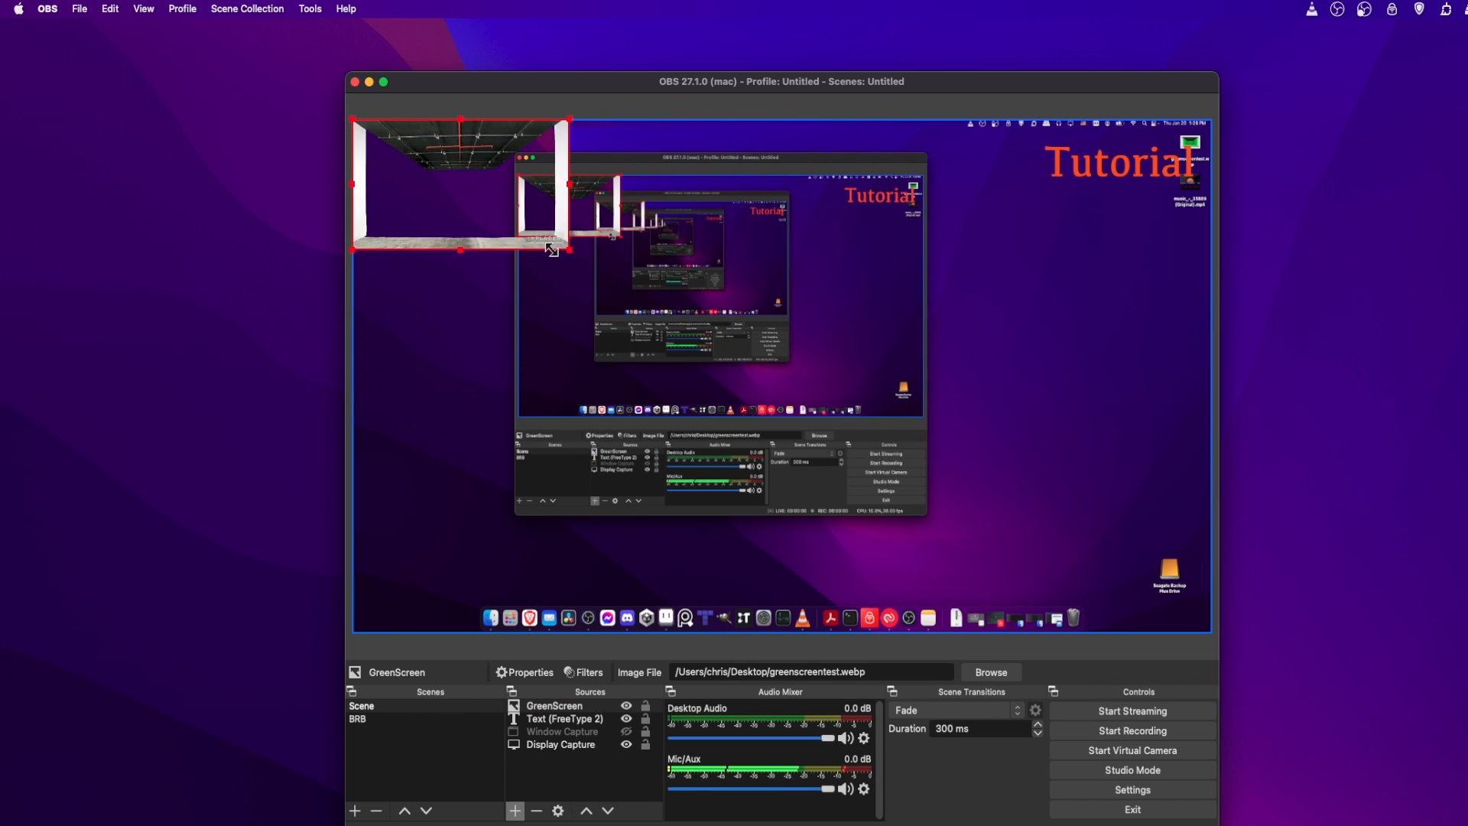
drag(461, 151, 454, 533)
click(434, 393)
click(433, 547)
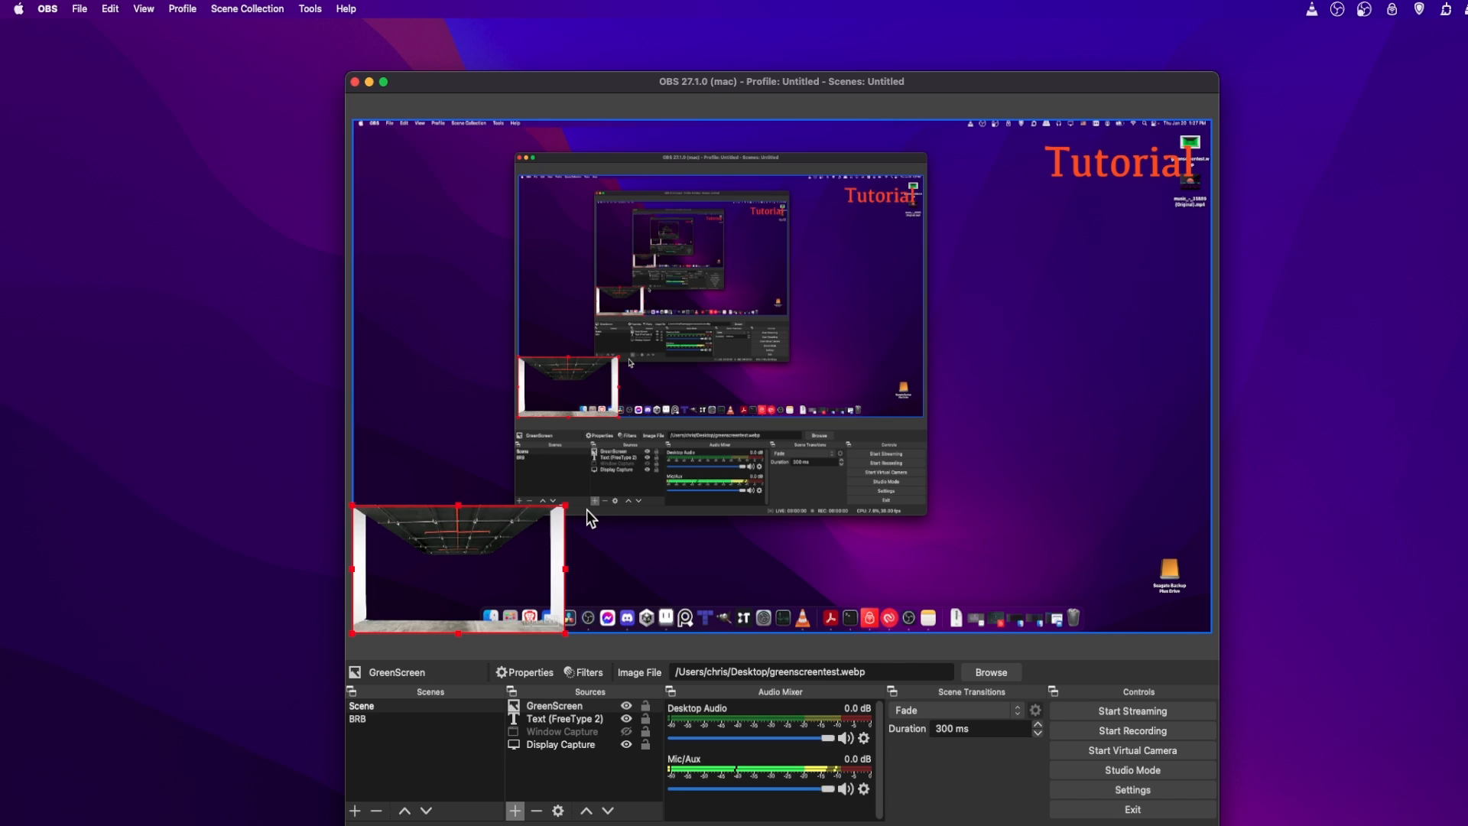
Deselect the GreenScreen source and hide it in the scene
click(640, 767)
click(626, 705)
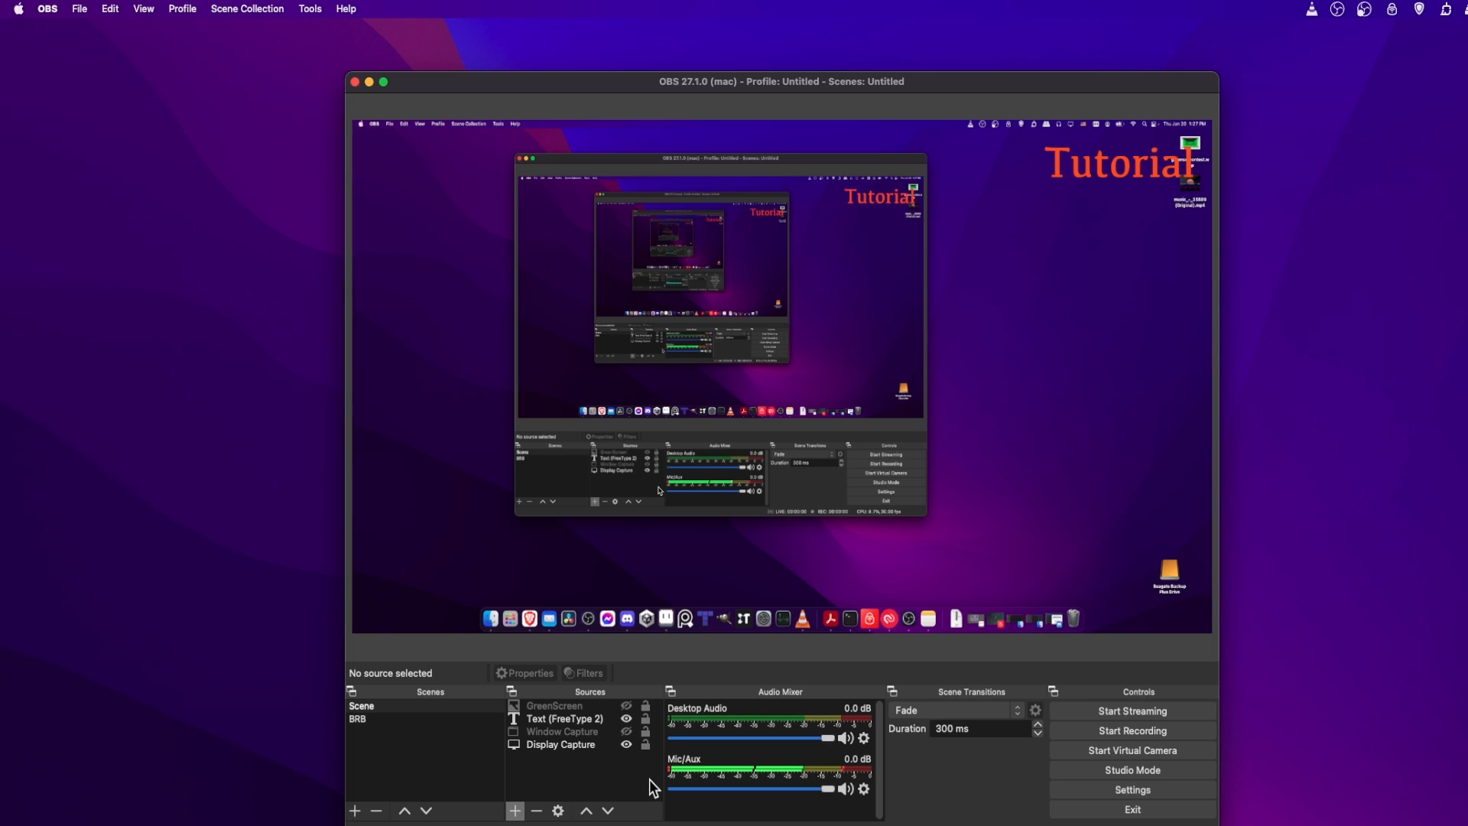
click(766, 824)
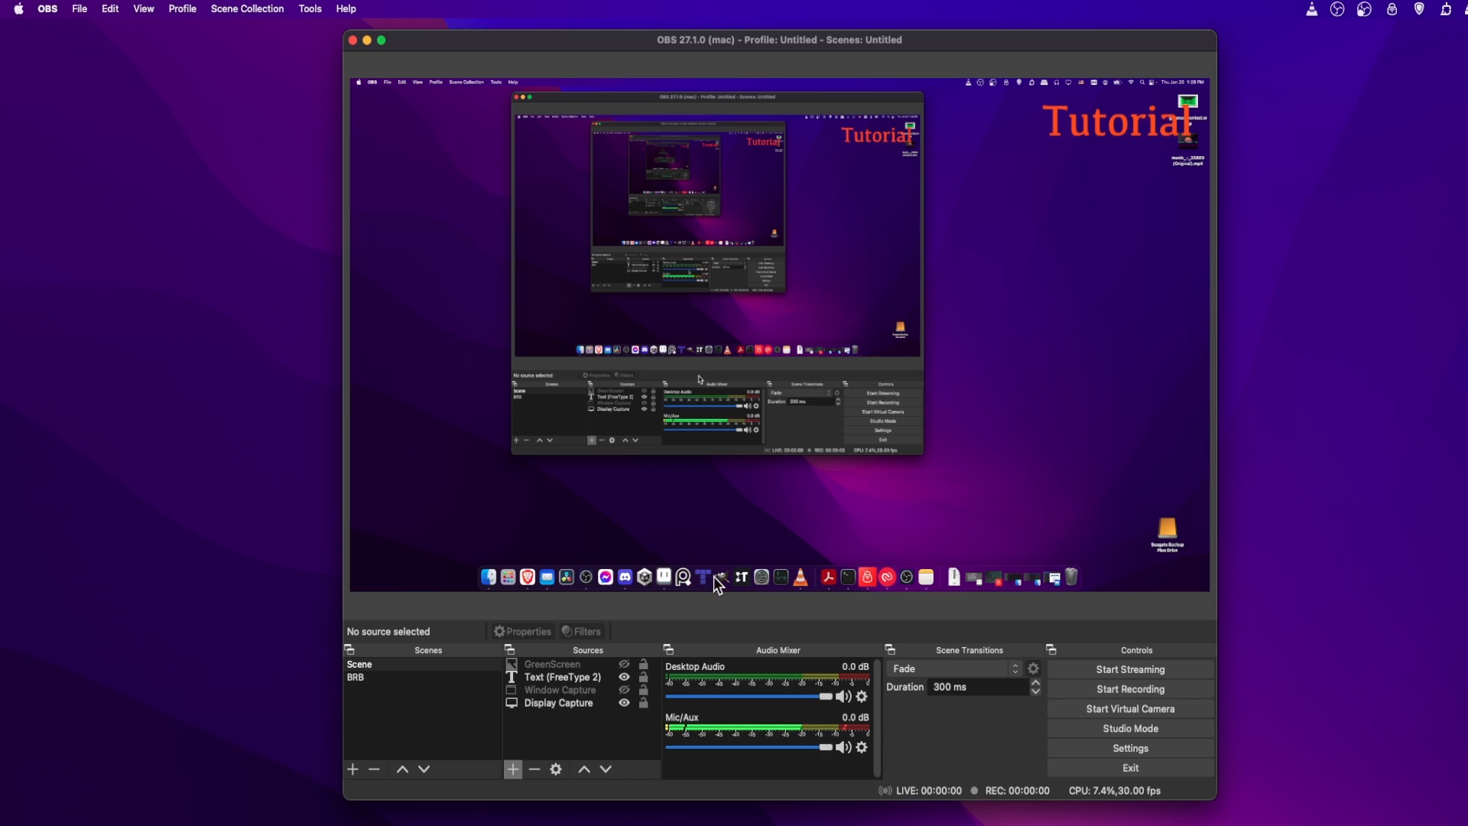
Review the Mic/Auxiliary Audio device choices in the audio preferences and keep HyperX Quadcast
click(51, 7)
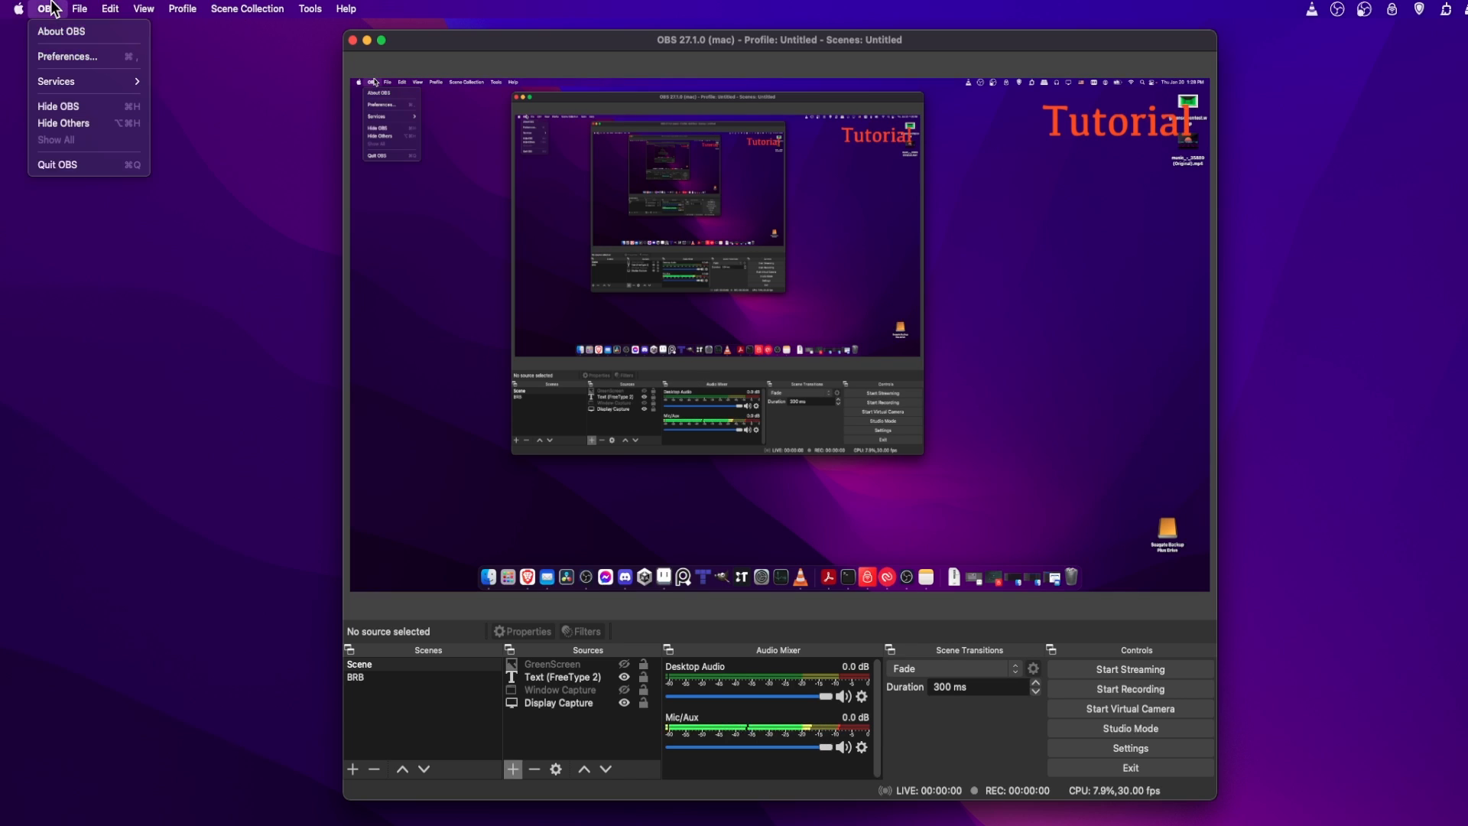
click(80, 57)
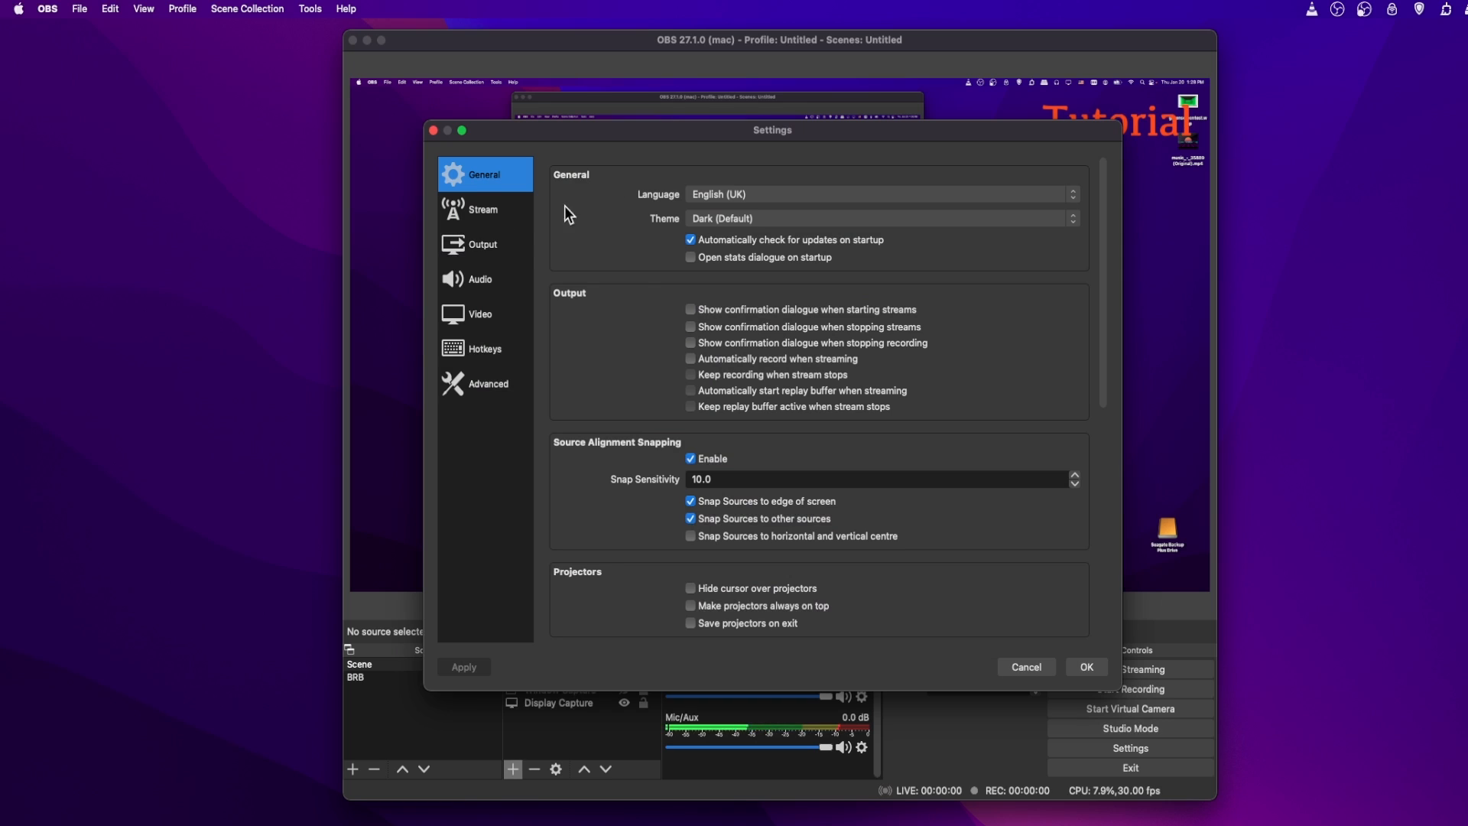
click(511, 278)
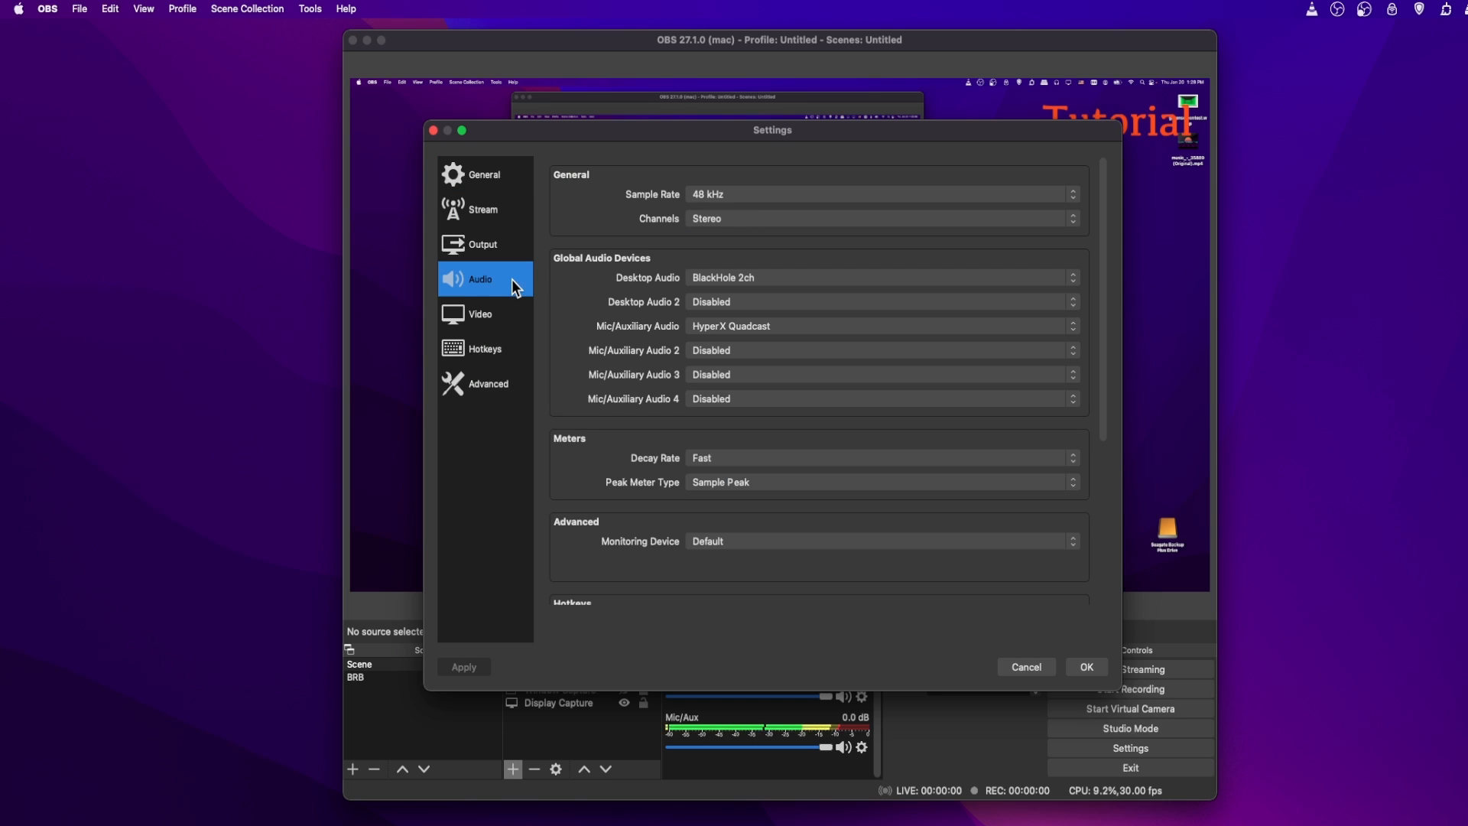
click(700, 326)
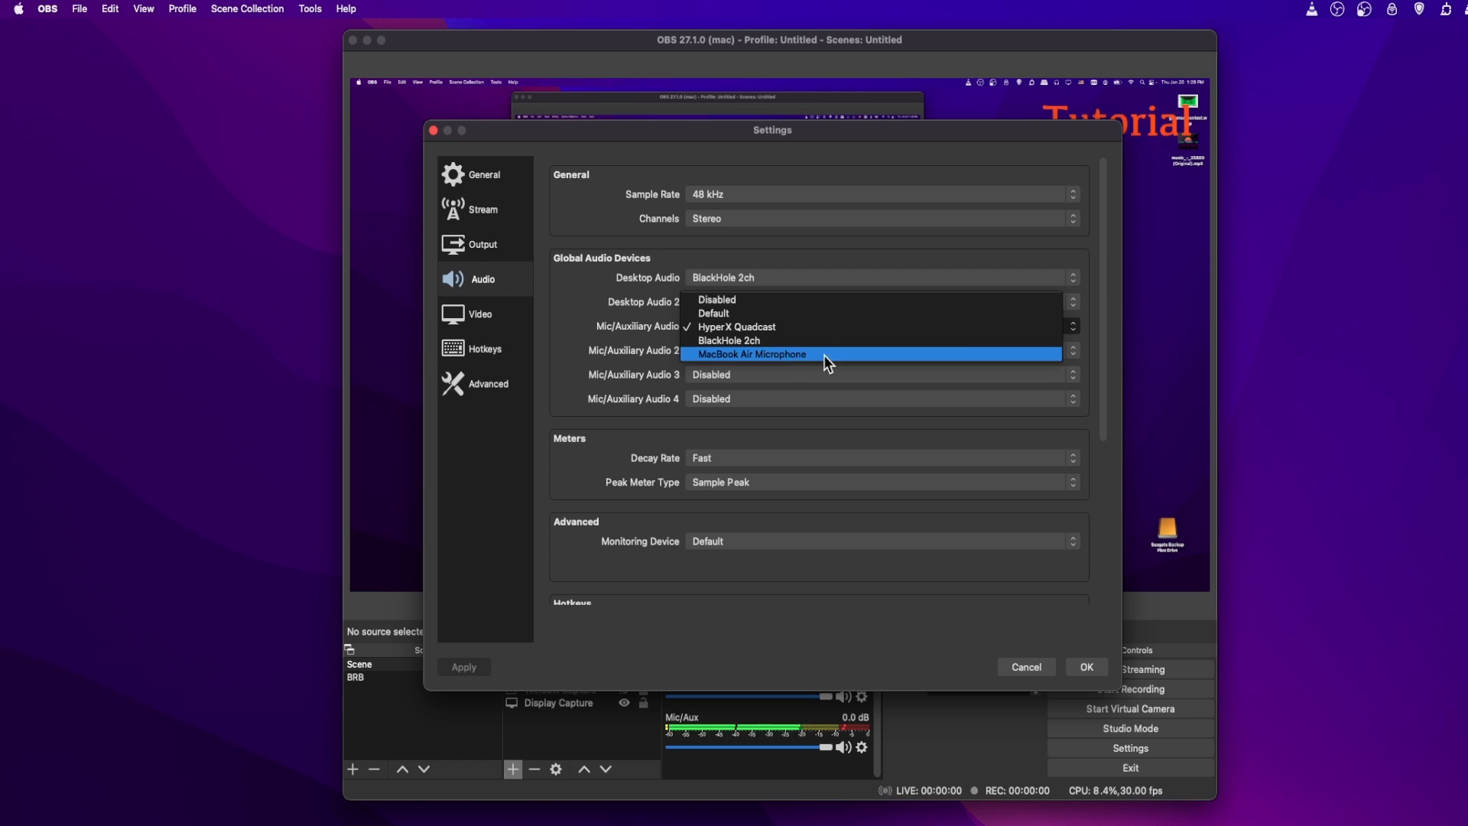
click(873, 327)
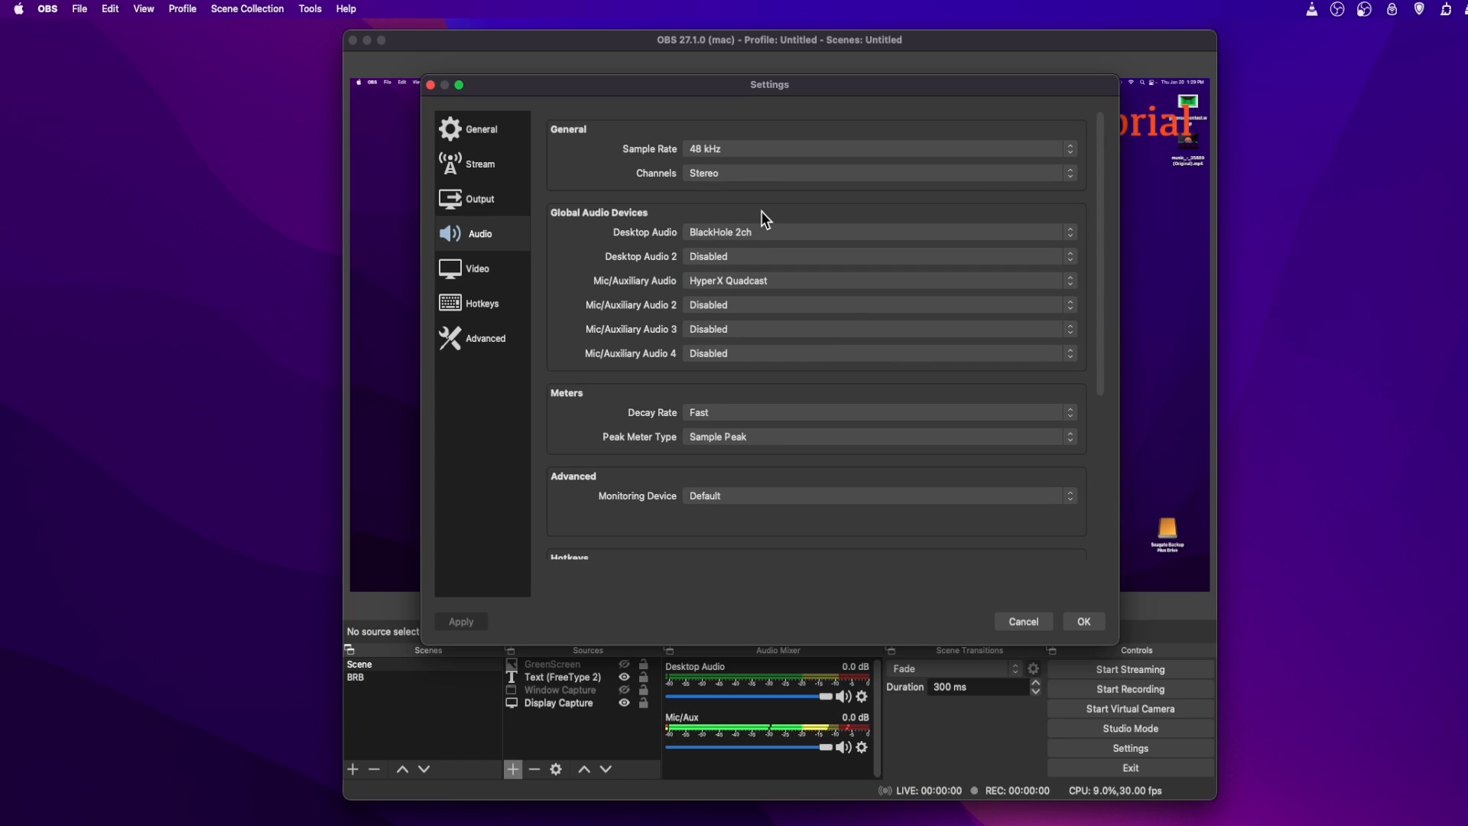
Review the Desktop Audio device choices and keep BlackHole 2ch
click(731, 235)
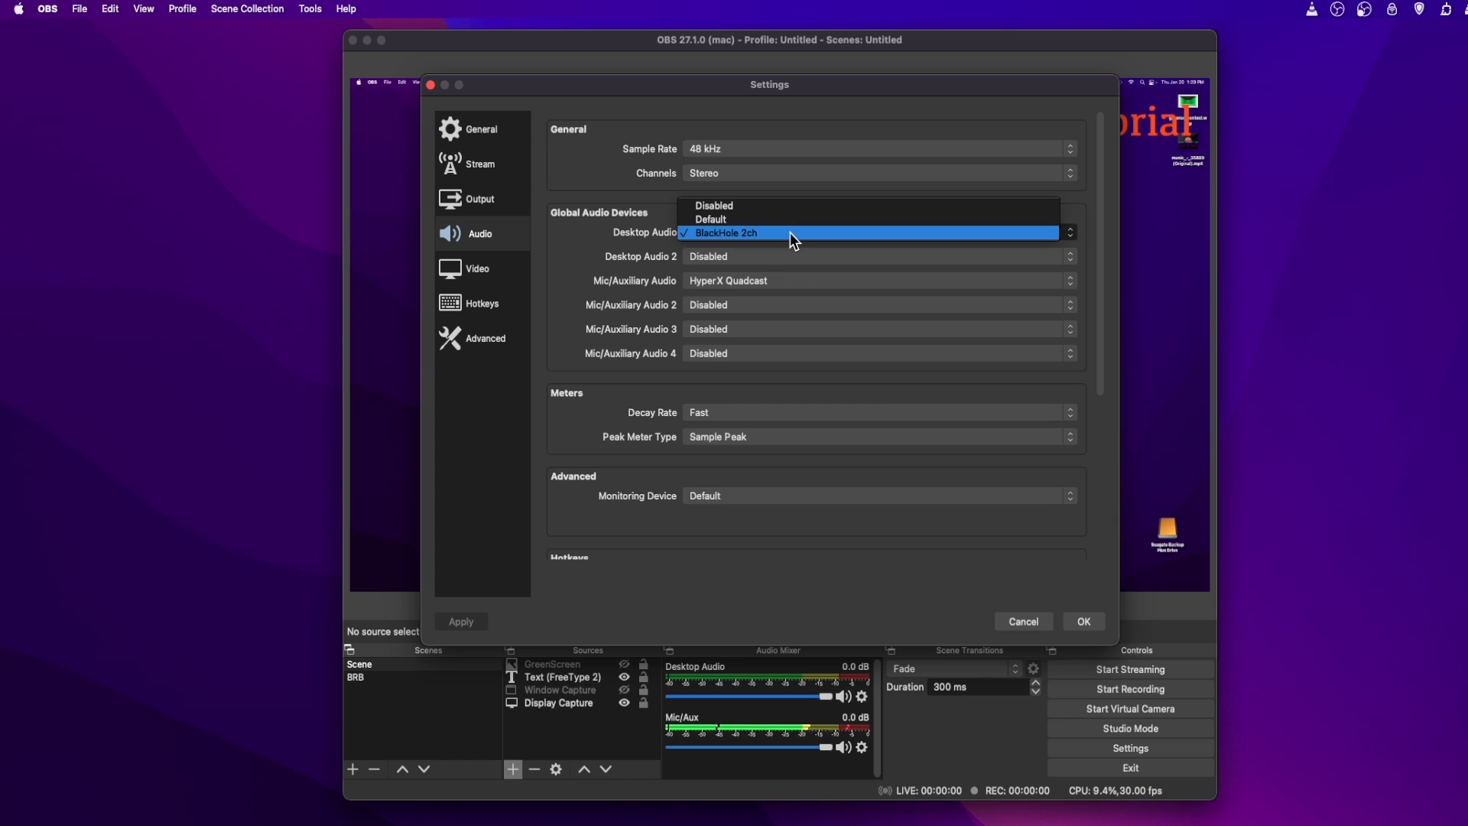
click(791, 233)
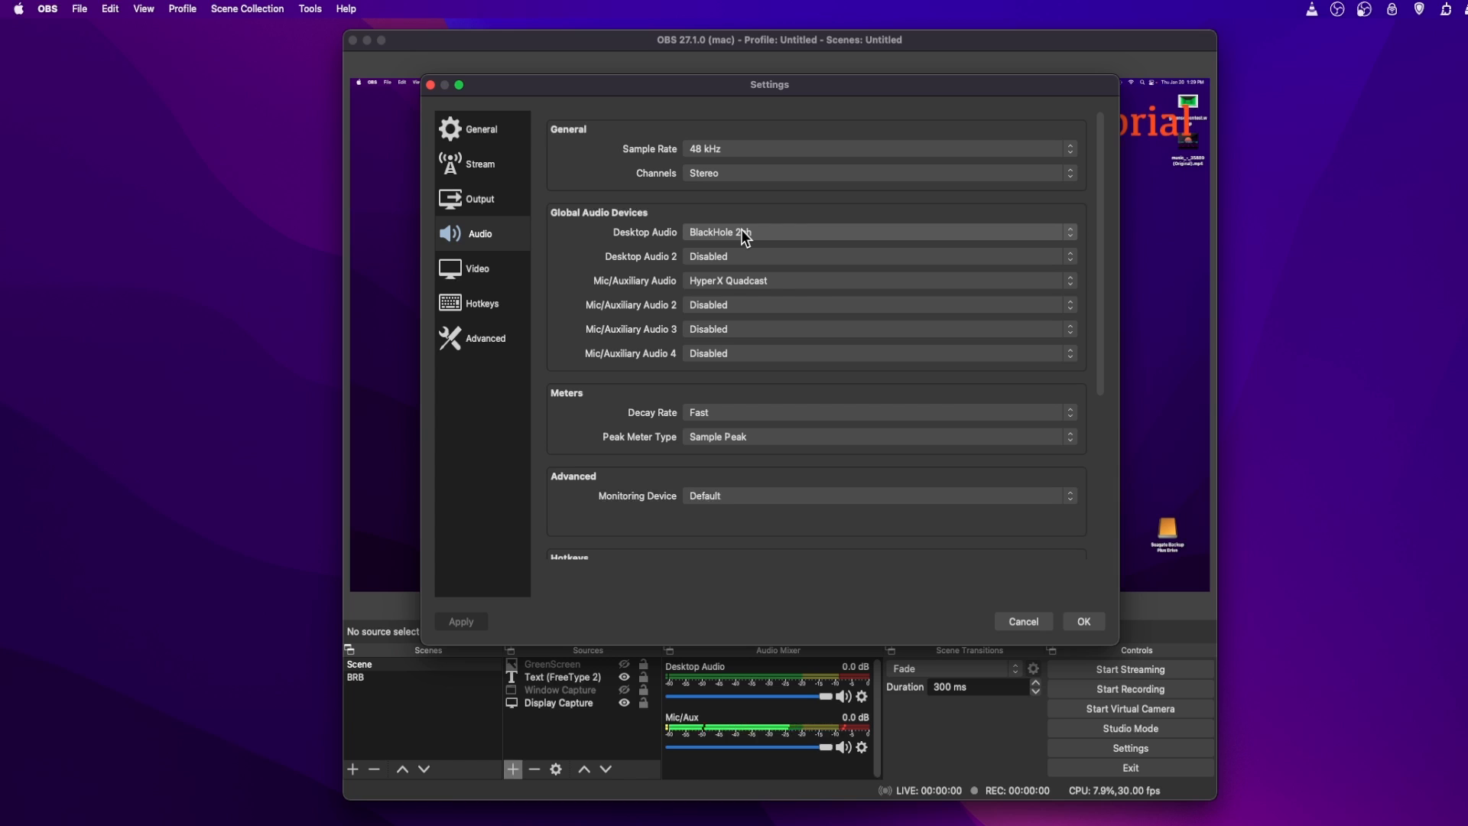
click(699, 238)
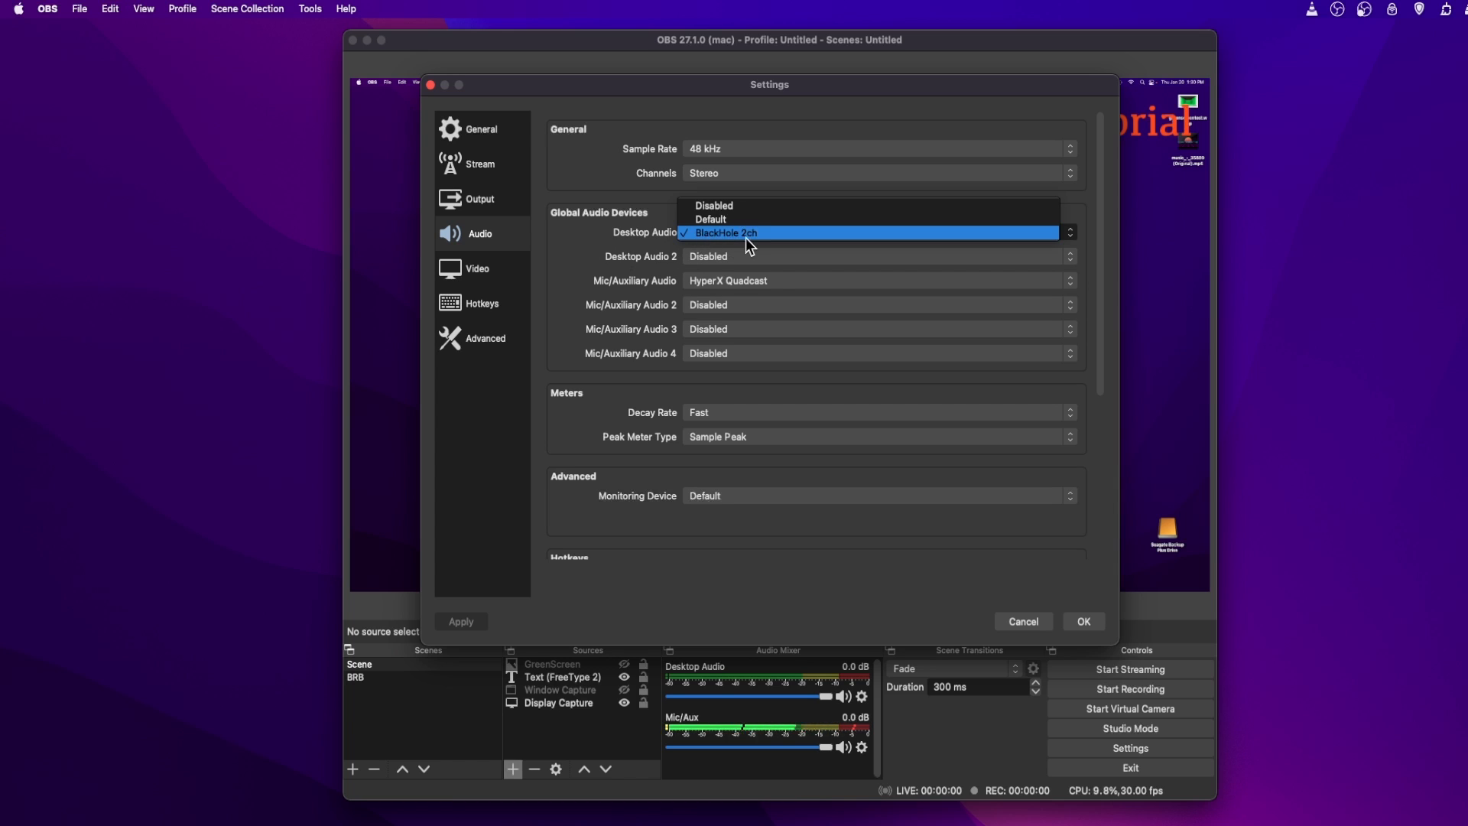
click(753, 236)
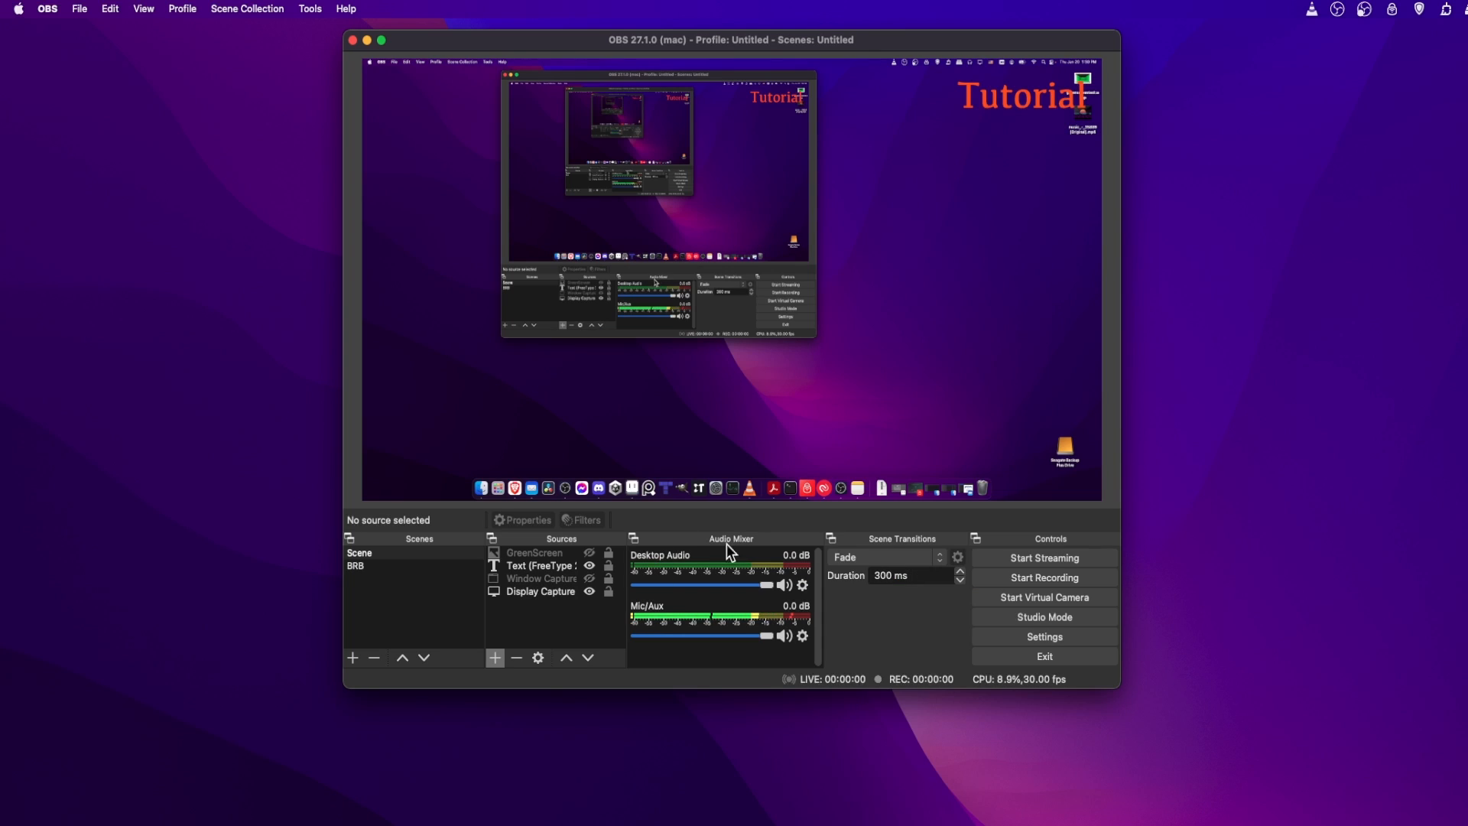
Inspect the Mic/Aux source's audio filters and the filter types that can be added, without adding one
click(803, 638)
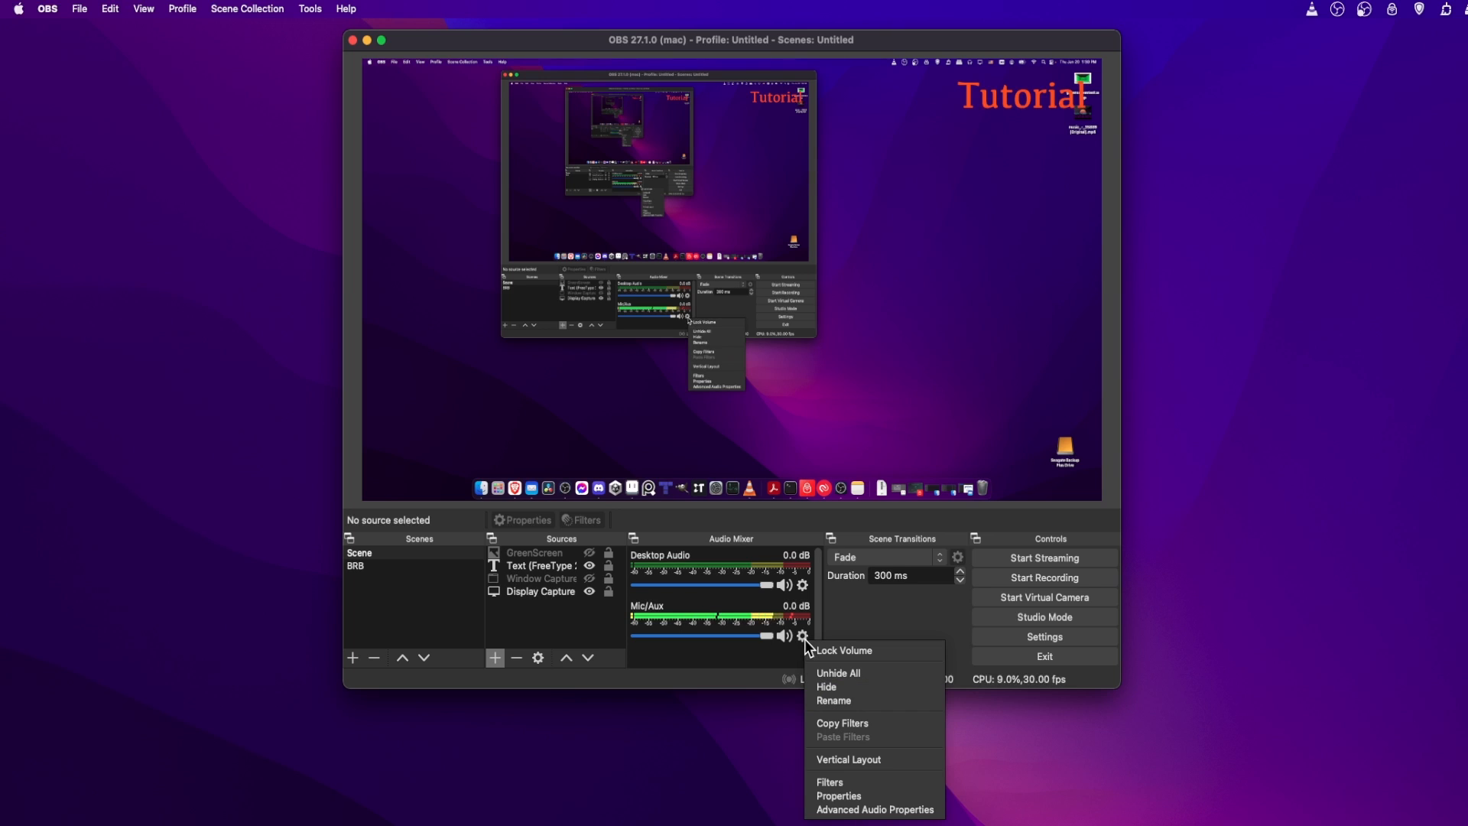
click(858, 783)
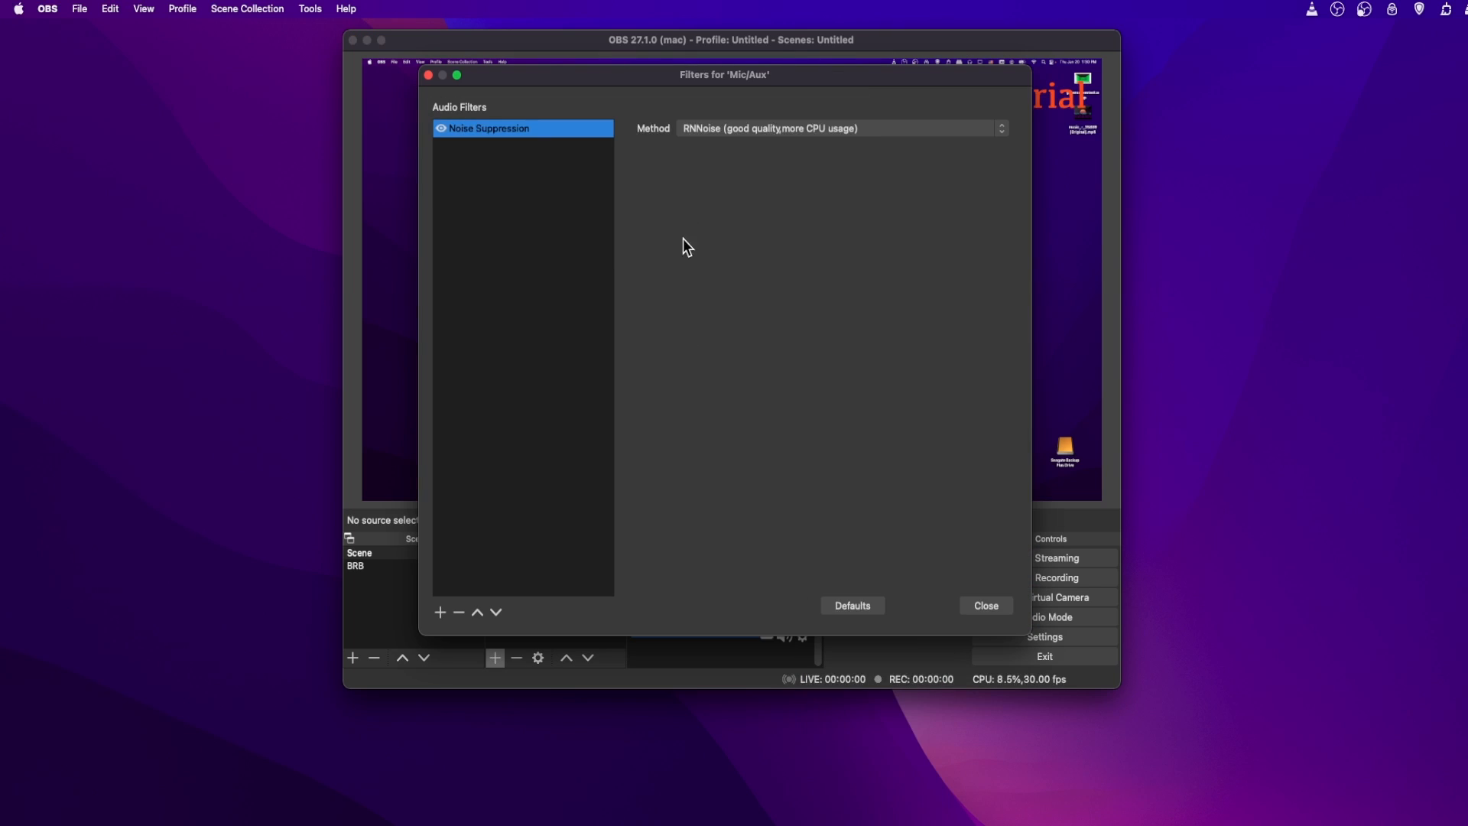
drag(653, 73, 701, 139)
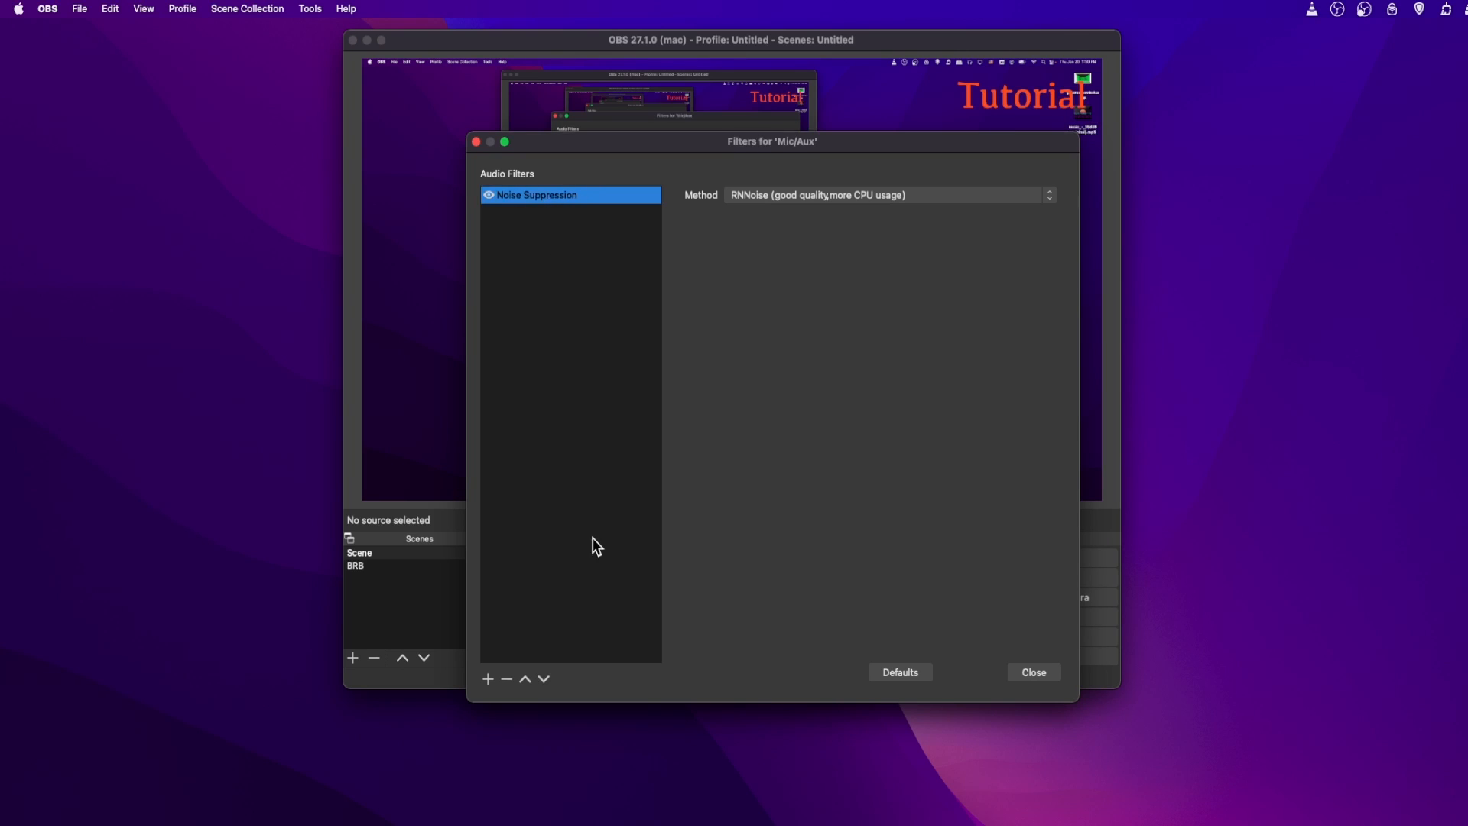
click(490, 679)
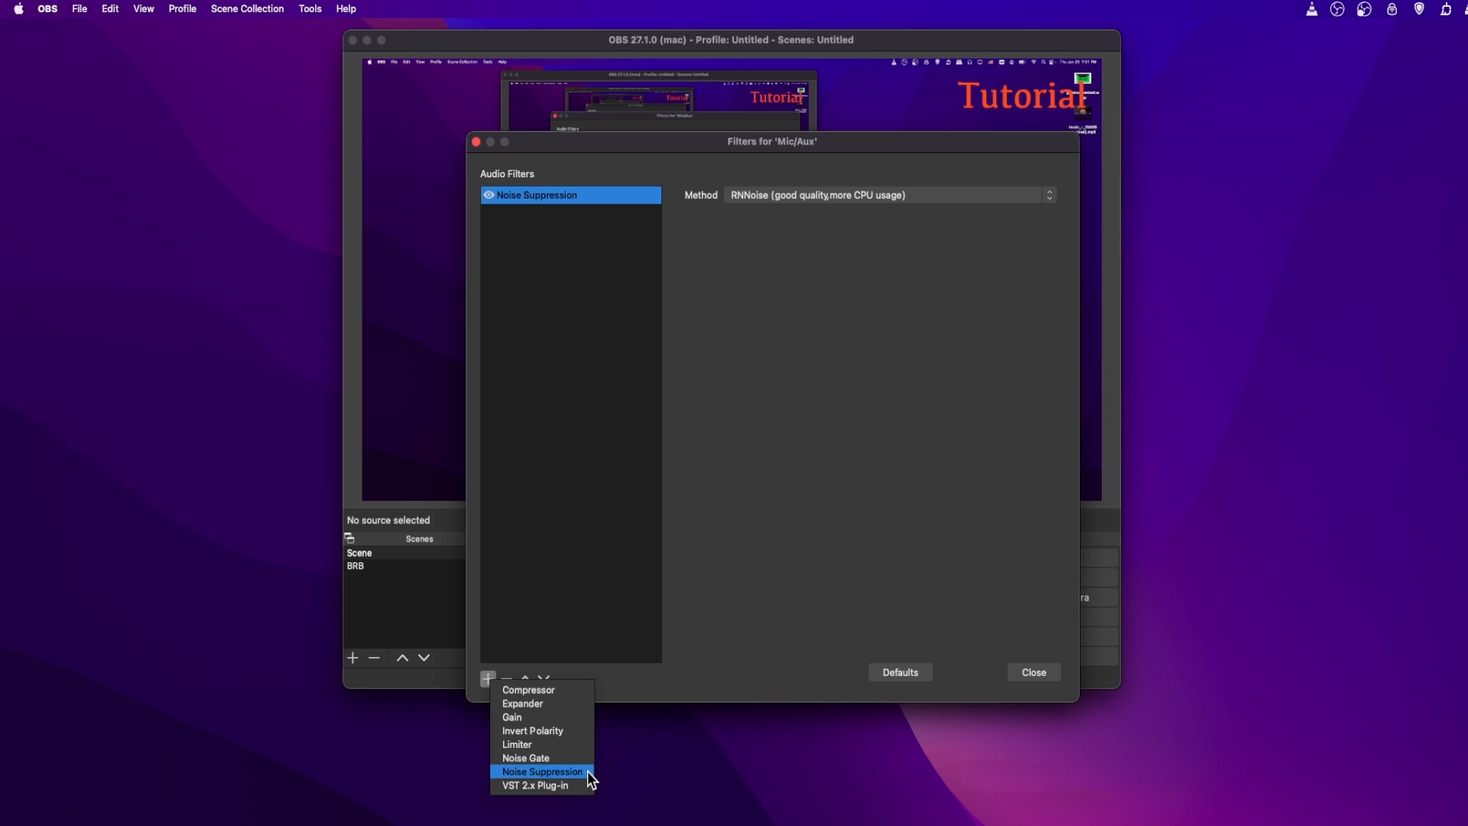
click(641, 211)
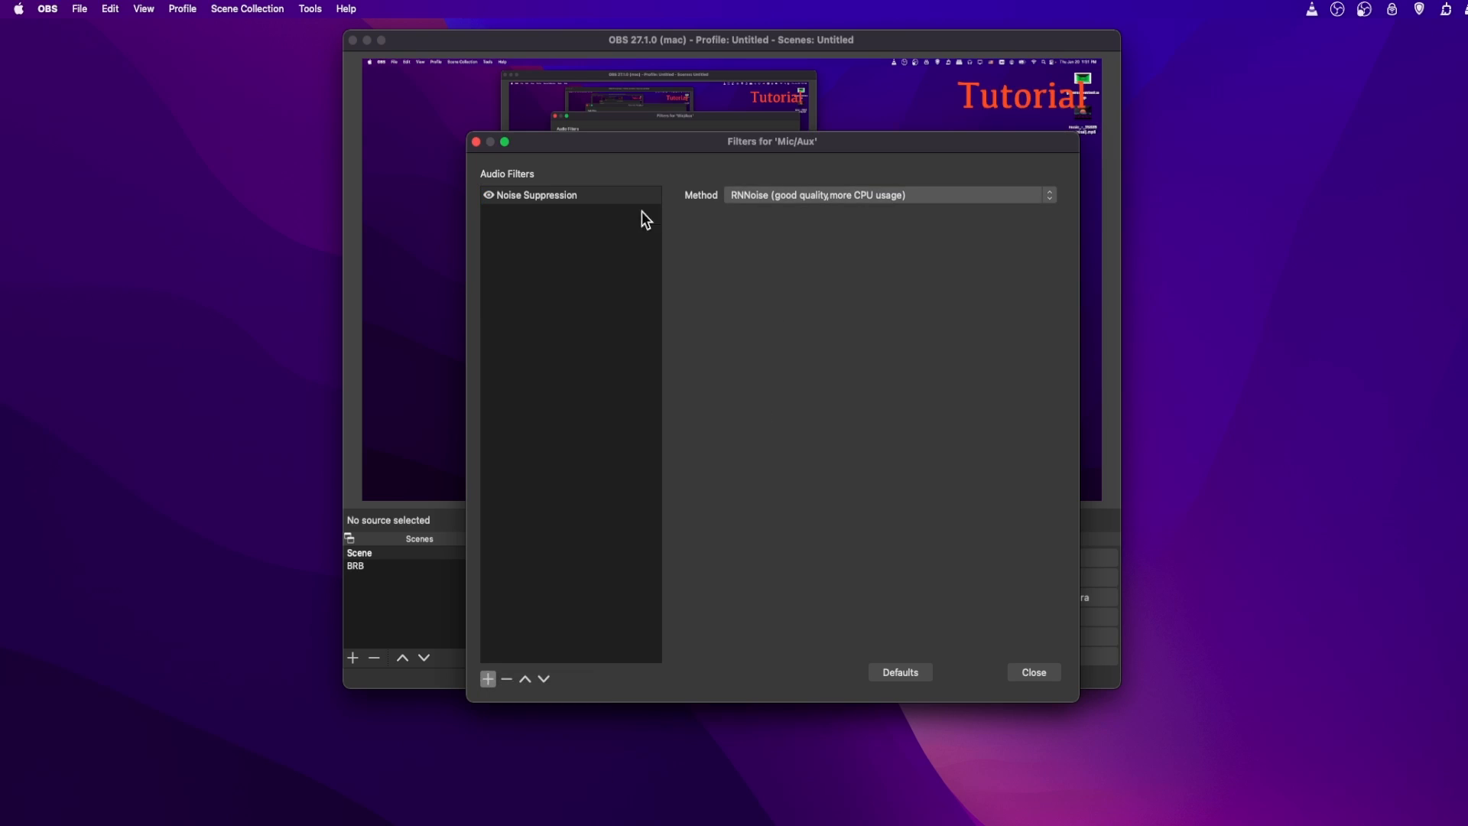
Review the Noise Suppression methods on the Mic/Aux source, keep RNNoise and close its filters
click(762, 198)
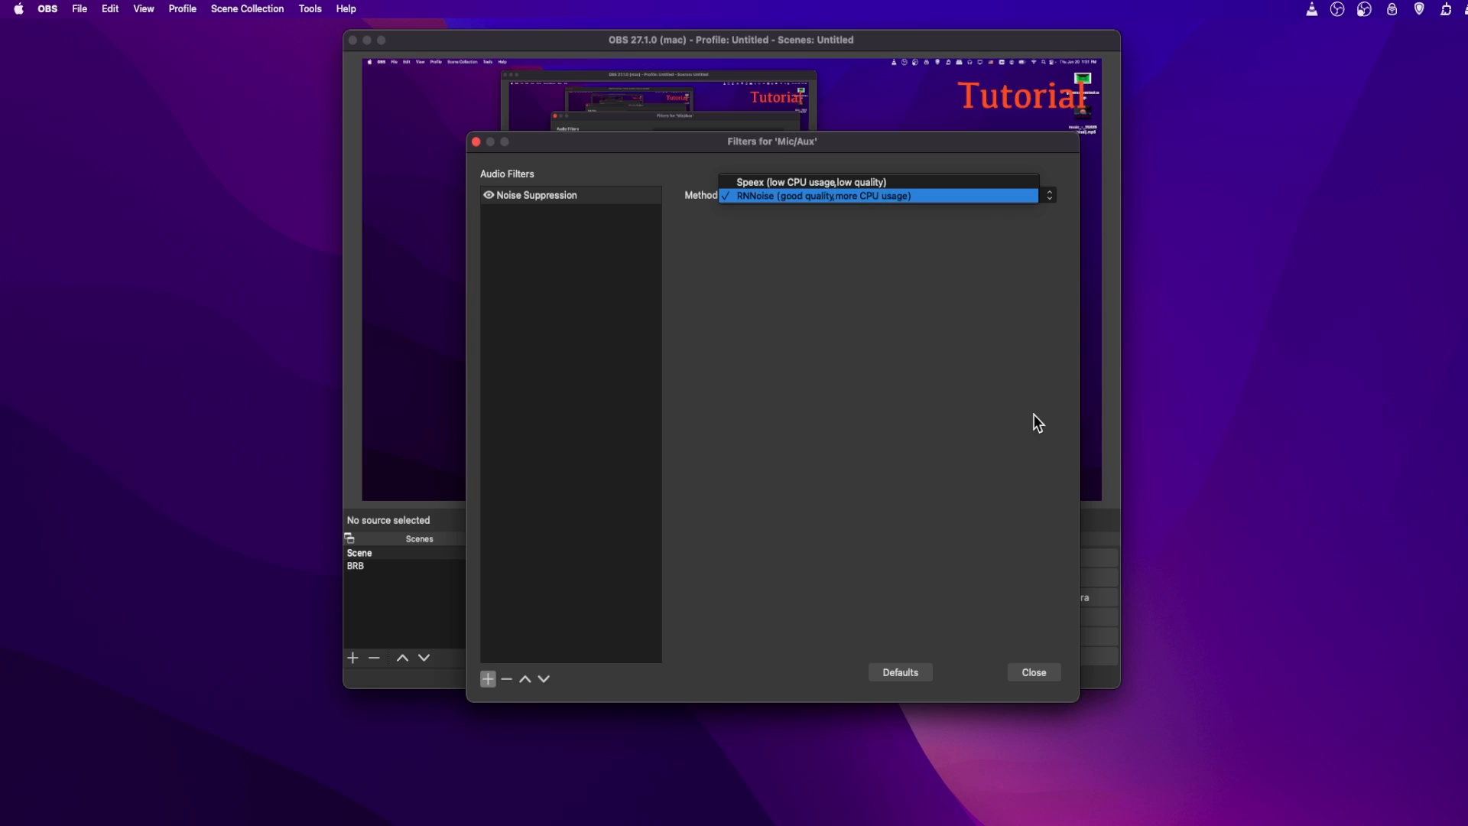
click(1044, 436)
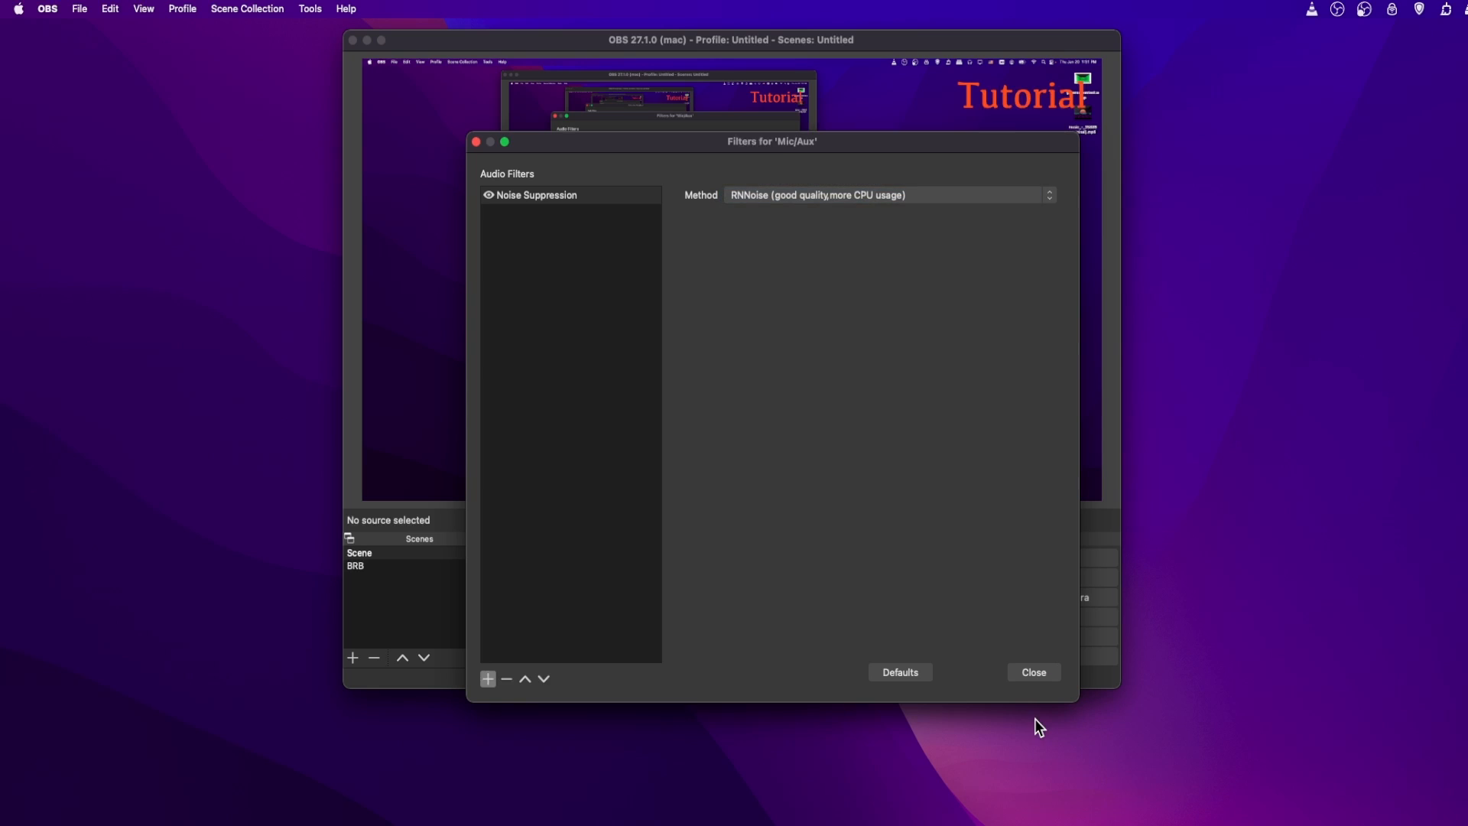
click(1037, 672)
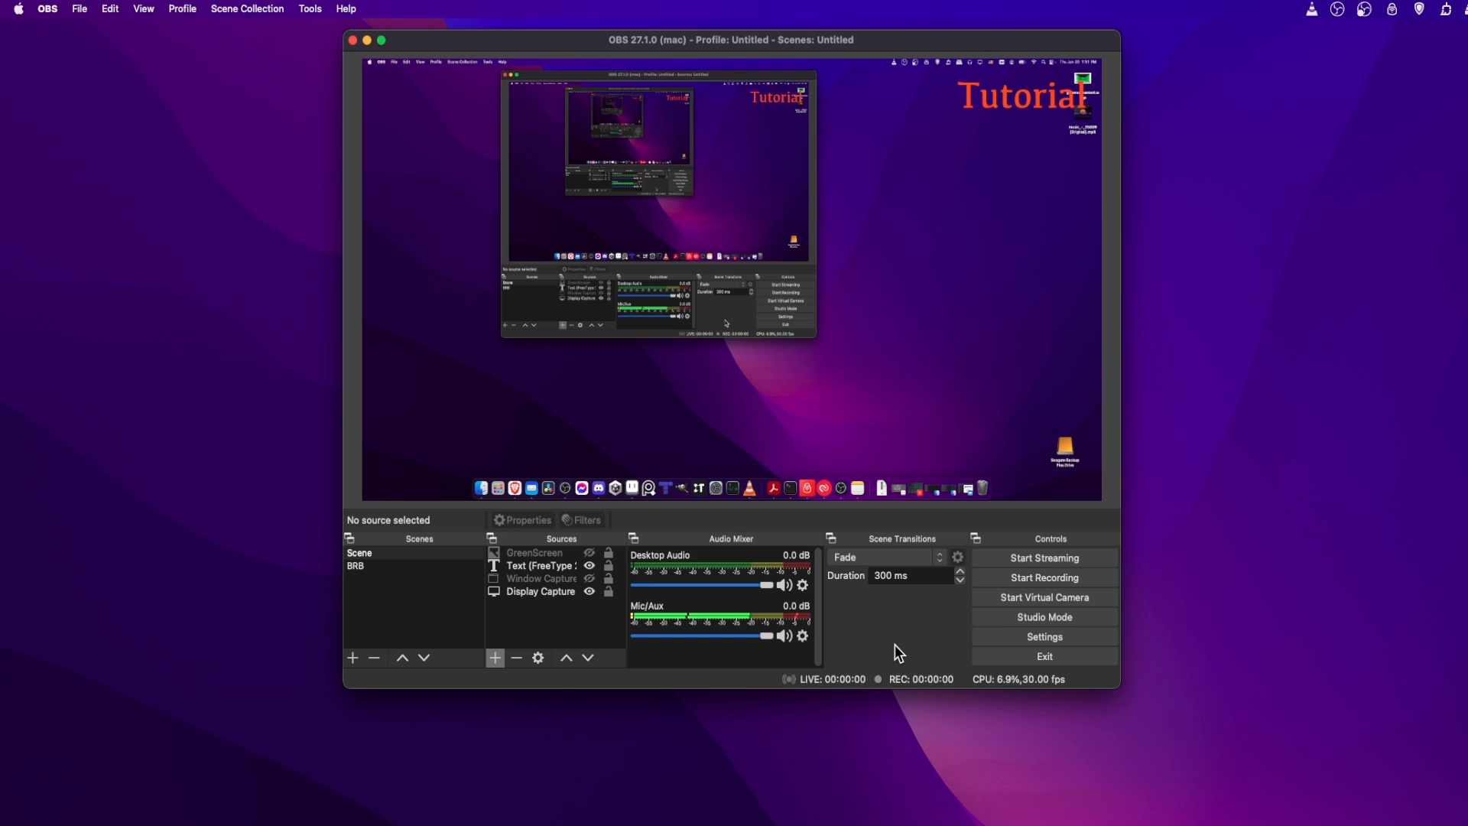
Reposition the main window slightly and open the Stream settings in the preferences
drag(894, 644, 928, 689)
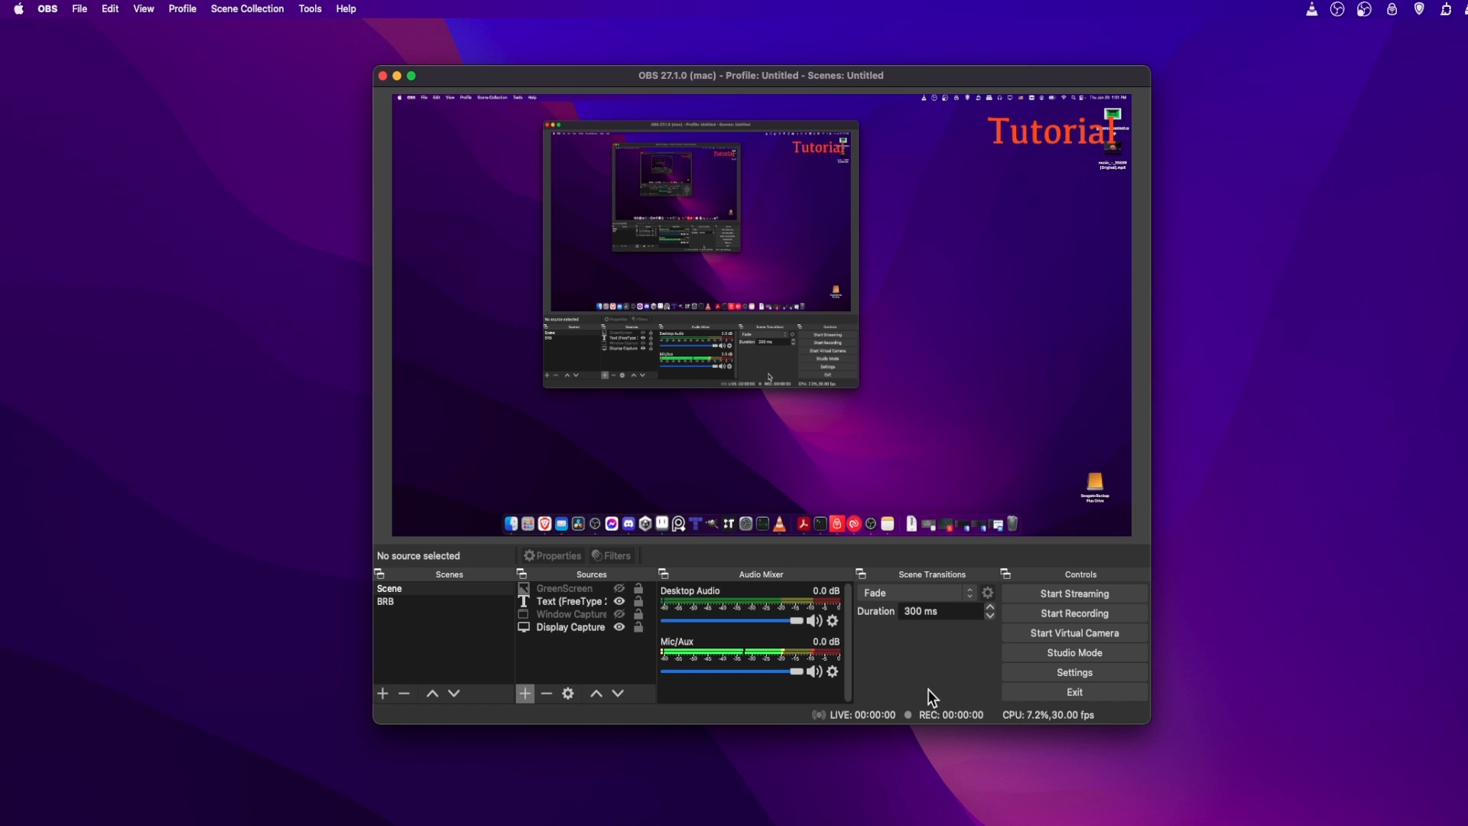
click(74, 9)
click(47, 9)
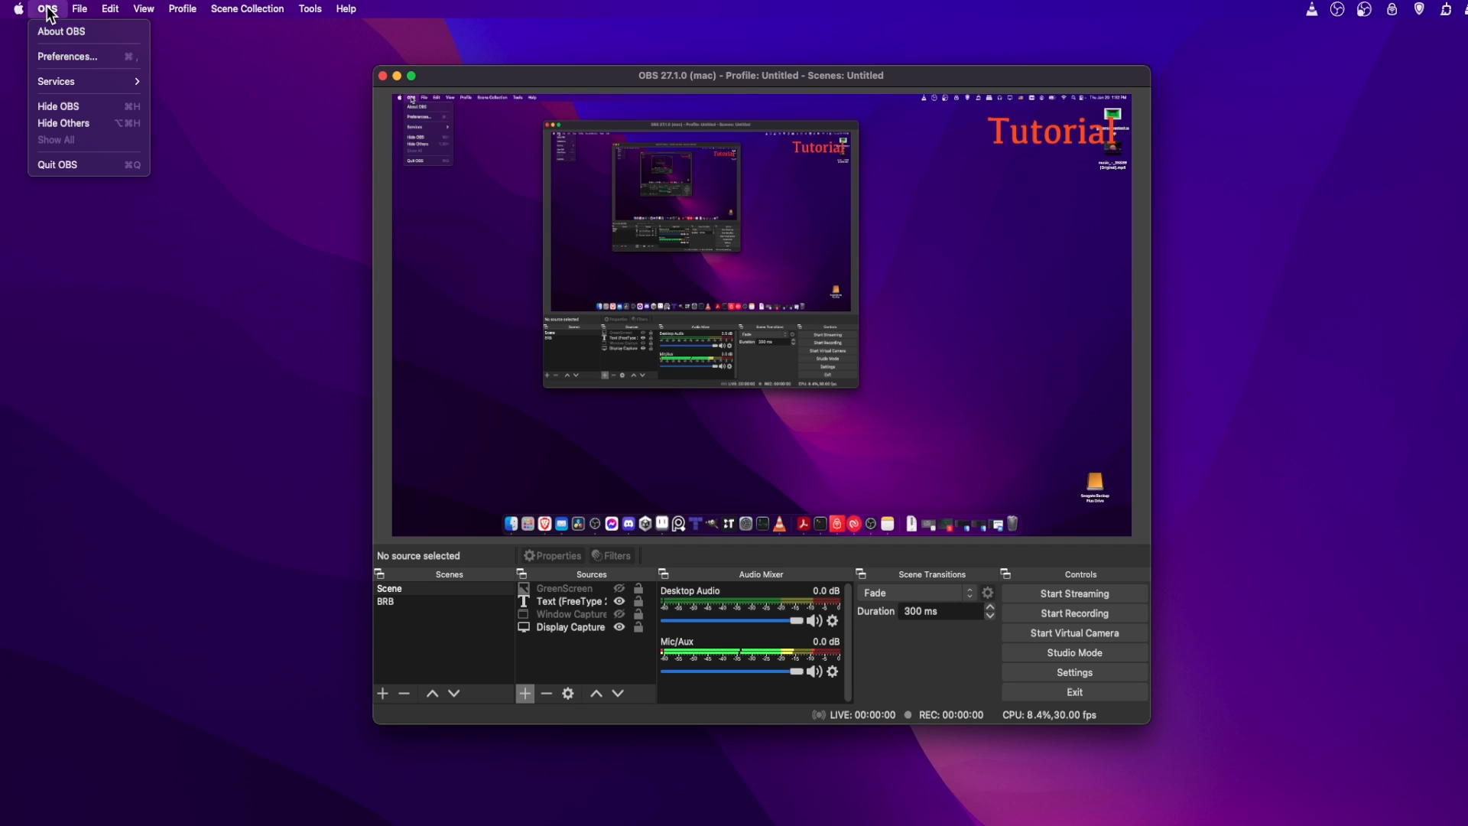
click(56, 56)
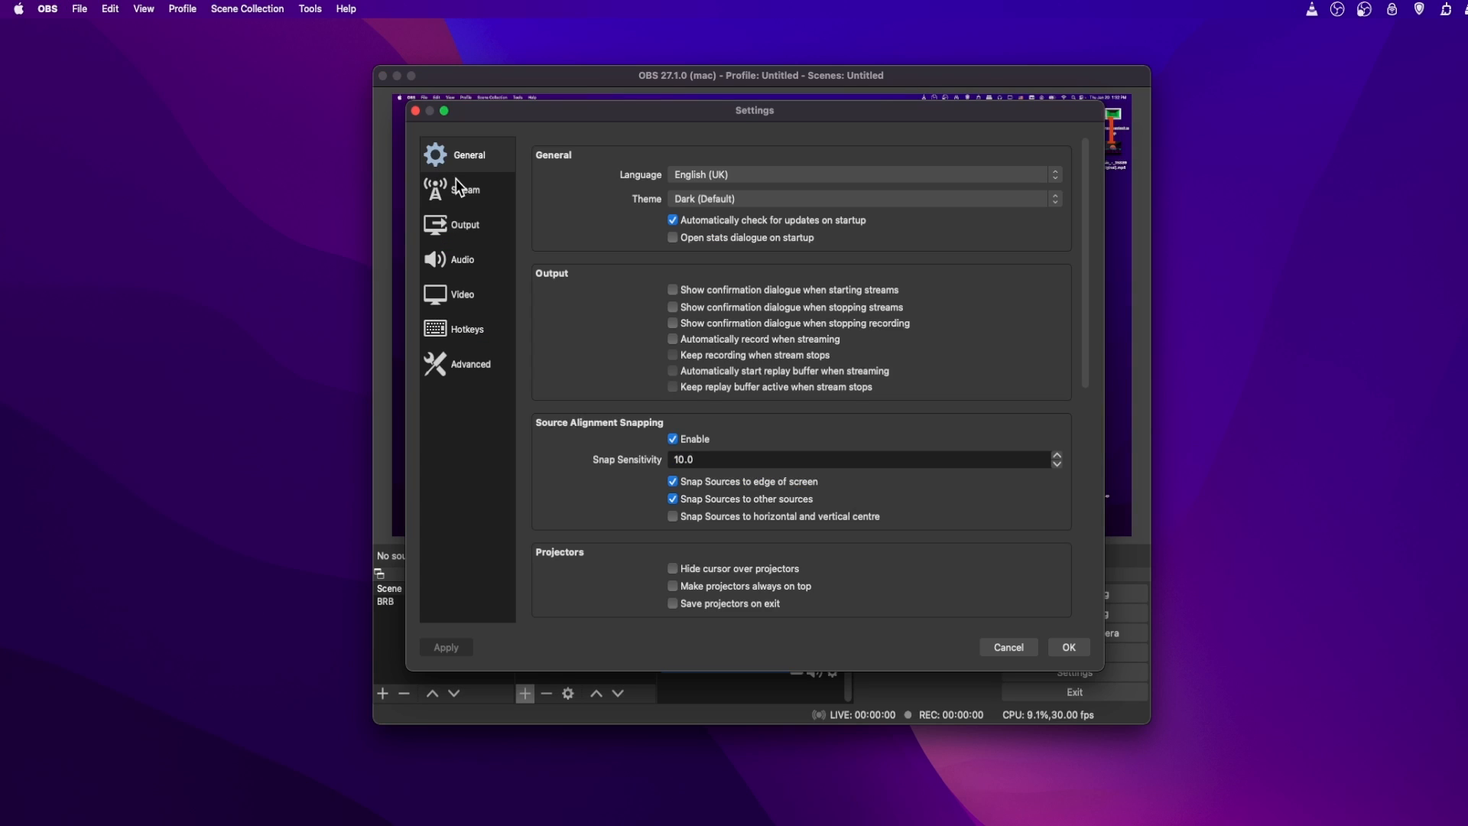
click(474, 203)
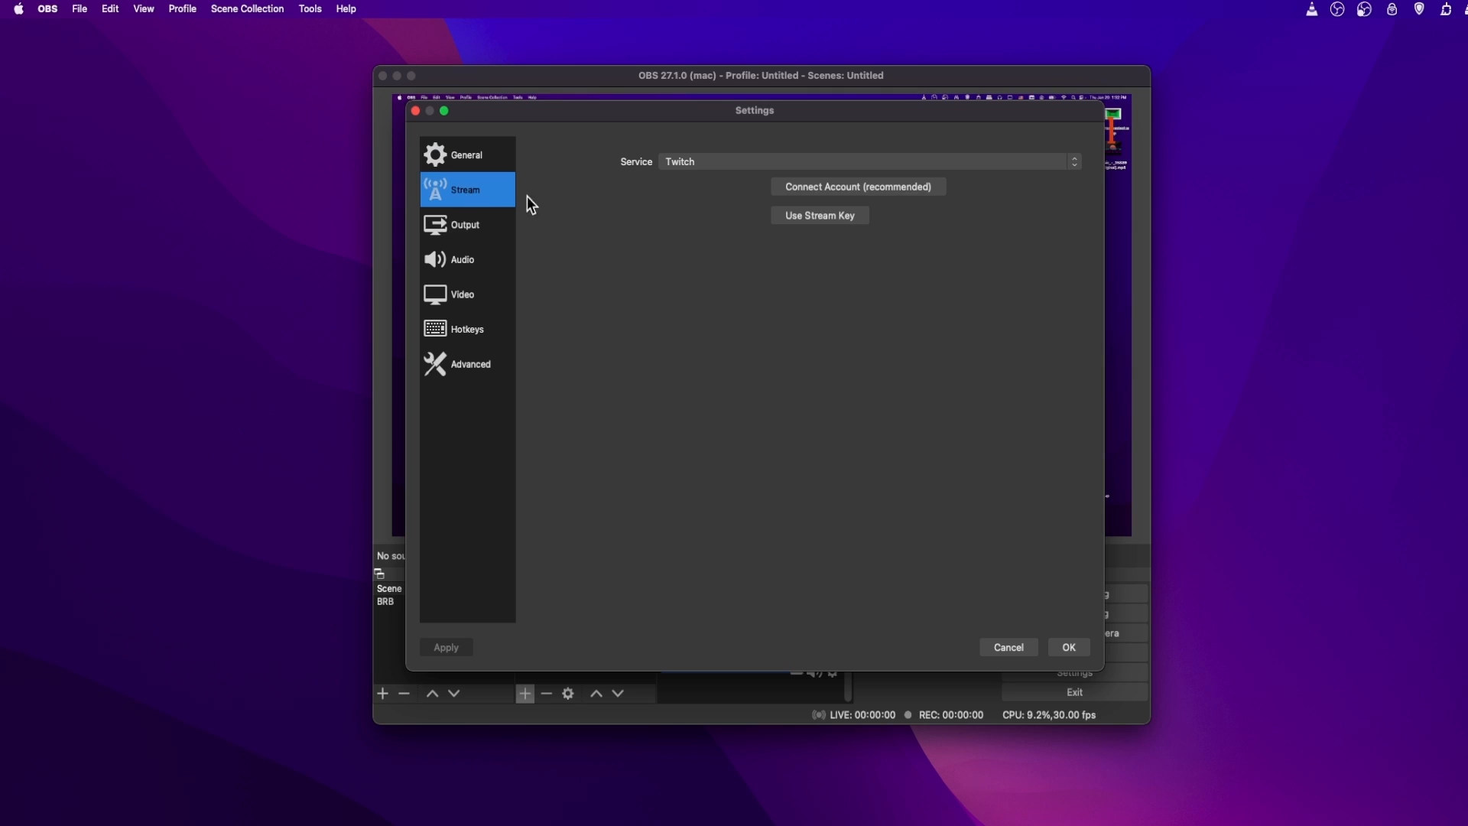
Try Custom and YouTube - RTMPS as the streaming service and set it back to Twitch
click(704, 163)
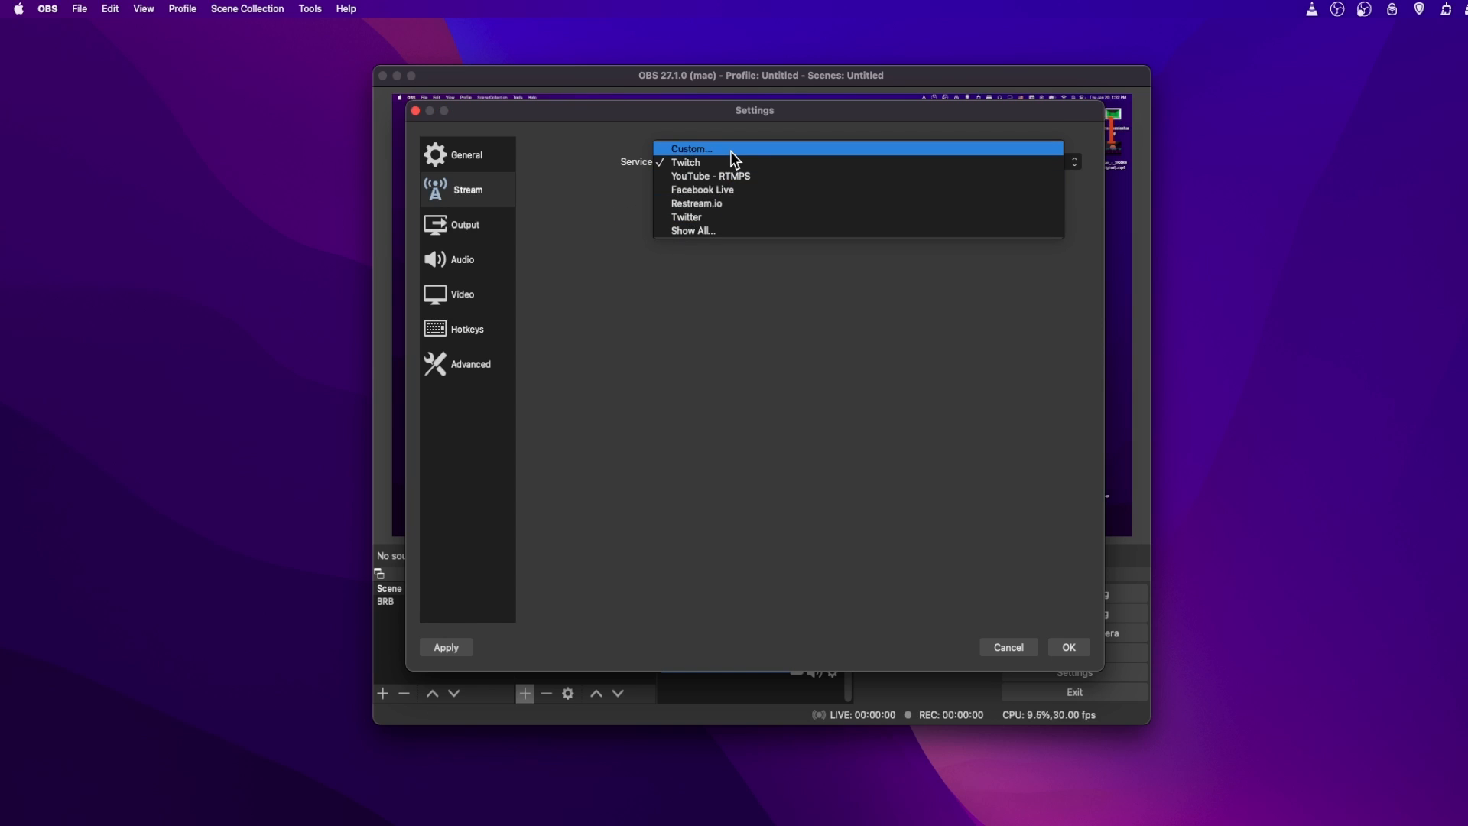
click(731, 151)
click(681, 162)
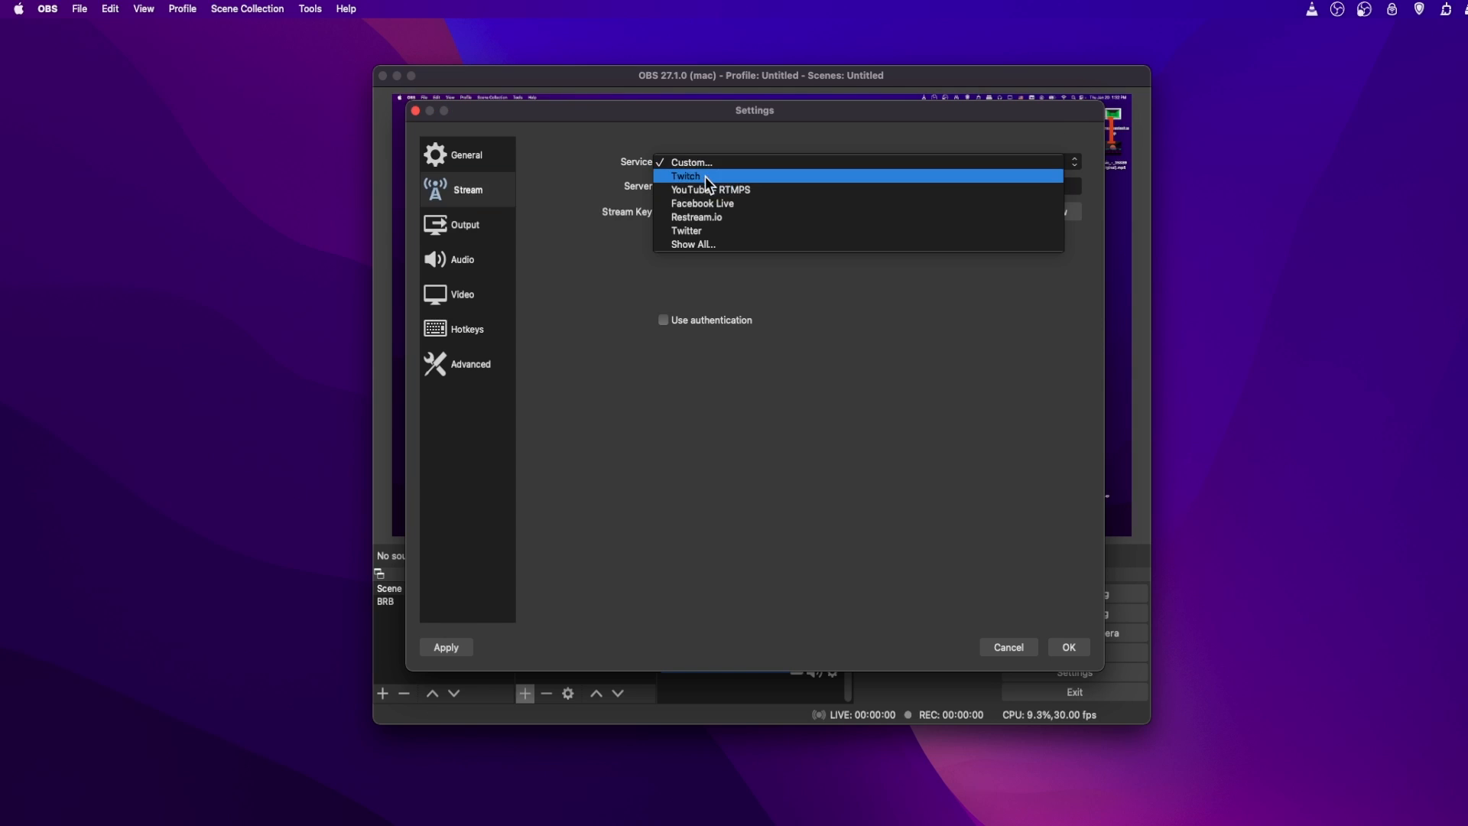
click(705, 177)
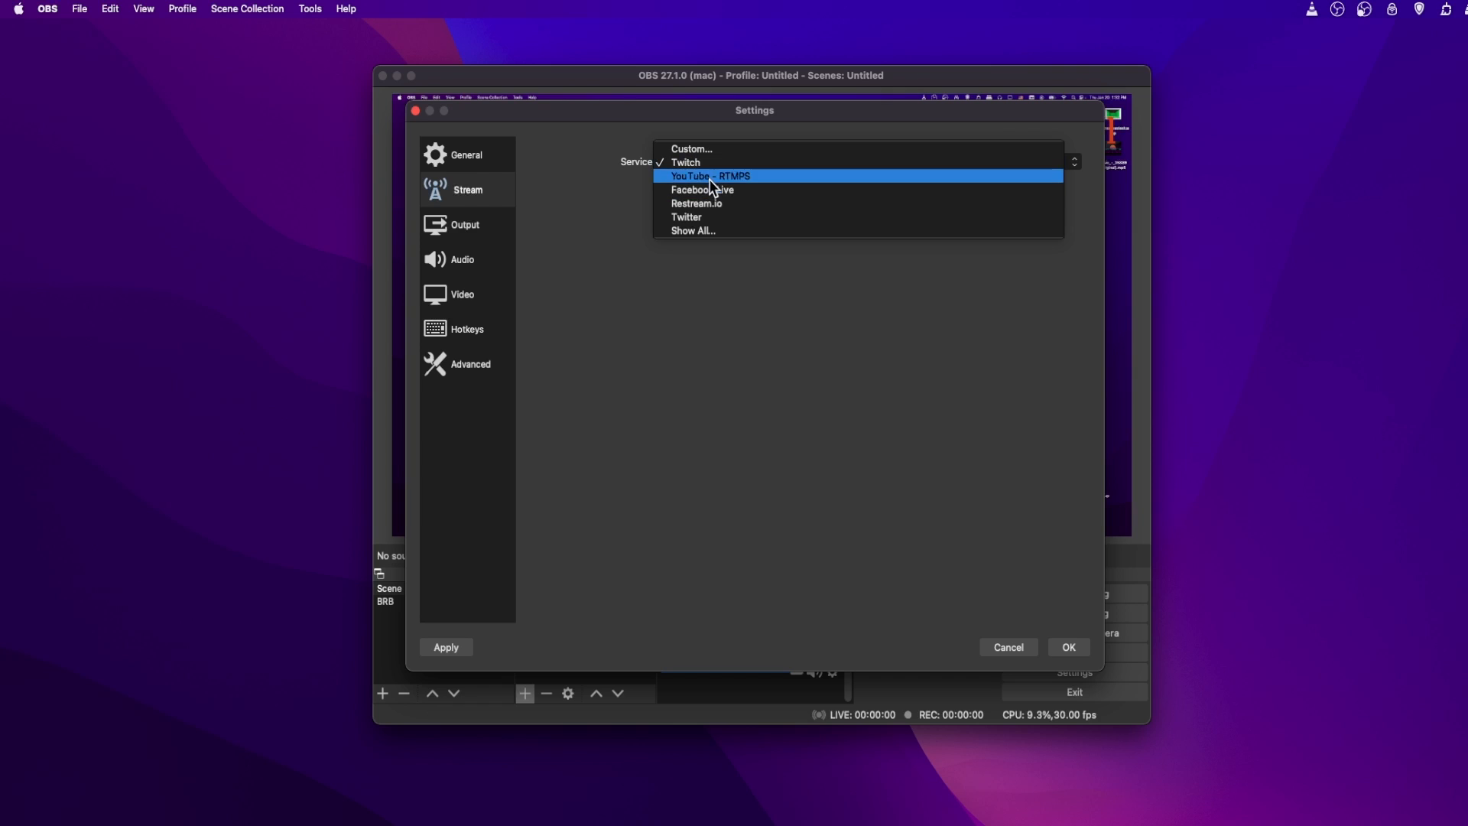
click(709, 177)
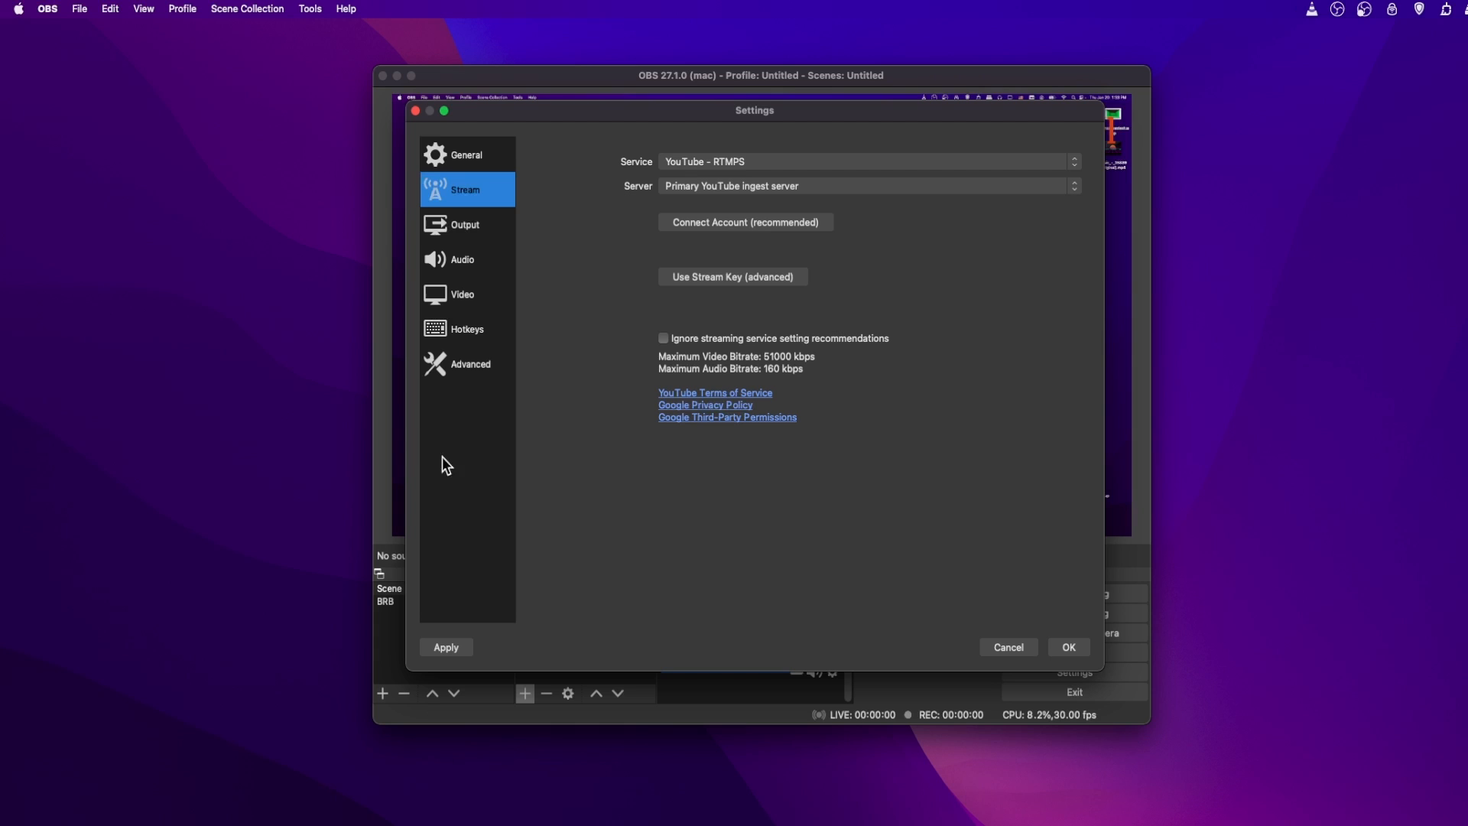
click(754, 164)
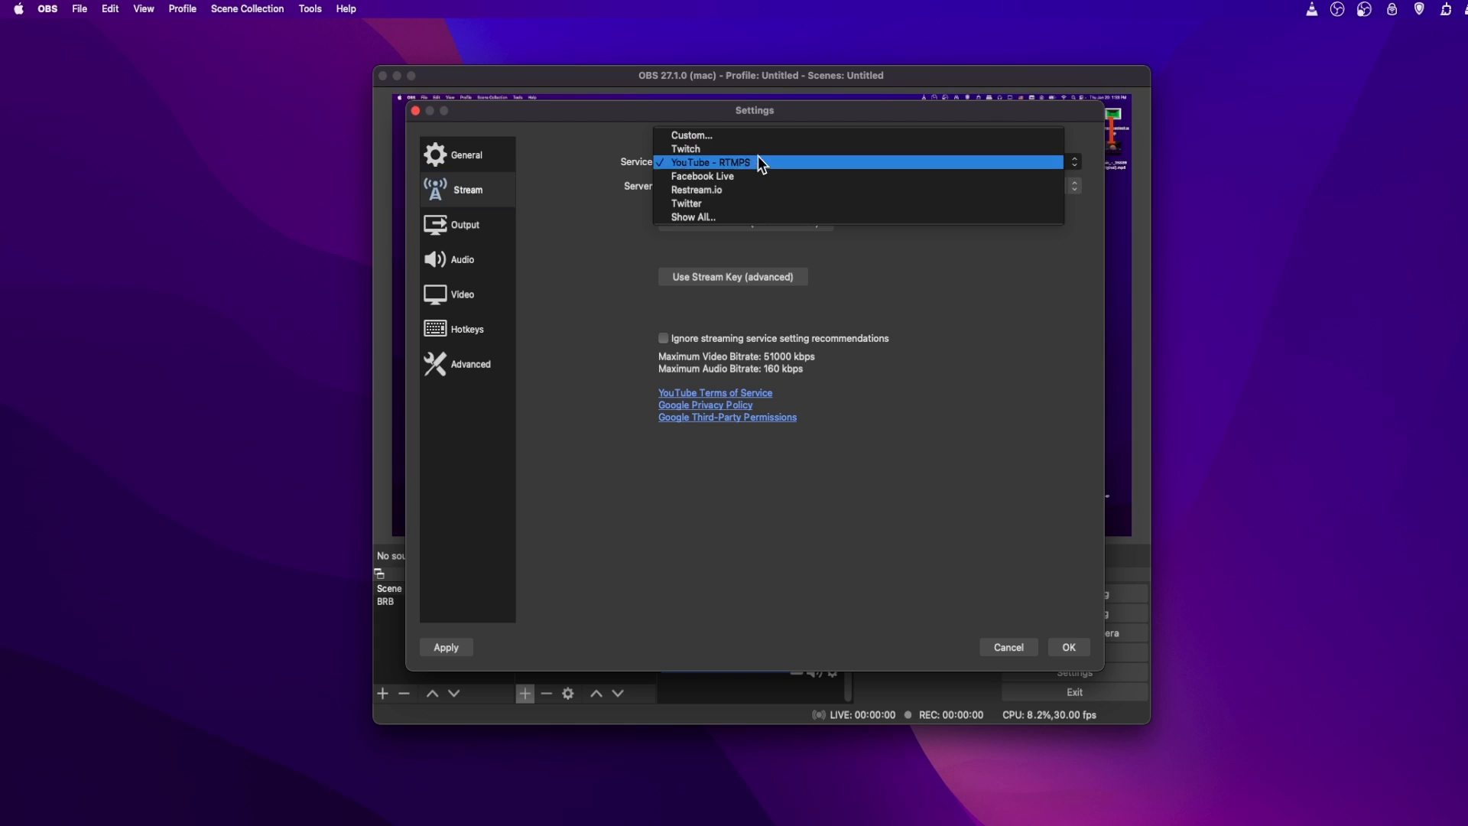
click(760, 150)
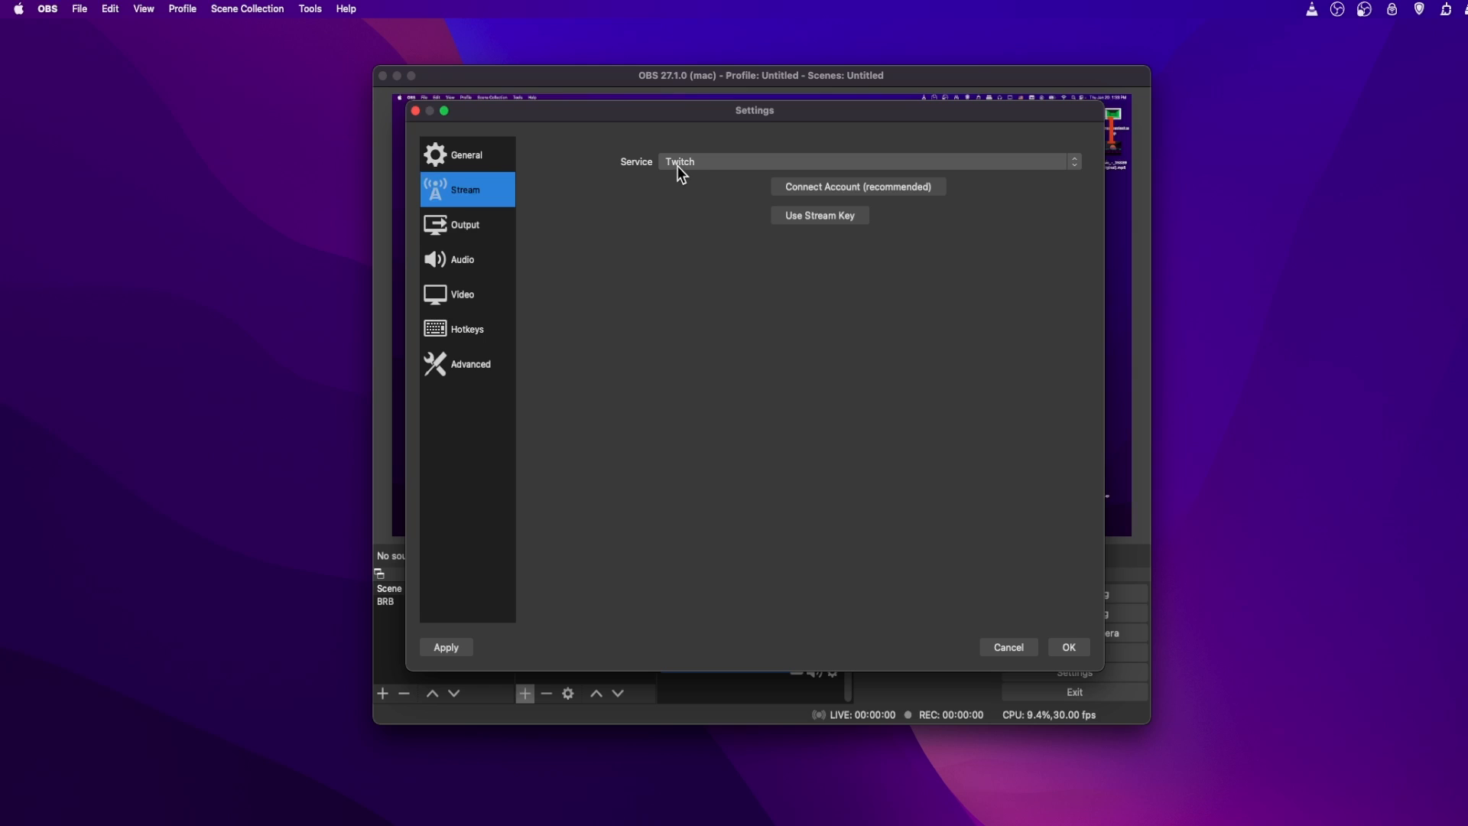
Try mp4 as the recording format in the output settings and set it back to mkv
click(502, 234)
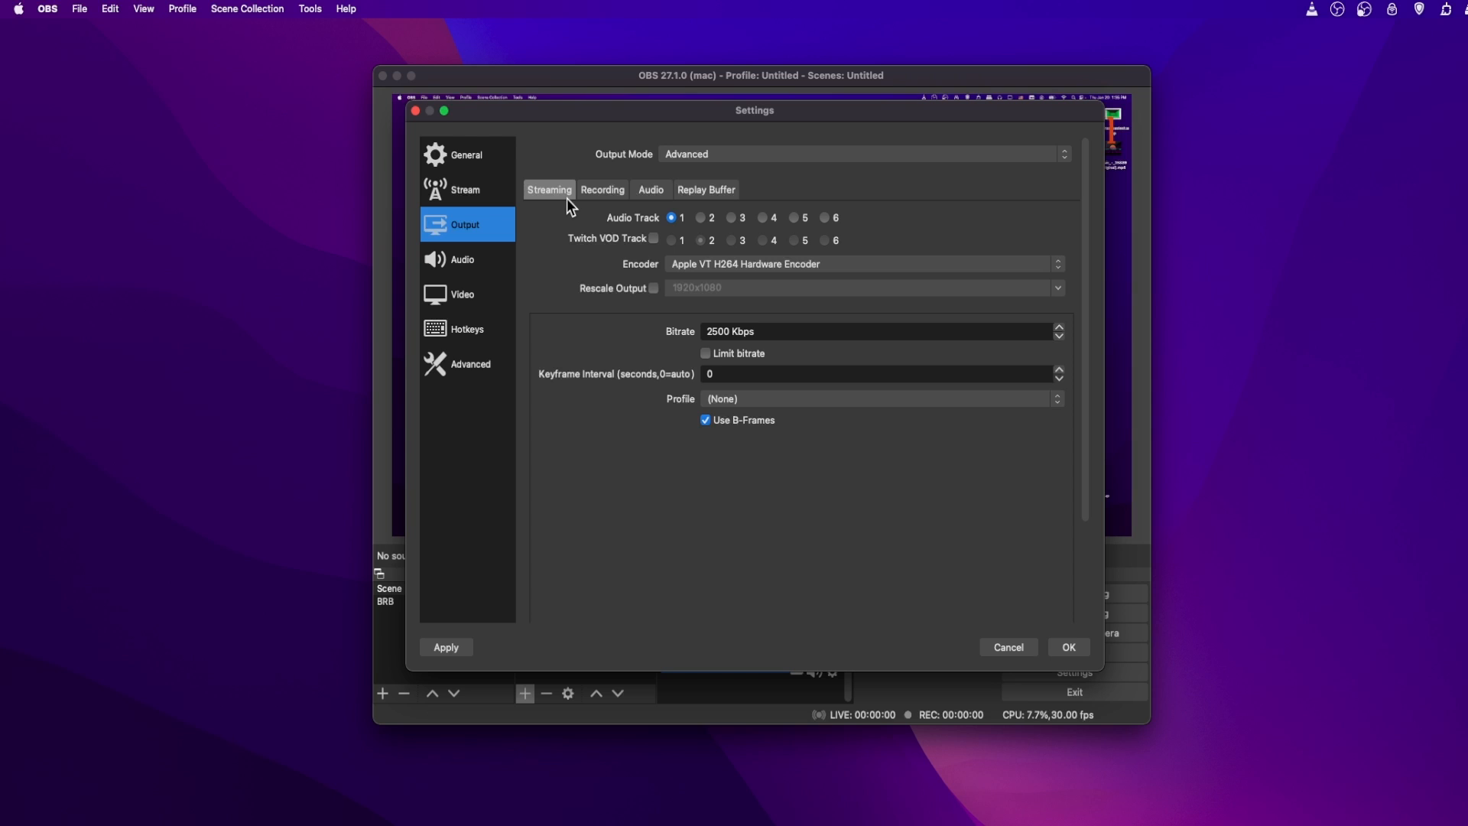
click(614, 193)
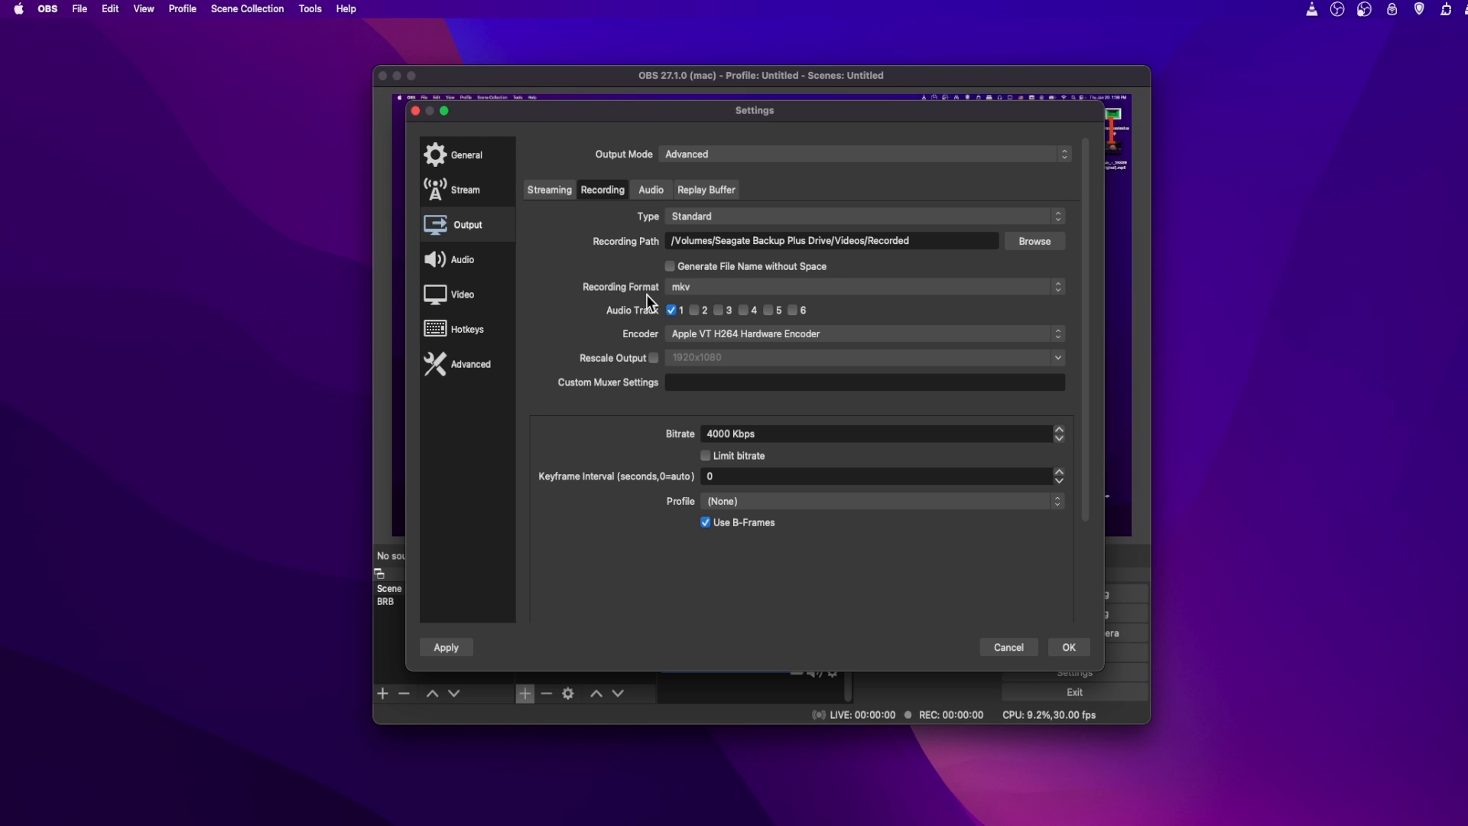
click(687, 294)
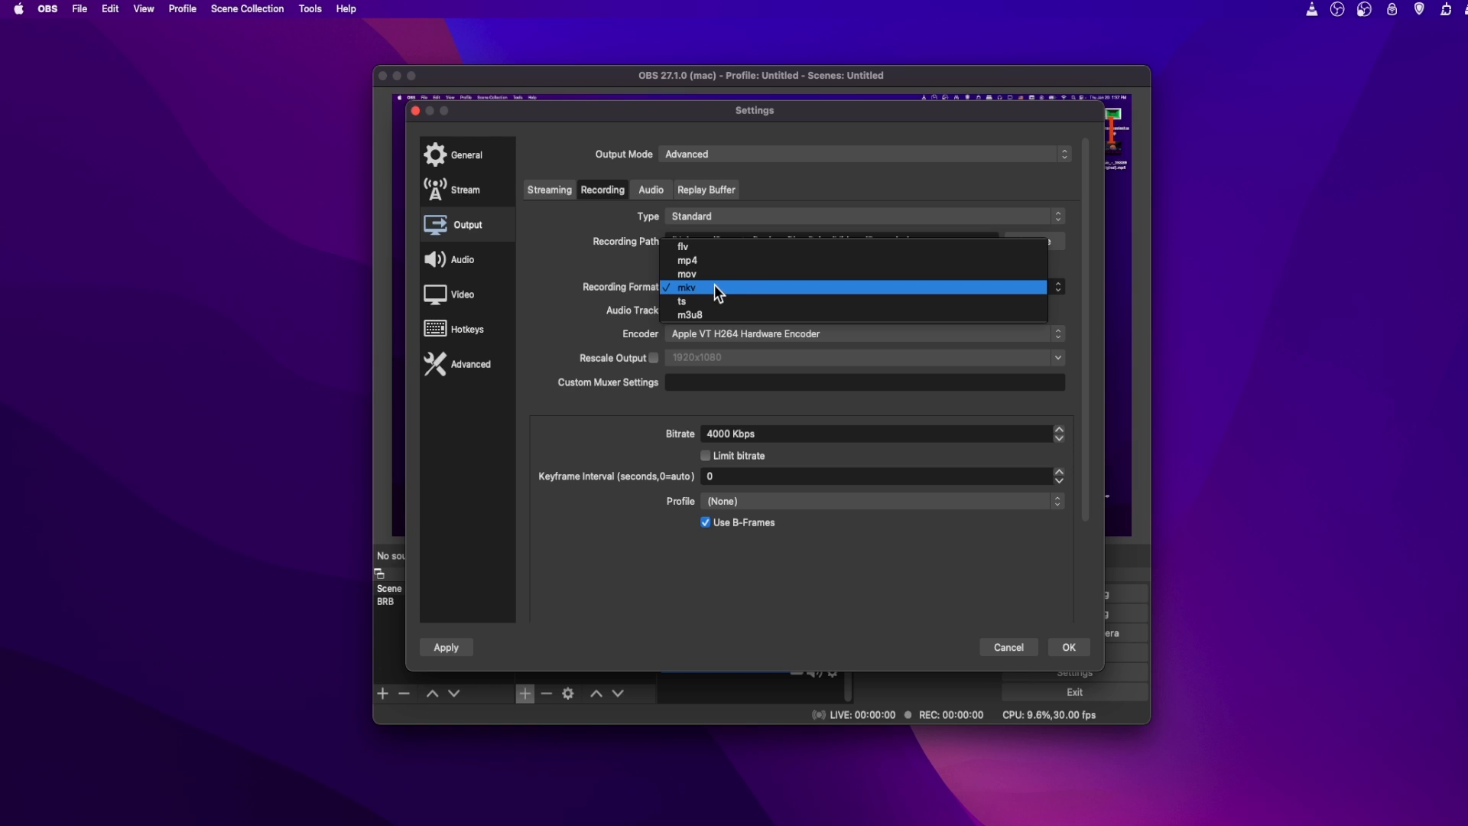
click(719, 262)
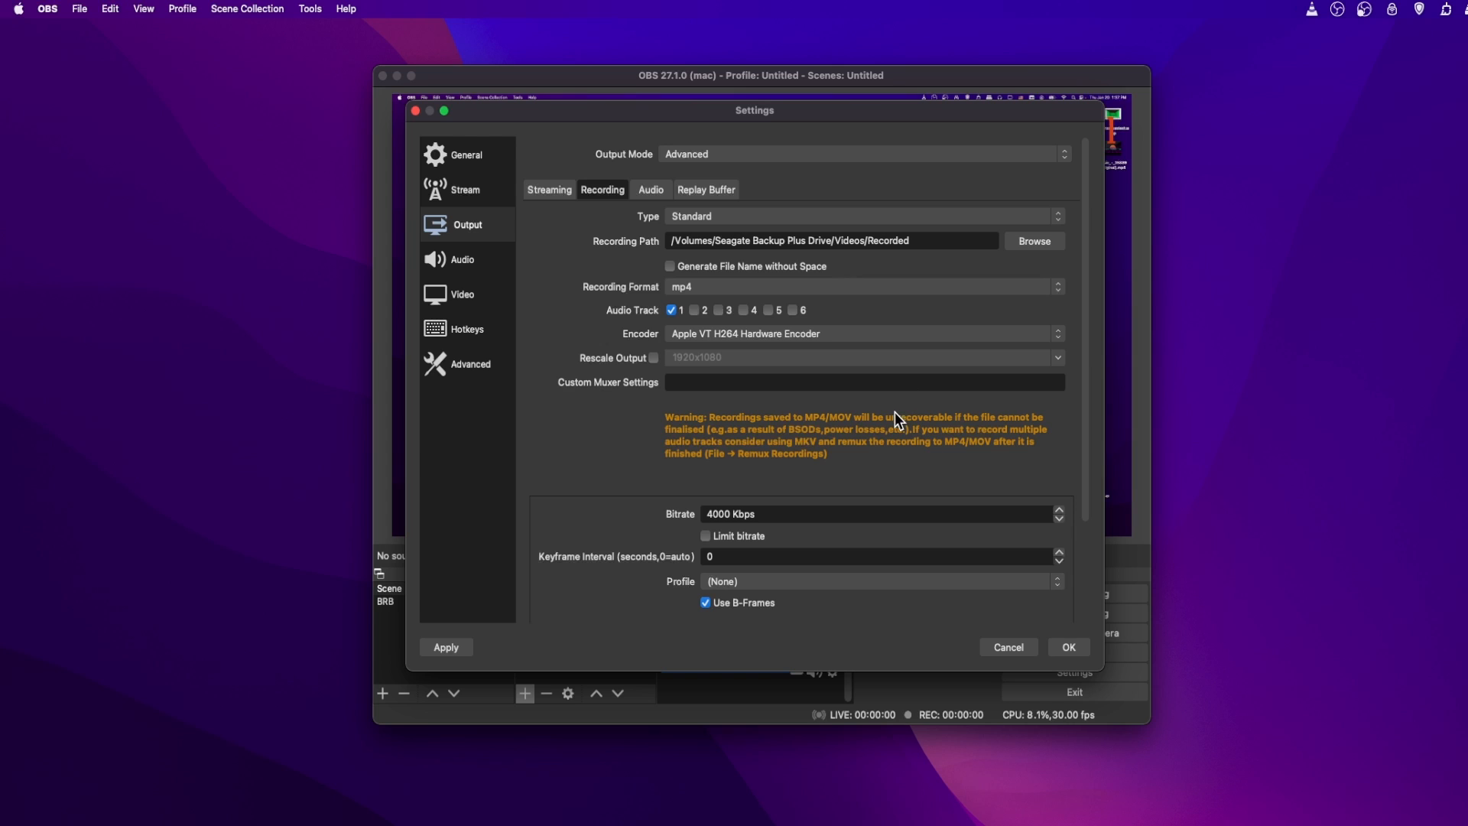
click(717, 288)
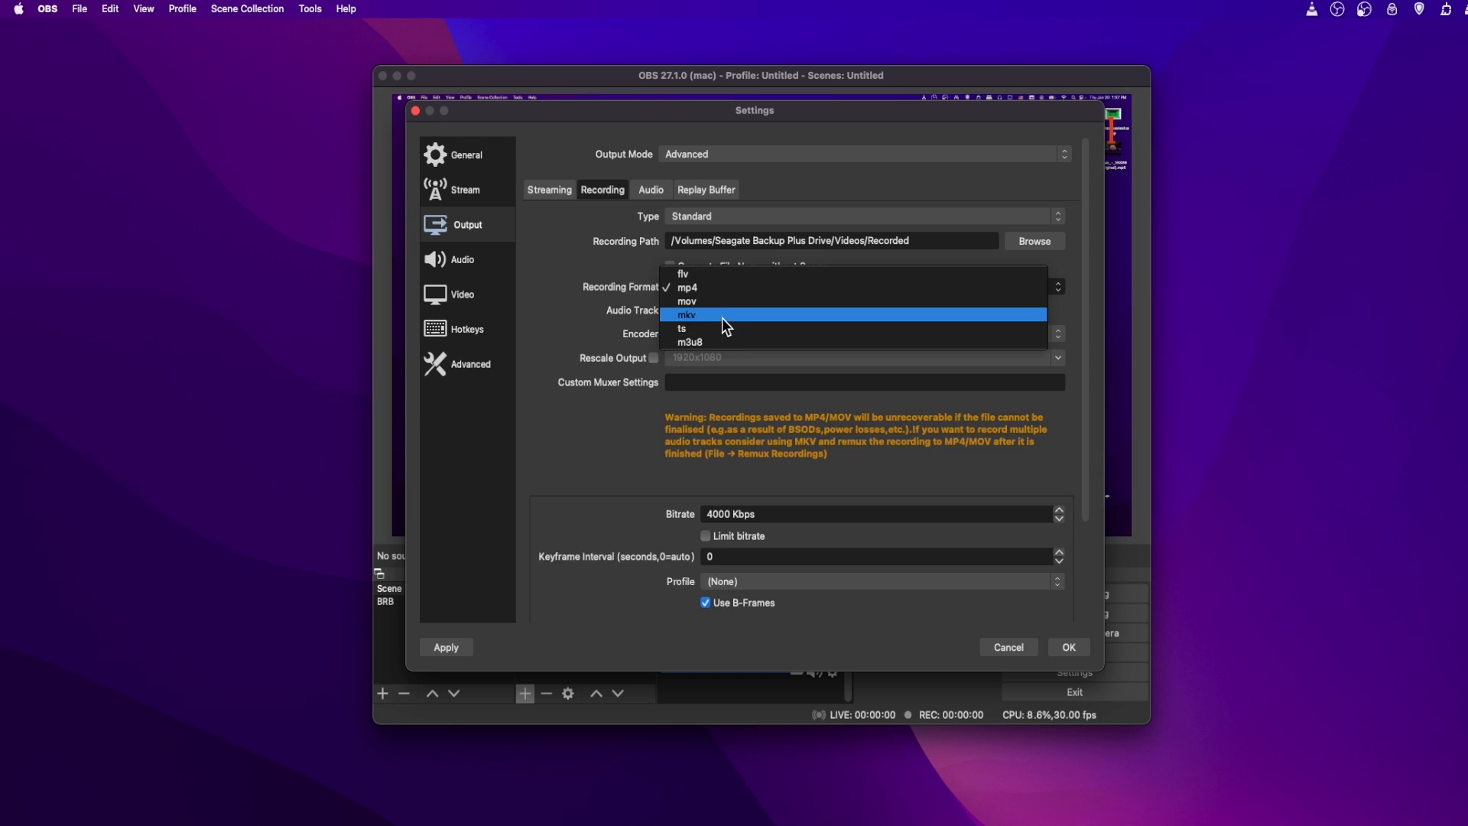
click(723, 316)
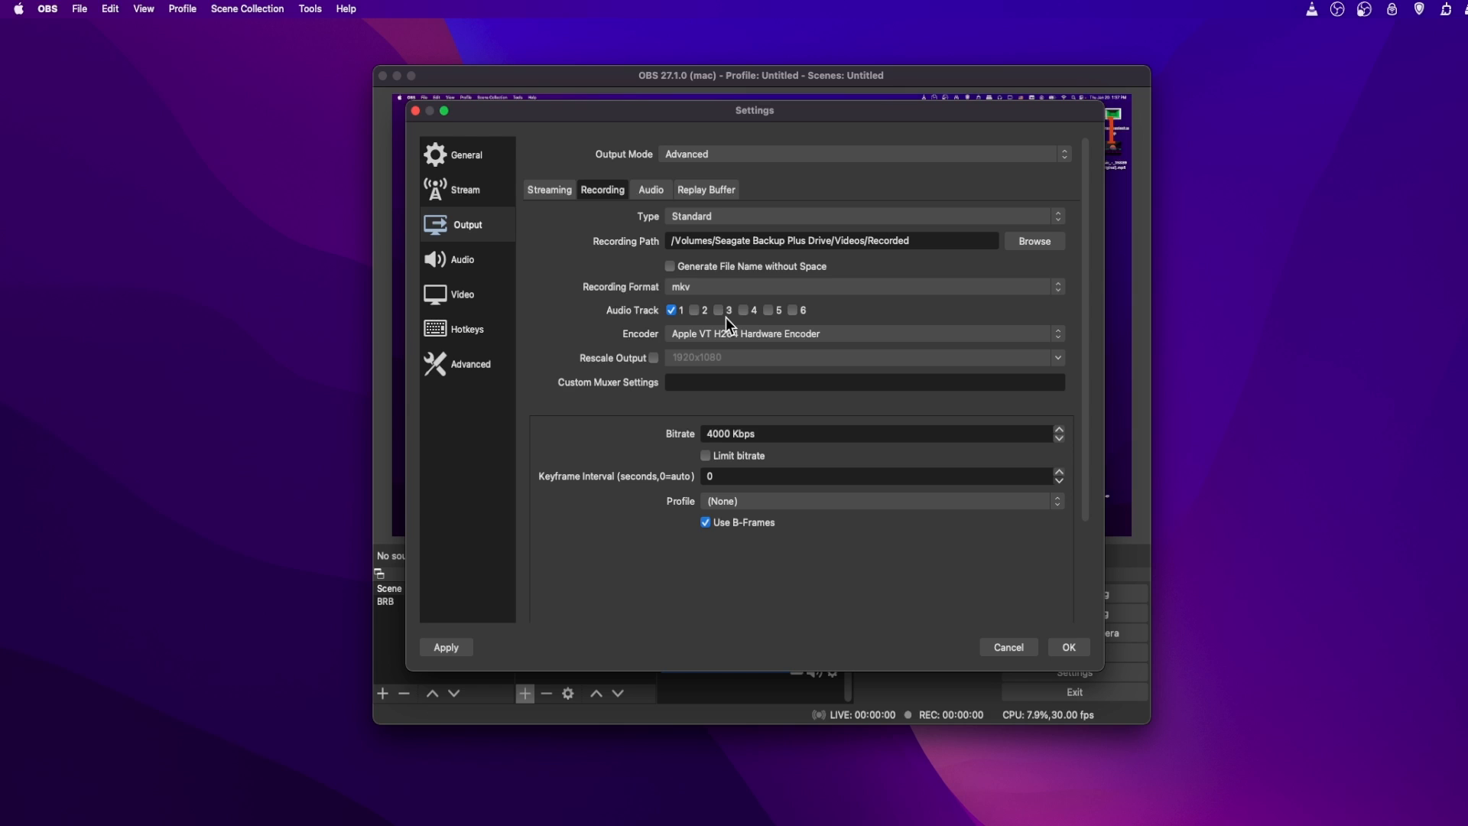
click(731, 287)
Examine the base canvas and output scaled resolutions in the video settings
drag(543, 113, 562, 75)
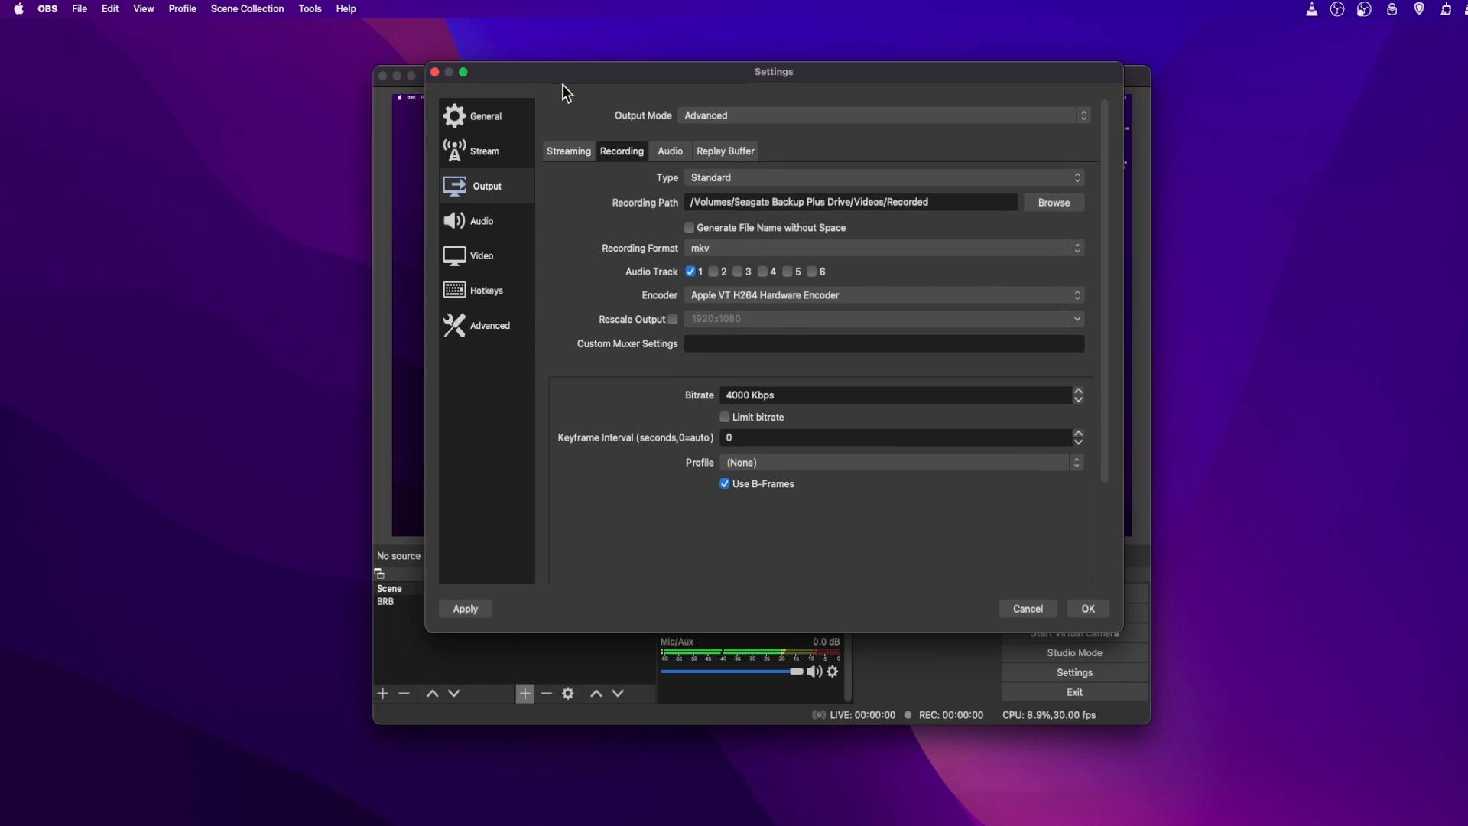
drag(745, 71, 718, 105)
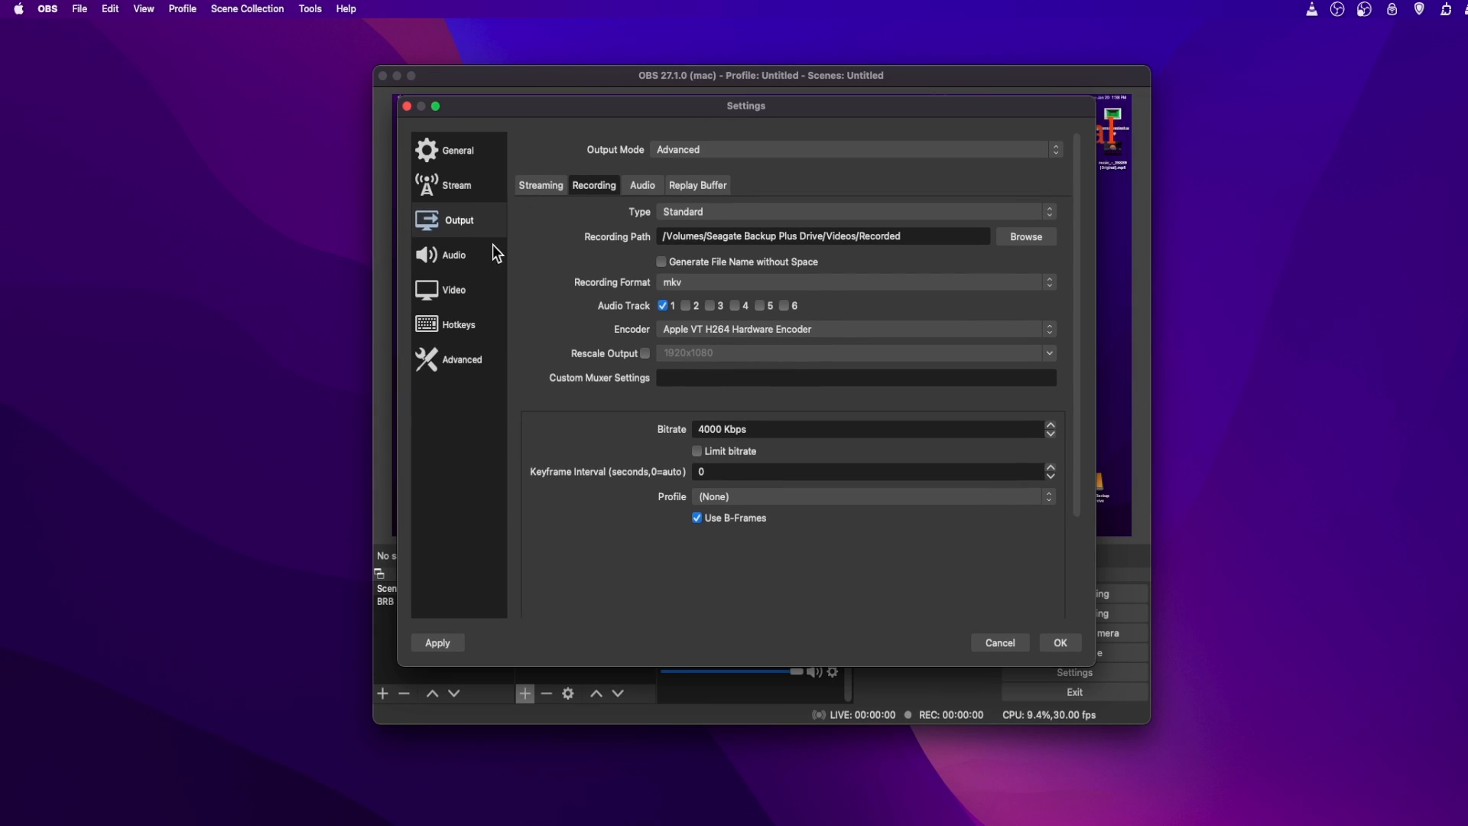
click(475, 296)
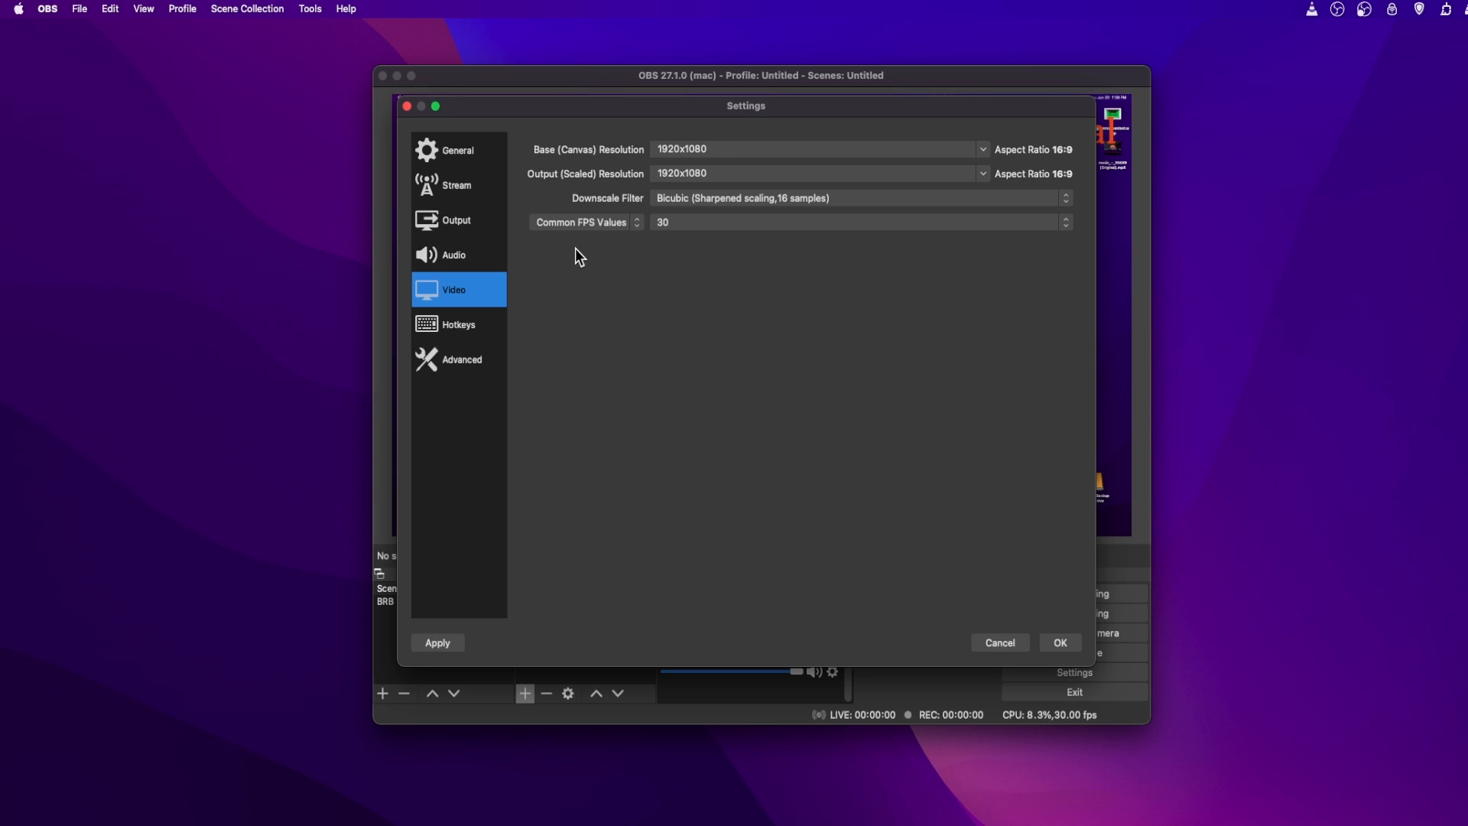
drag(764, 143, 603, 144)
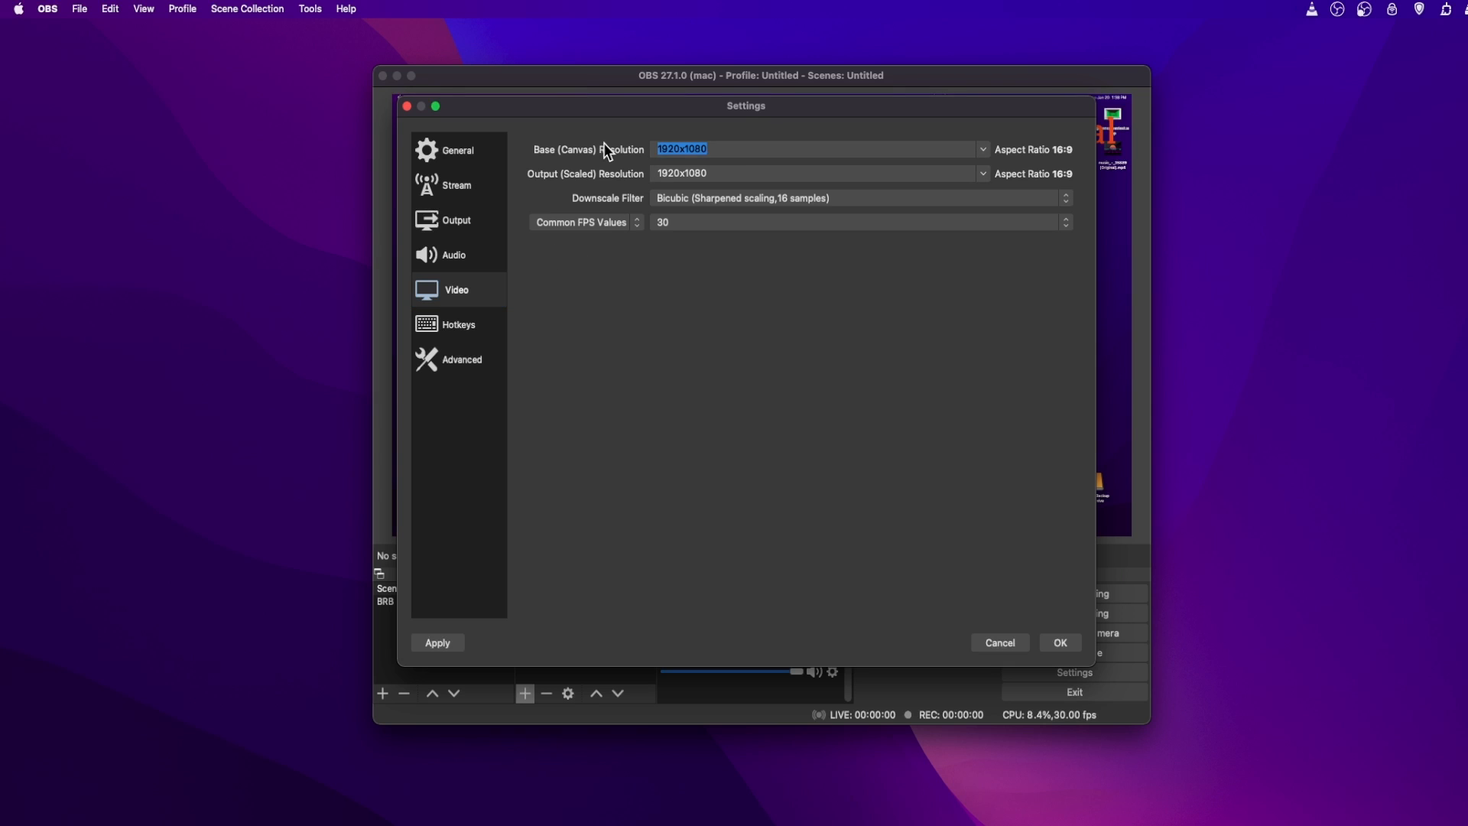
click(717, 144)
drag(710, 105, 789, 280)
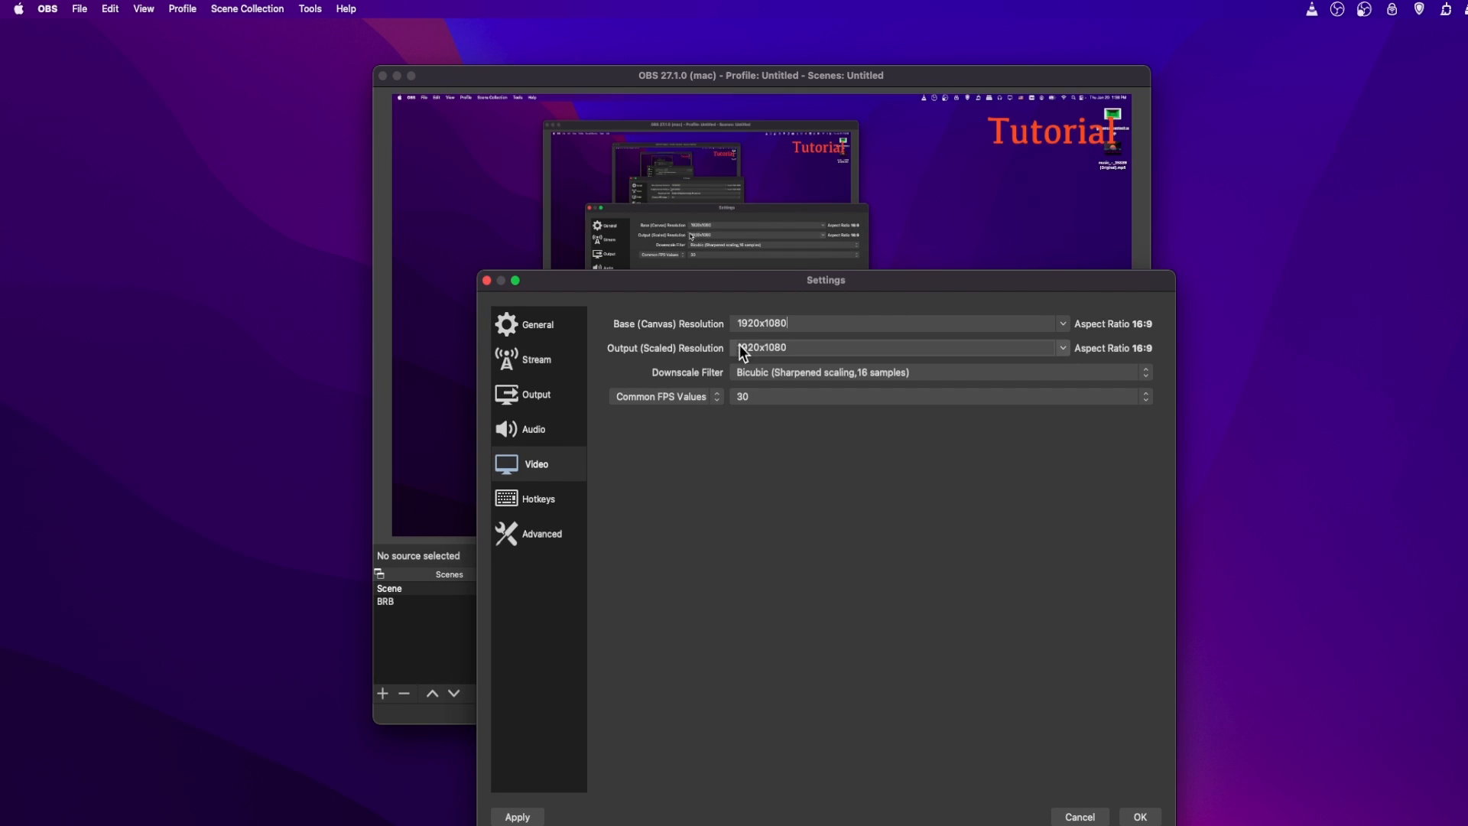
drag(795, 348, 719, 358)
Compare the streaming and recording output settings, including the Rescale Output option
click(526, 394)
click(621, 359)
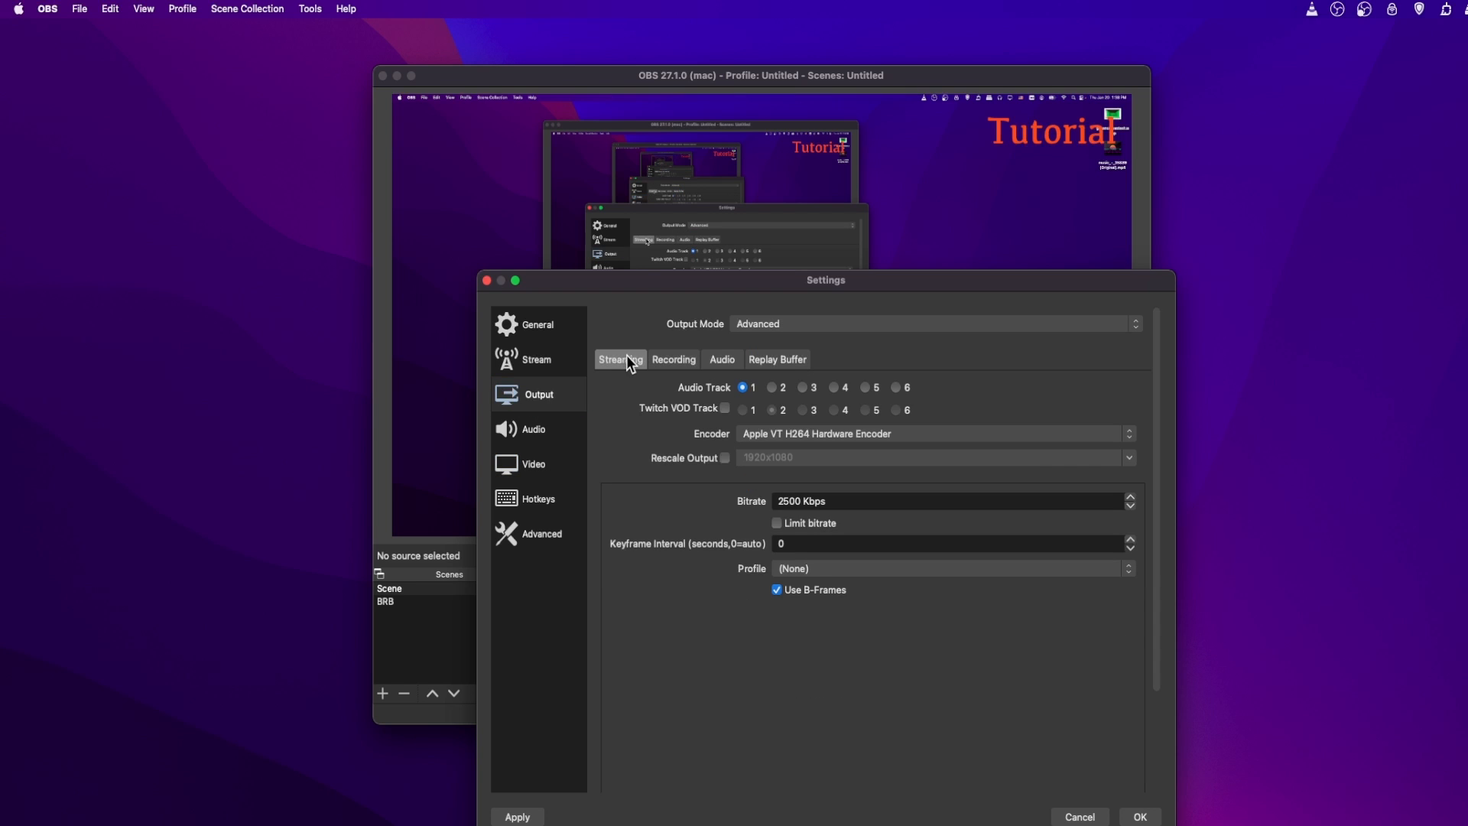
click(670, 360)
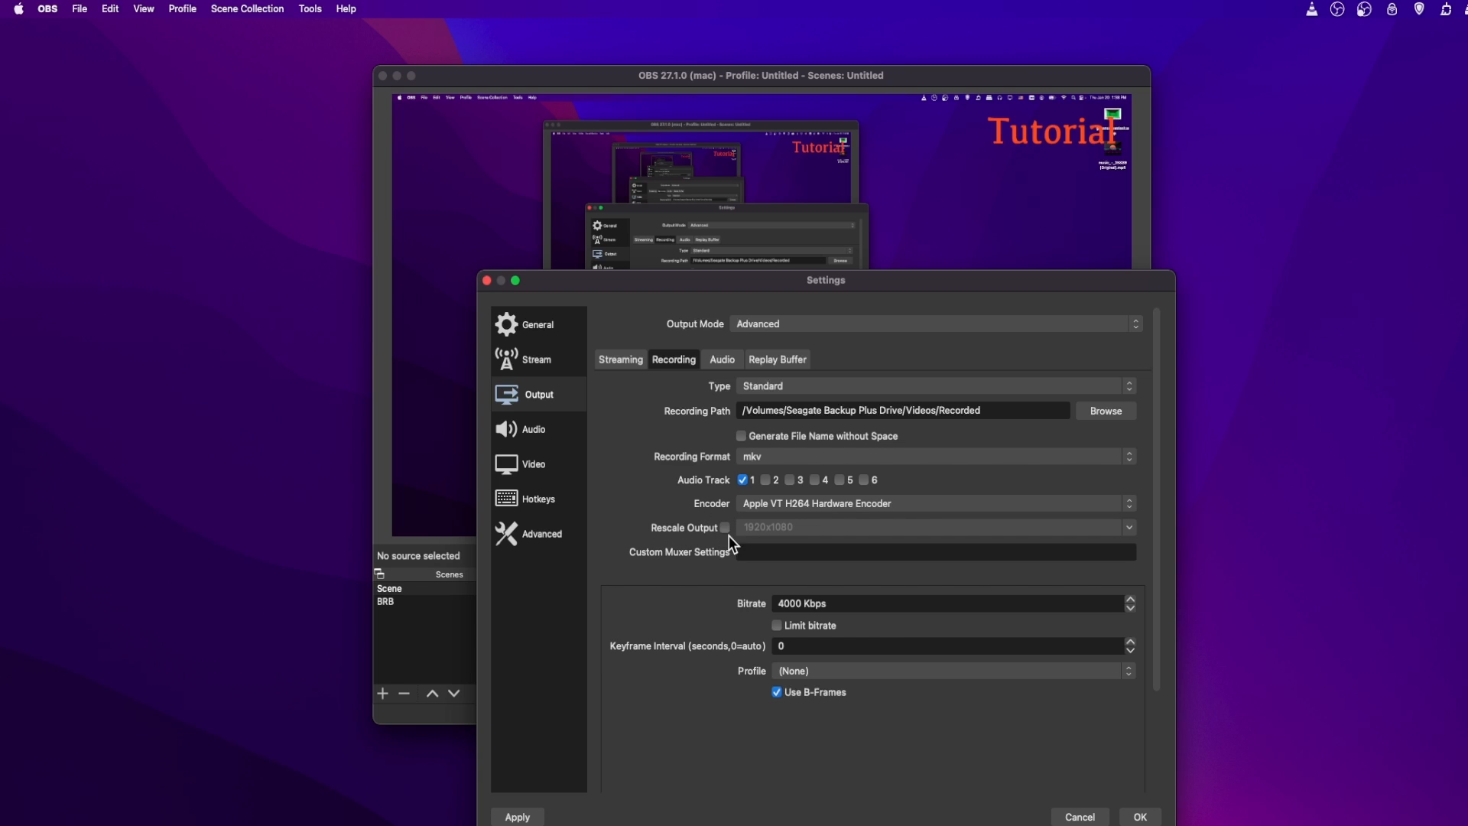
drag(694, 260, 602, 132)
Recheck the canvas and output resolutions in the video settings and review the common FPS values, keeping 30
click(534, 344)
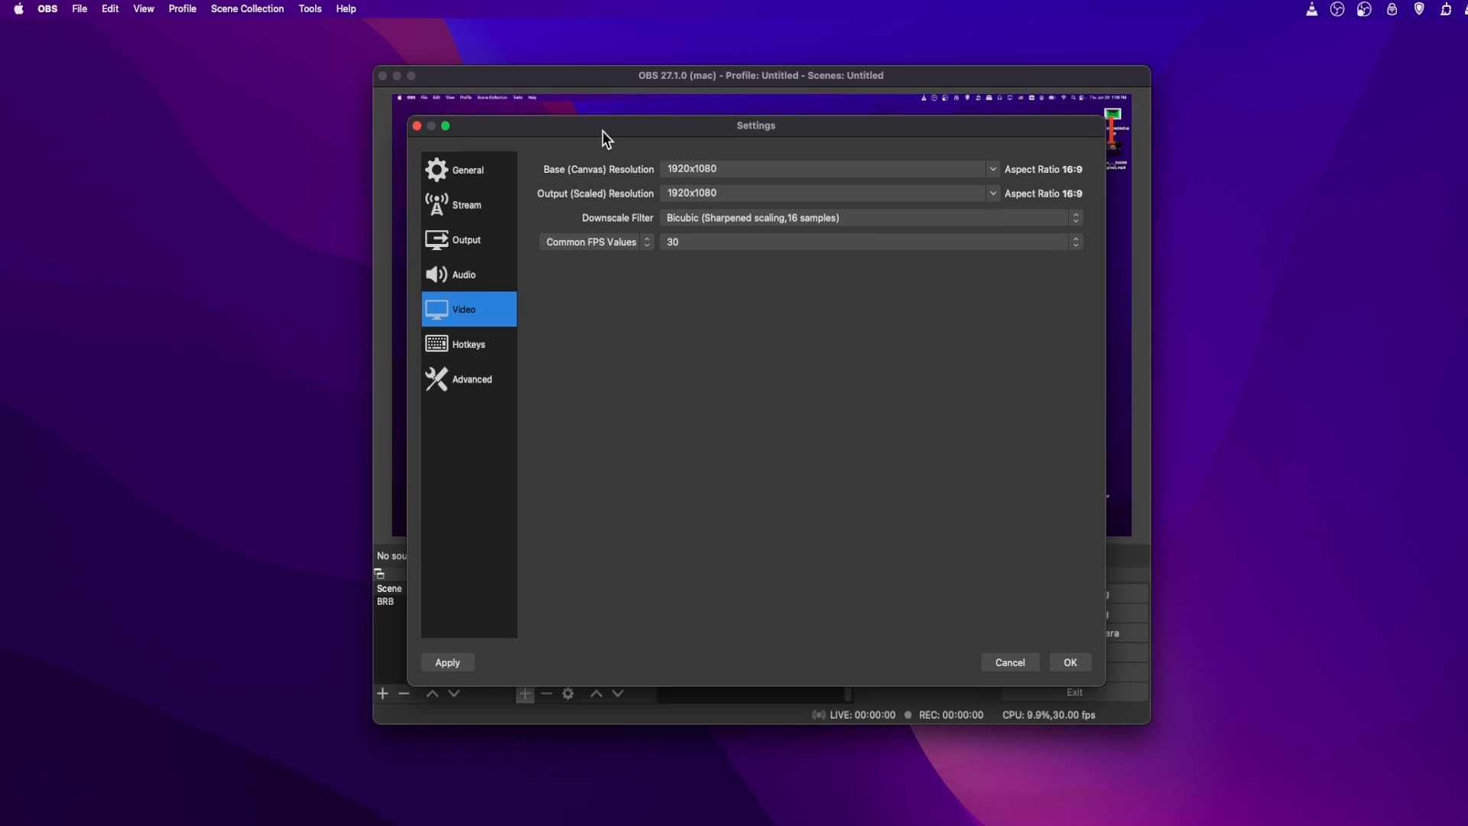
double_click(757, 168)
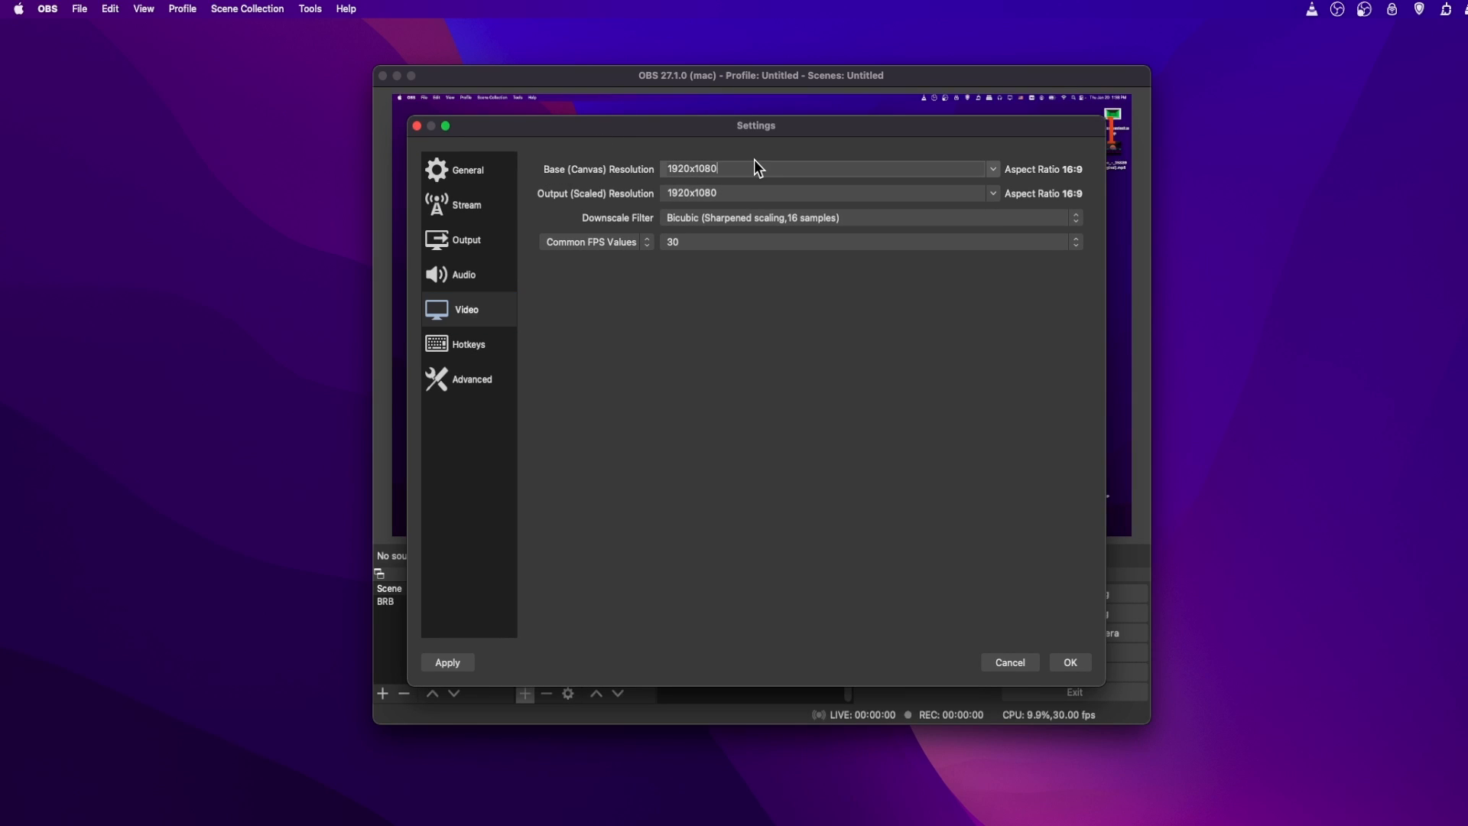
drag(790, 193, 636, 192)
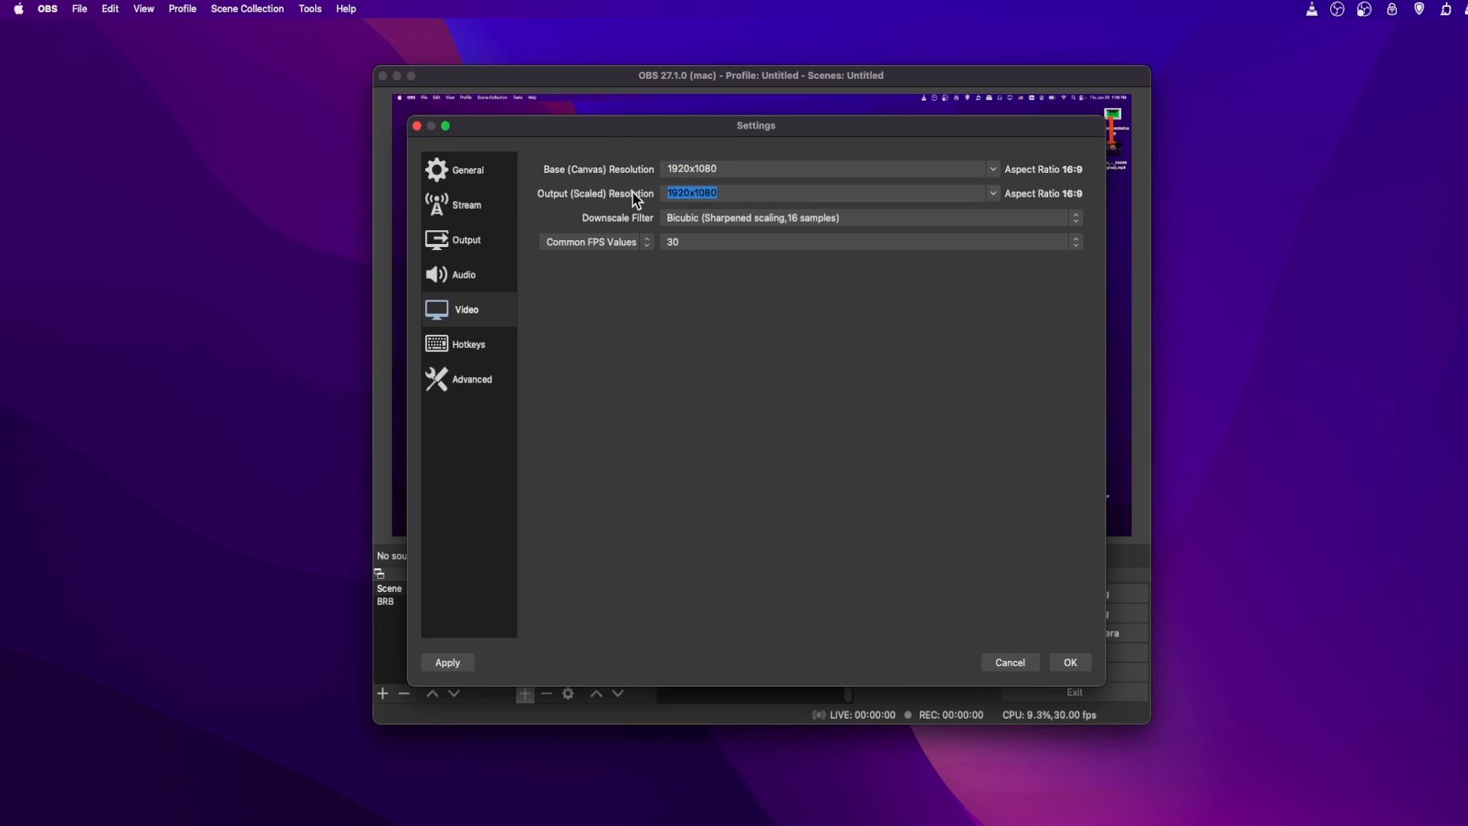
click(625, 260)
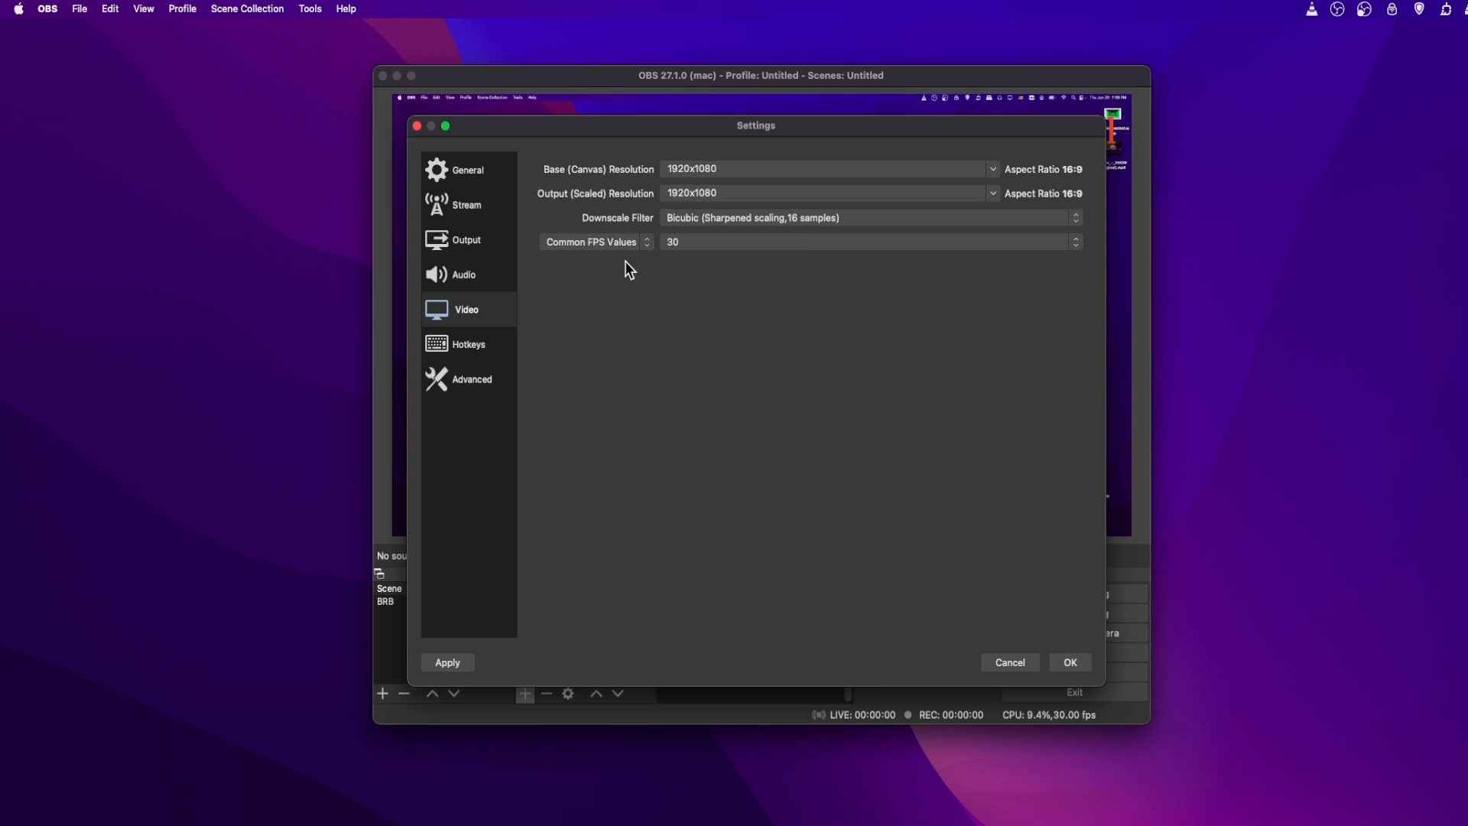
click(687, 247)
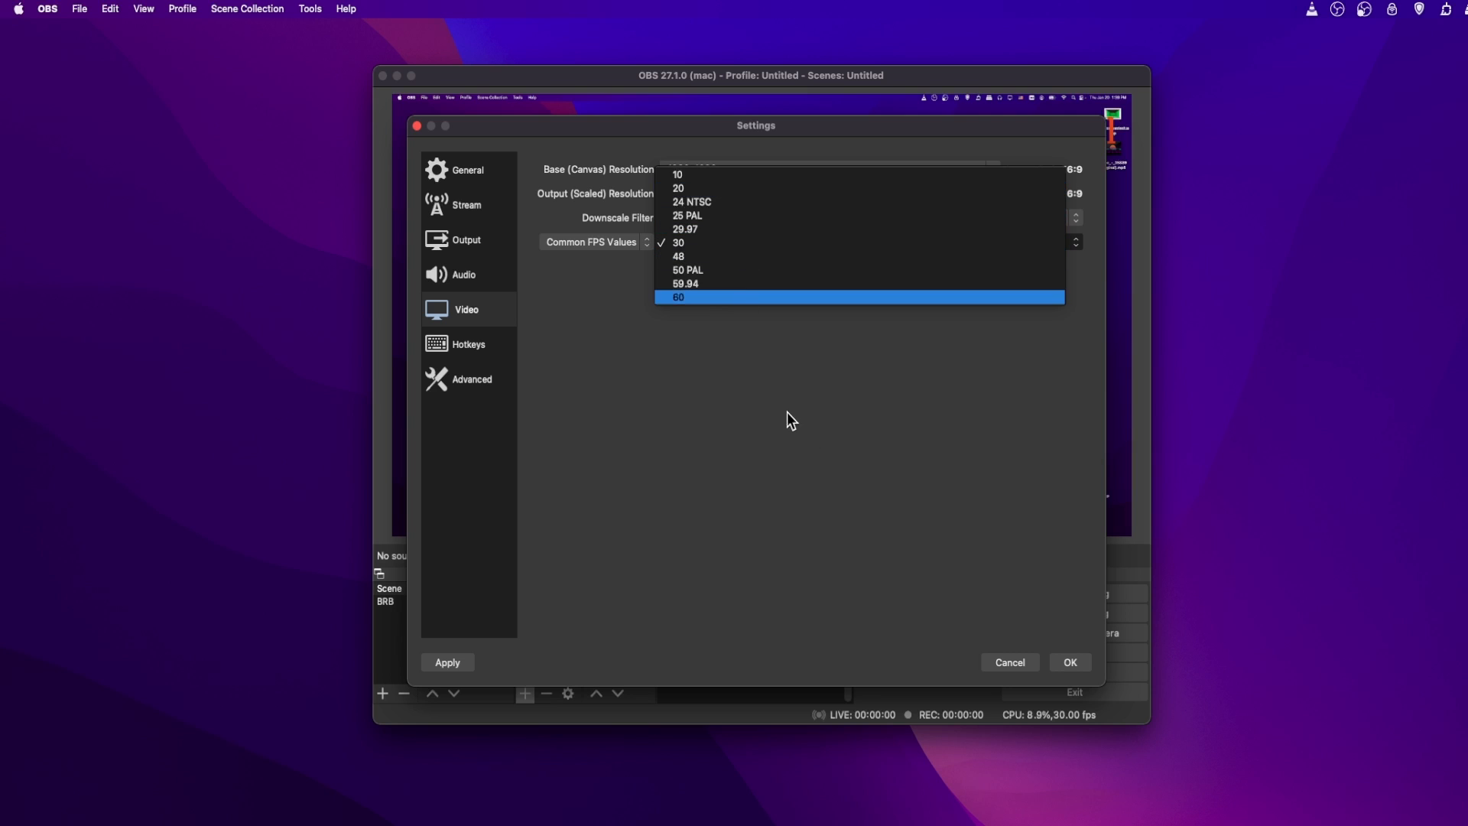
click(688, 242)
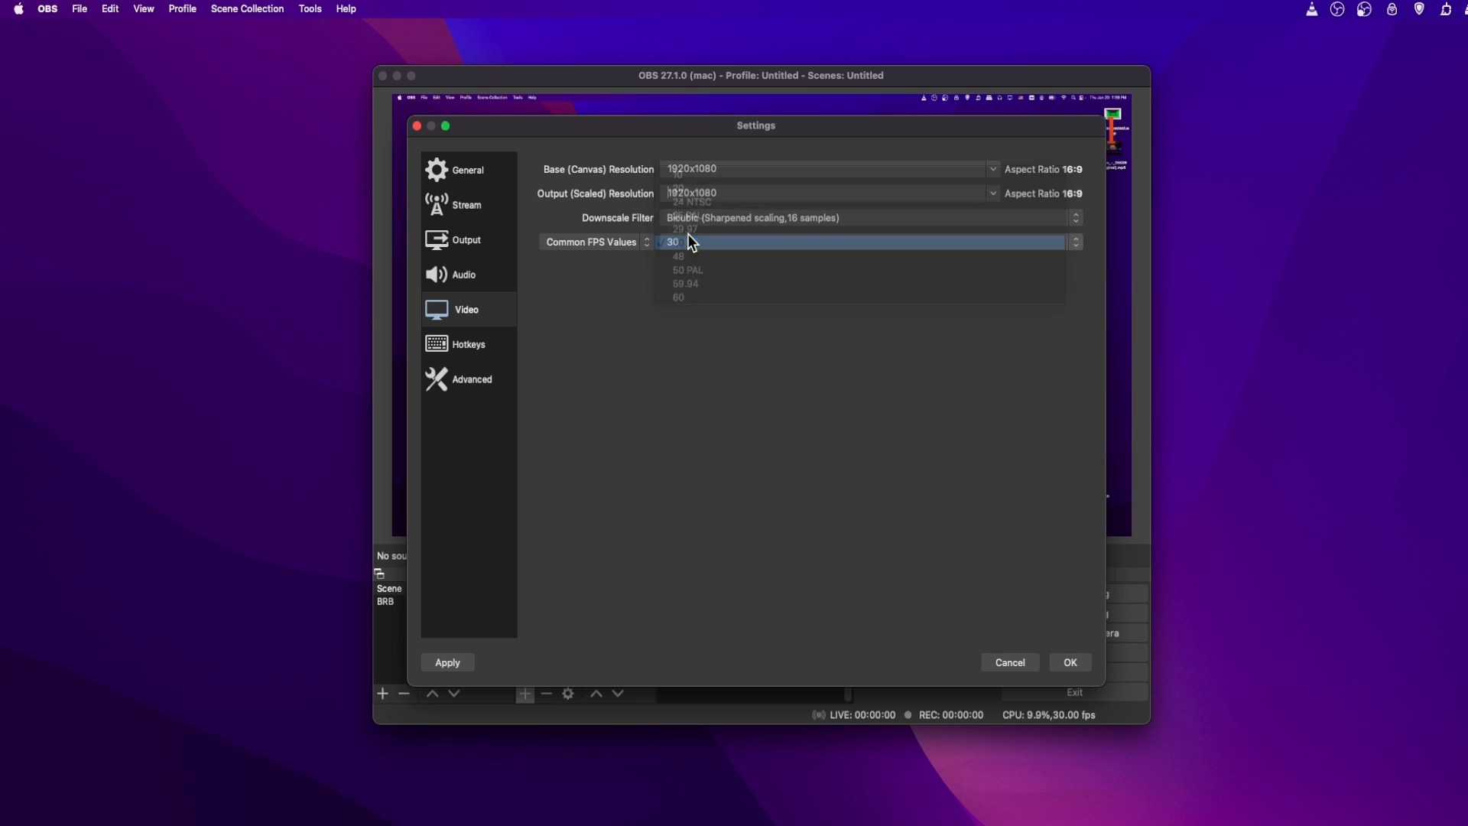
Return to the streaming output settings to examine the encoder and bitrate options
drag(678, 135, 681, 162)
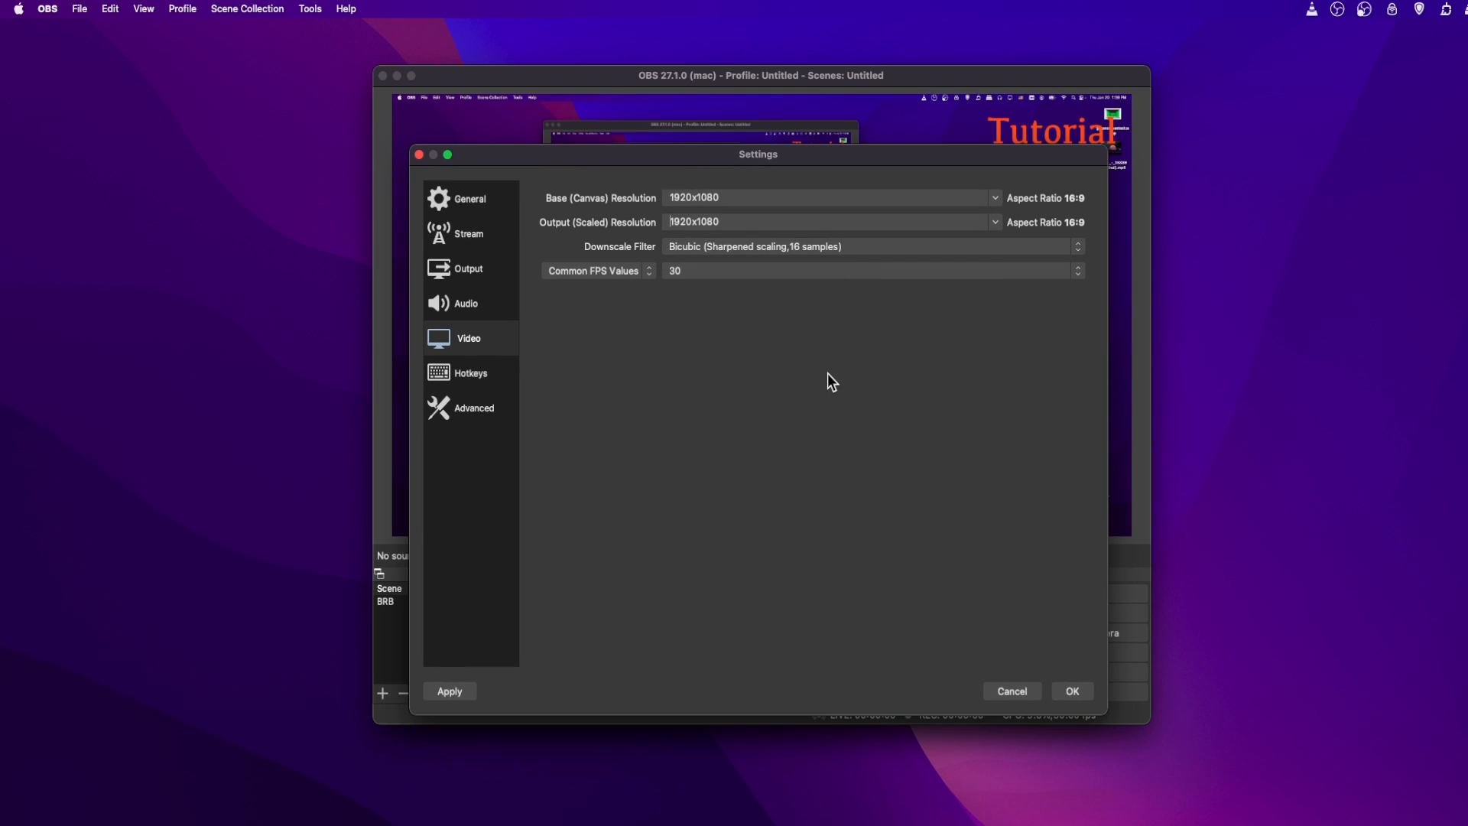
click(470, 274)
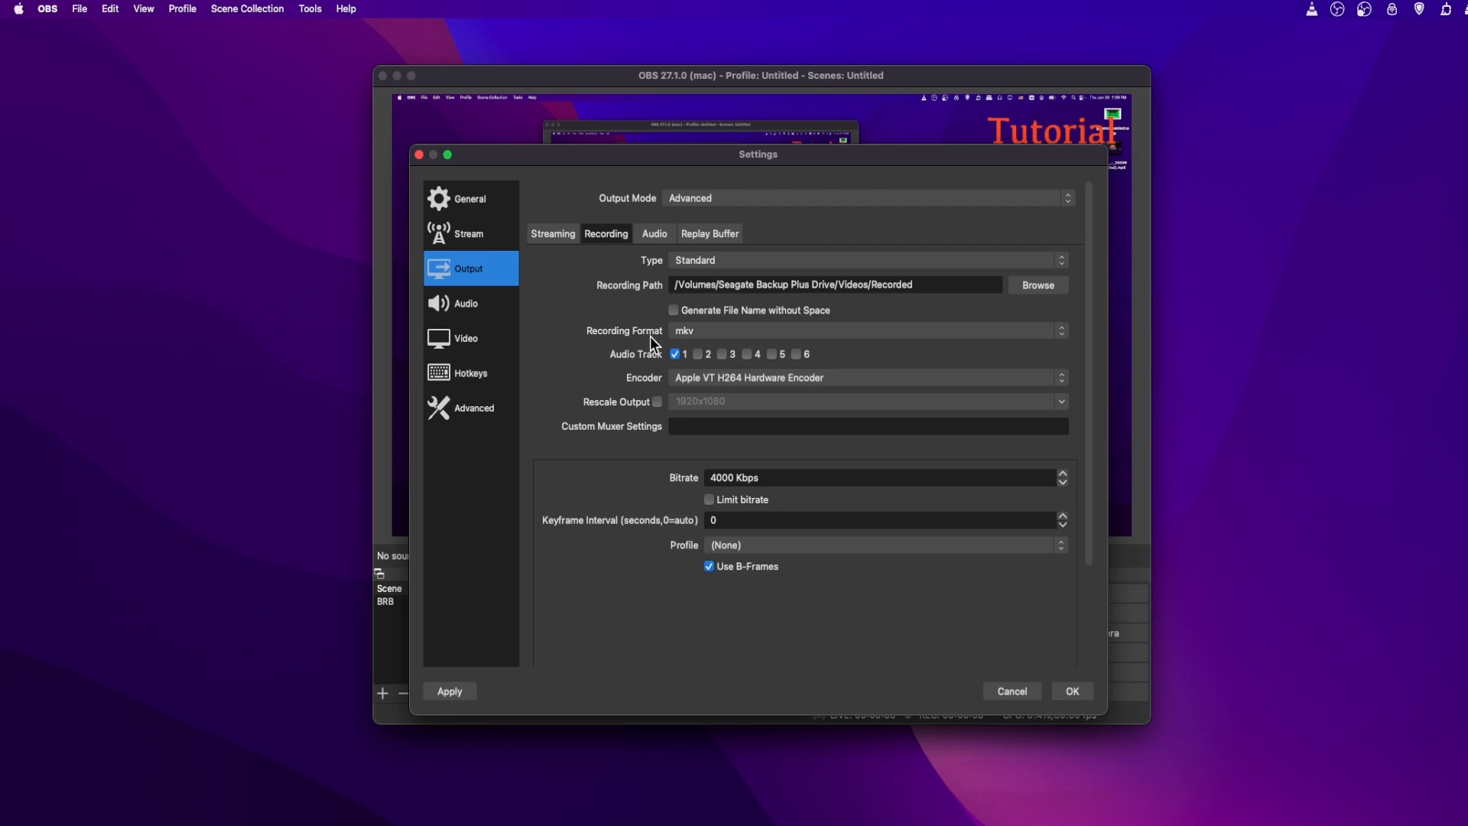
click(553, 234)
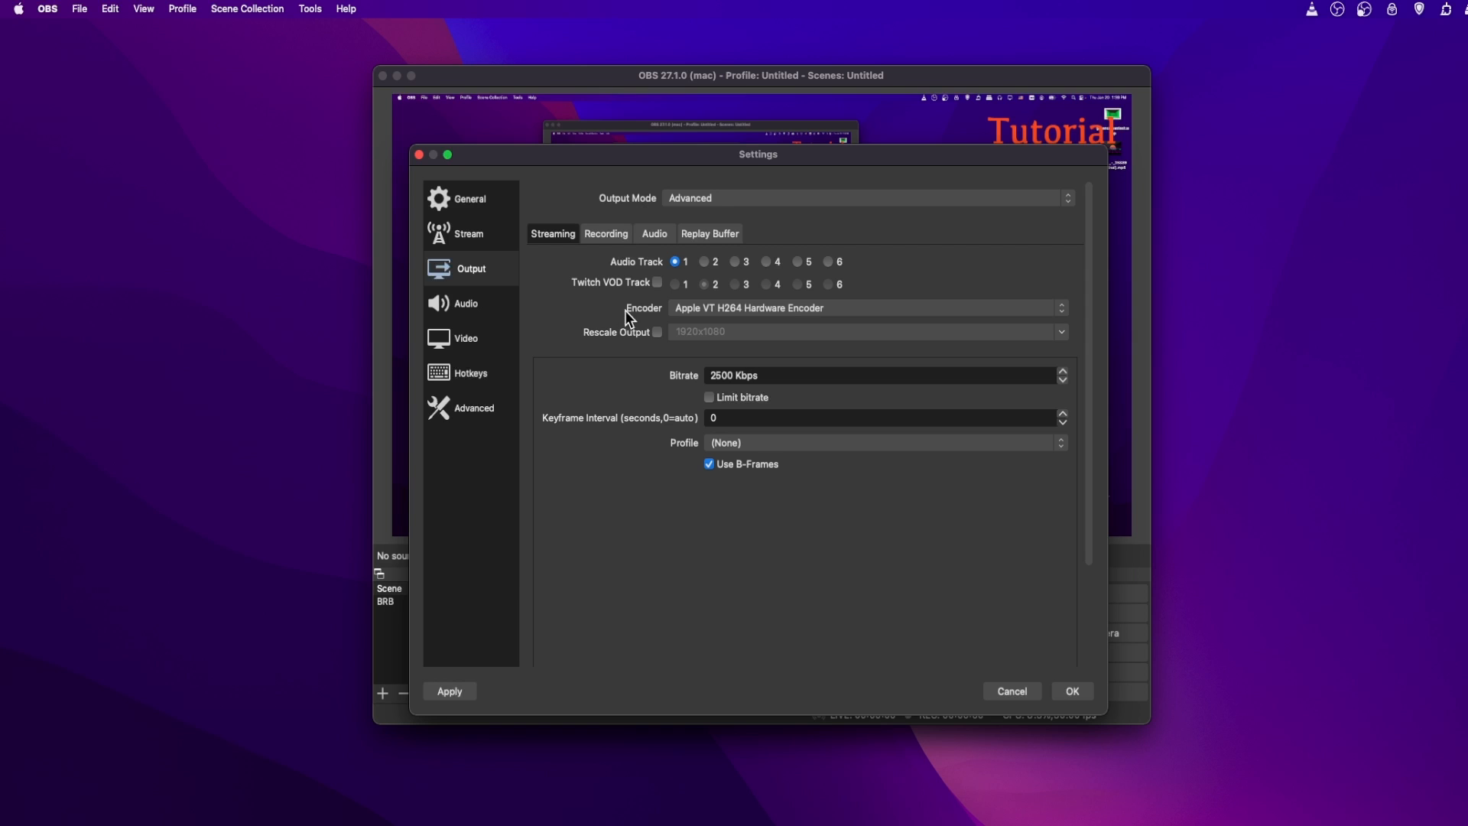
Examine the recording output's encoder options and bitrate, keeping Apple VT H264 Hardware Encoder
click(604, 234)
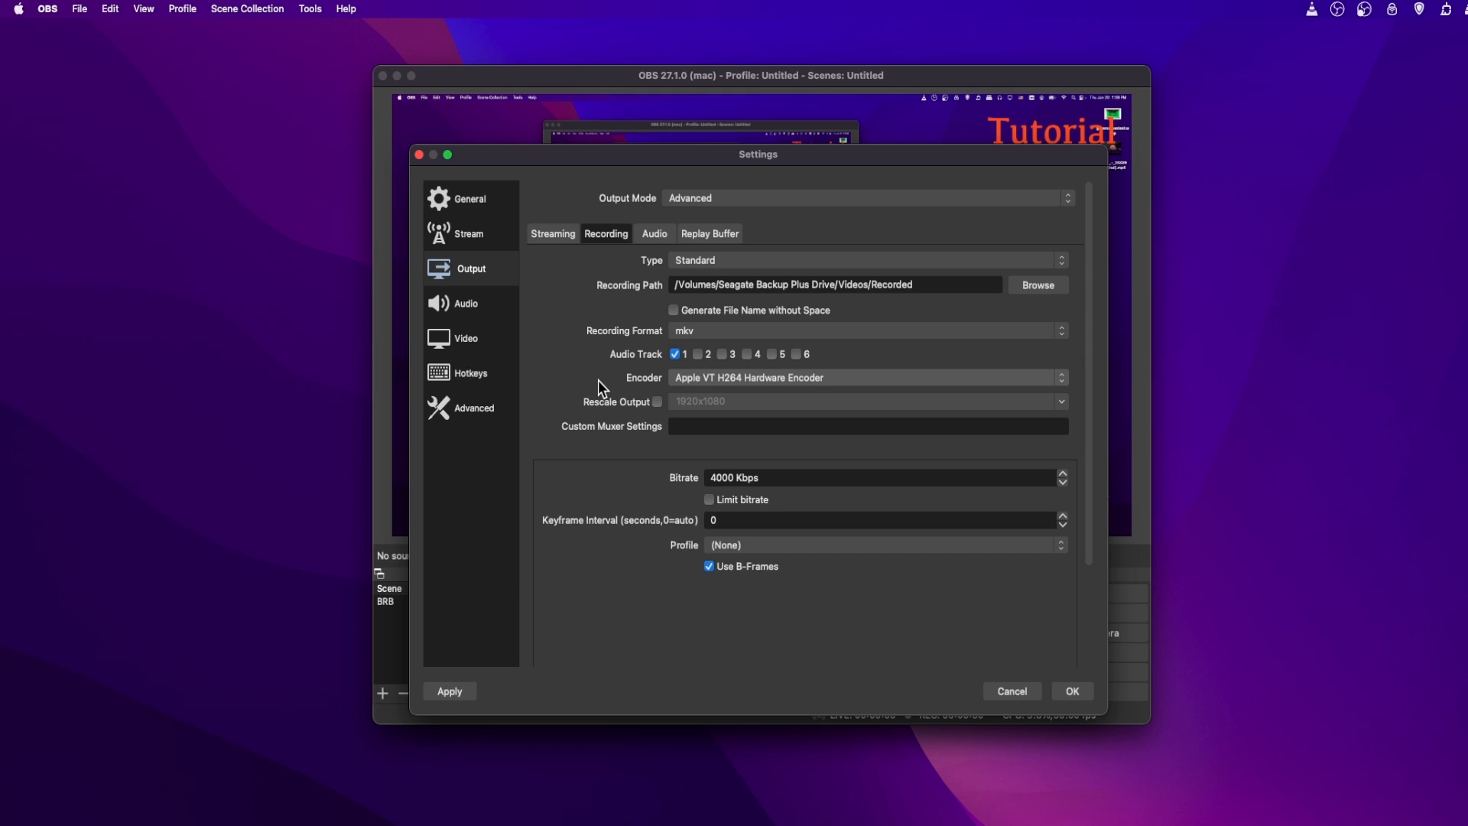
click(685, 386)
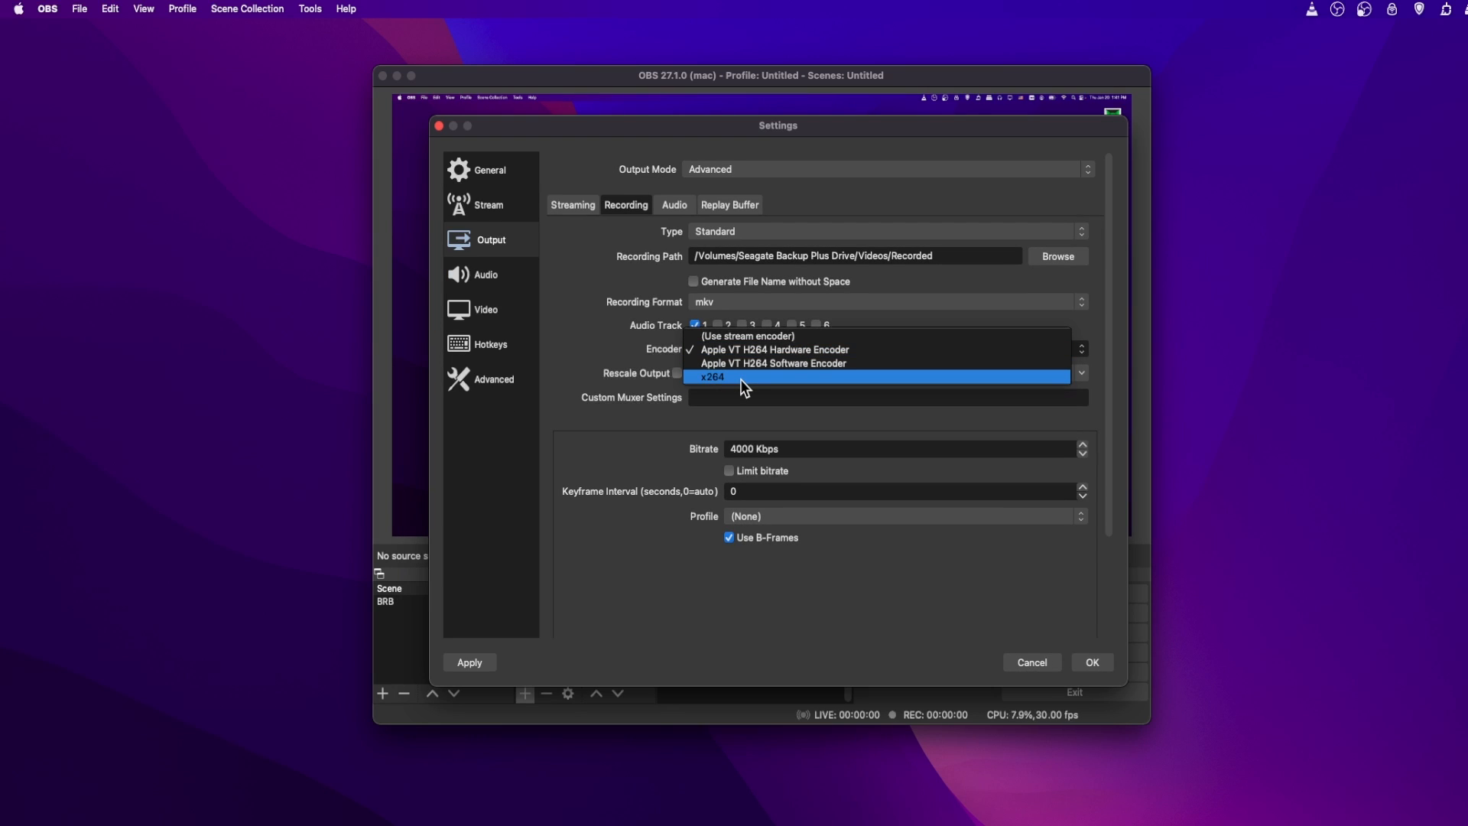
click(728, 336)
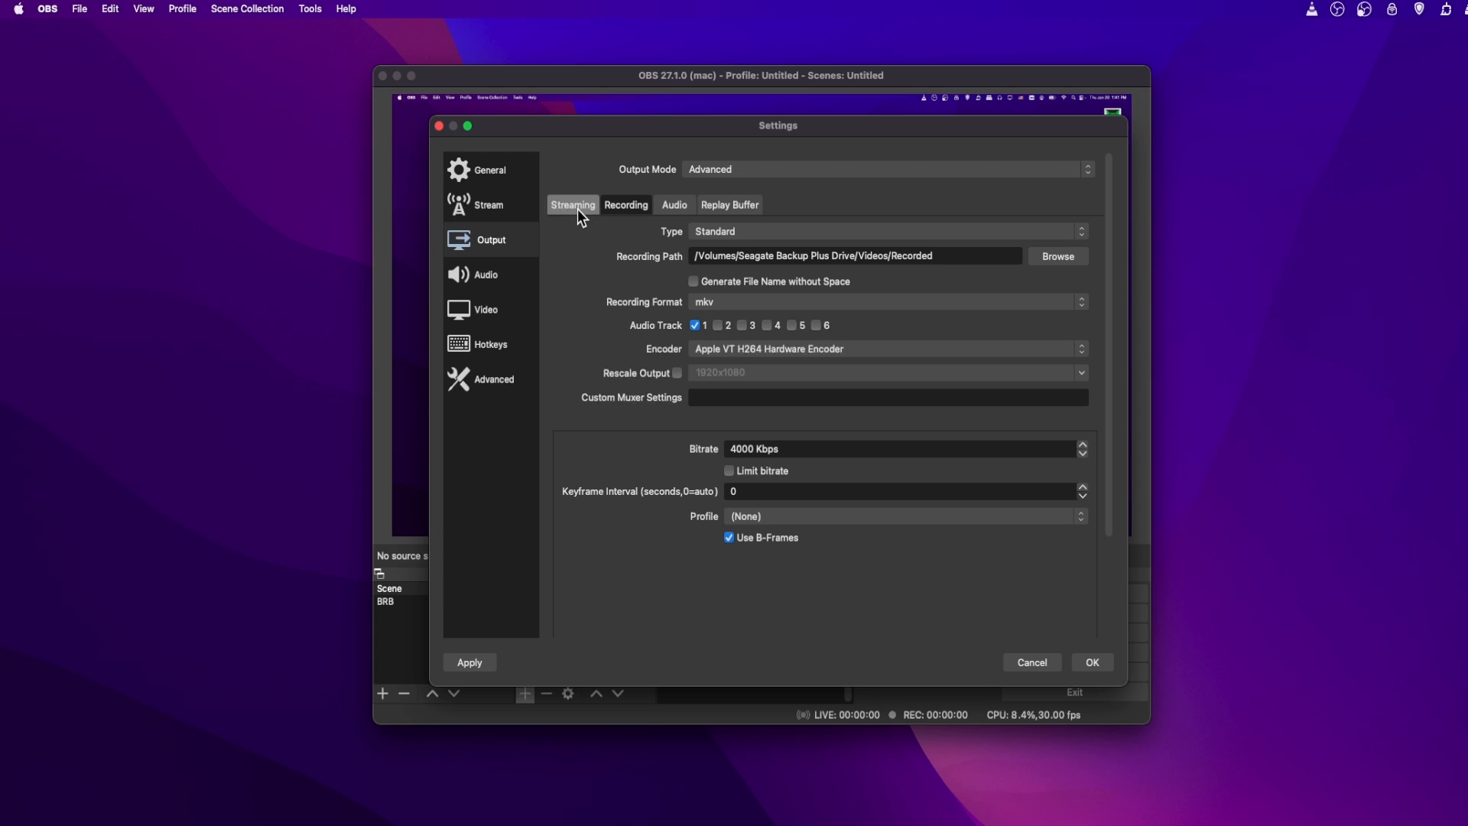
drag(803, 449, 719, 447)
click(673, 476)
click(907, 443)
Set the streaming output bitrate to 6000 Kbps
click(572, 205)
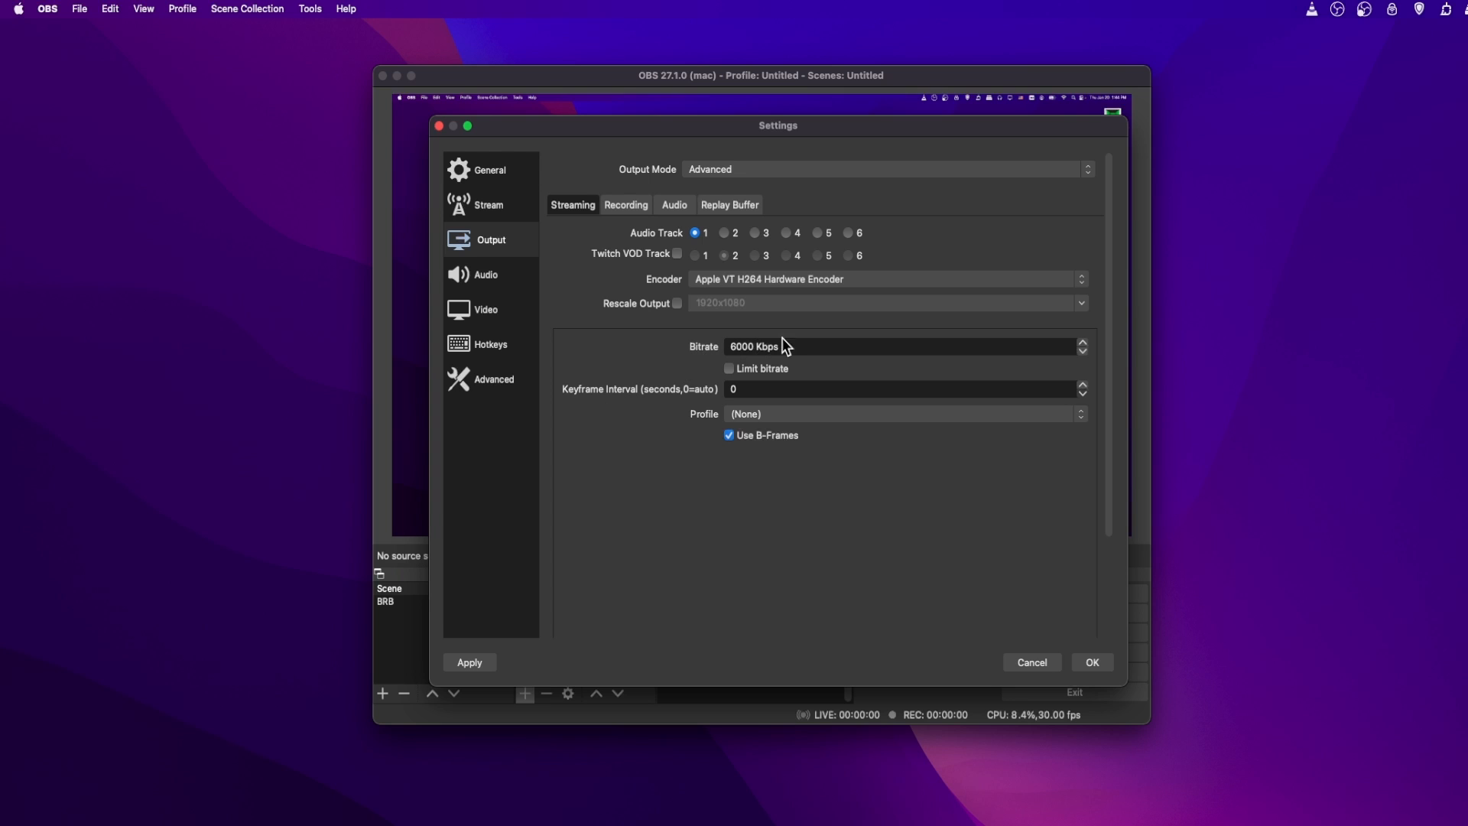
drag(809, 341, 726, 353)
click(674, 356)
drag(784, 345, 702, 350)
click(696, 362)
Enable audio track 2 for the recording output, compare it with the streaming audio track, and save the settings
click(613, 208)
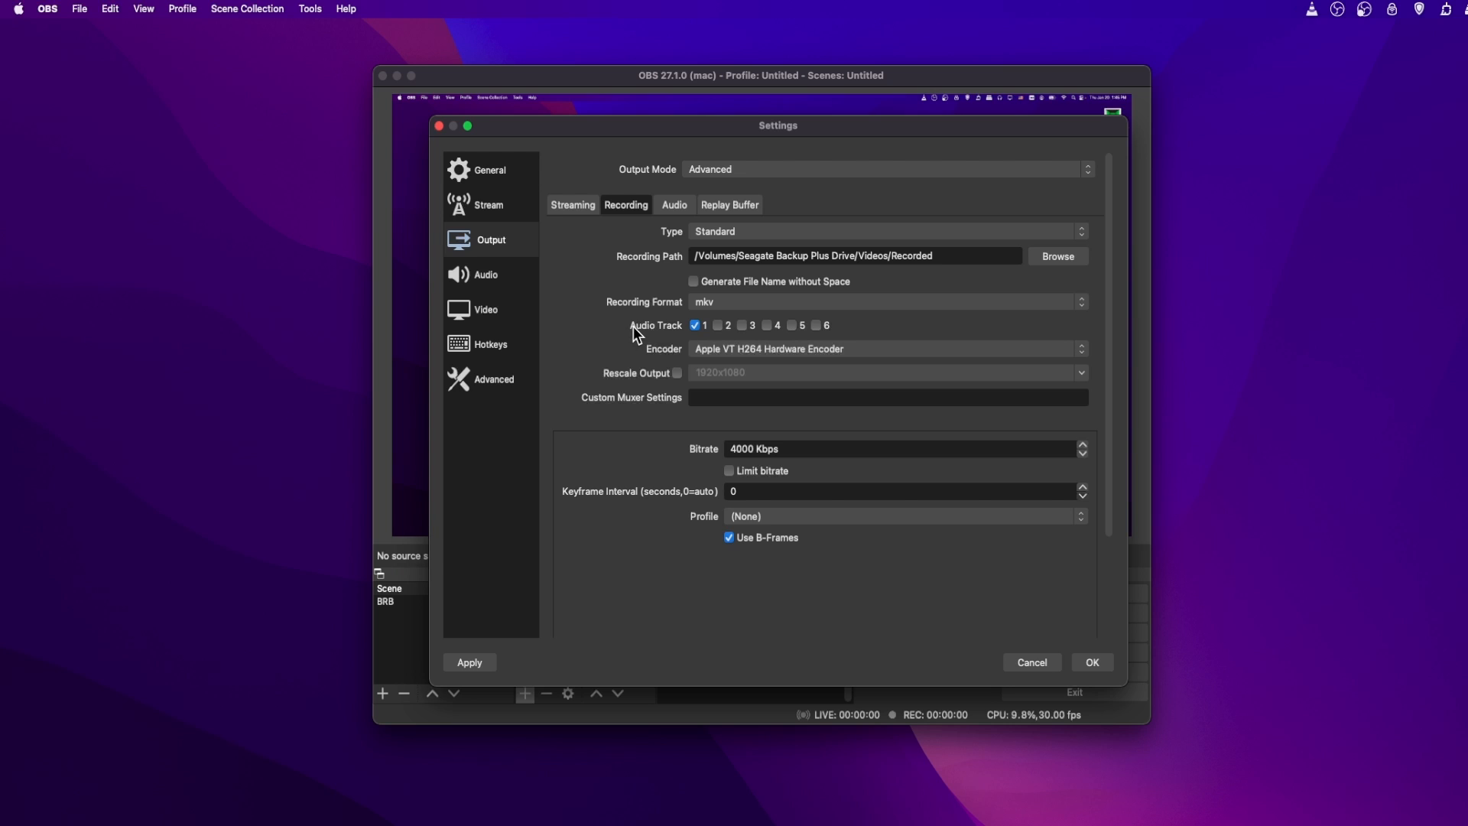
click(719, 327)
click(742, 326)
click(578, 206)
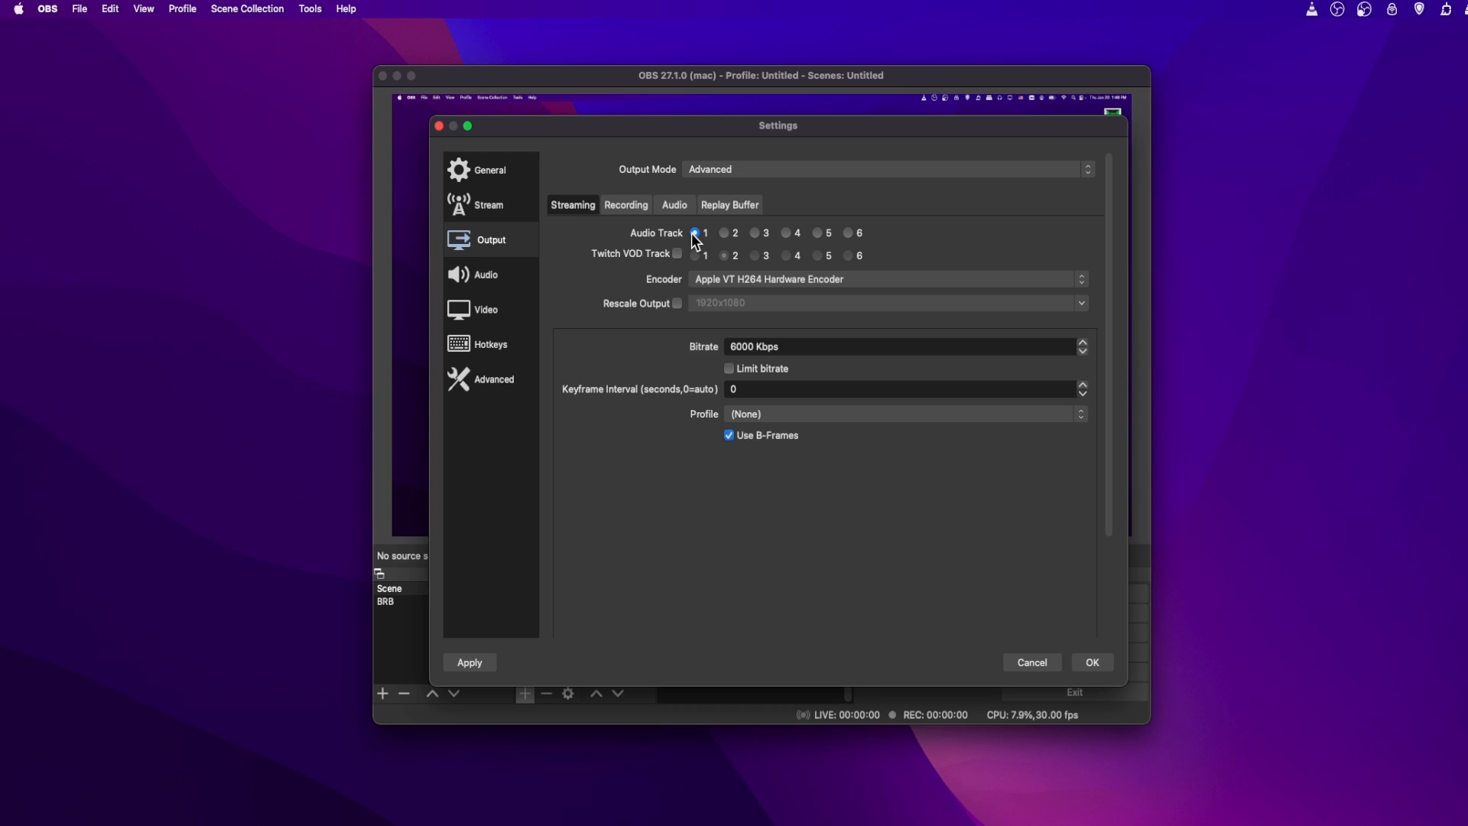
click(607, 207)
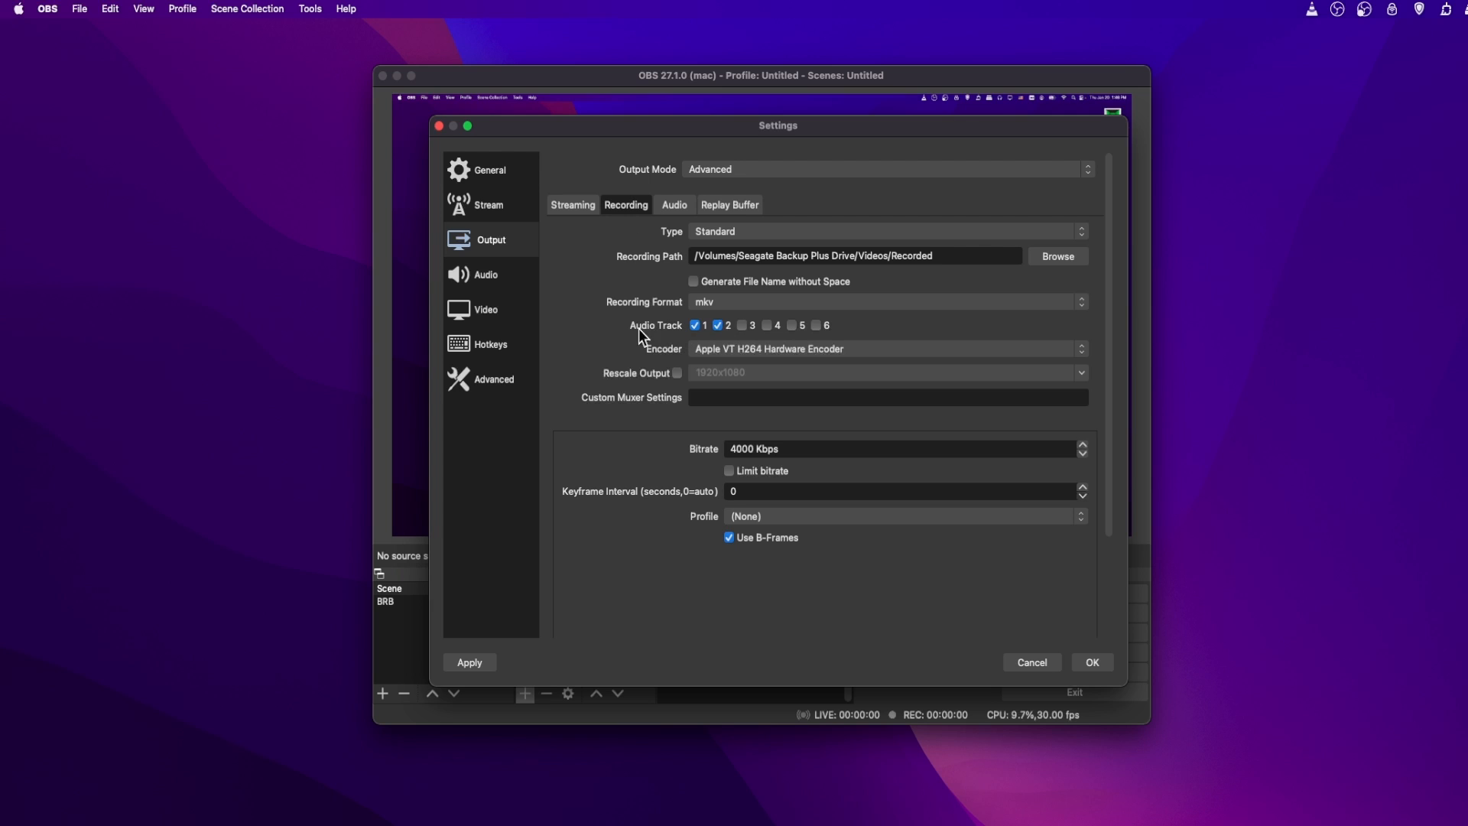
click(1093, 664)
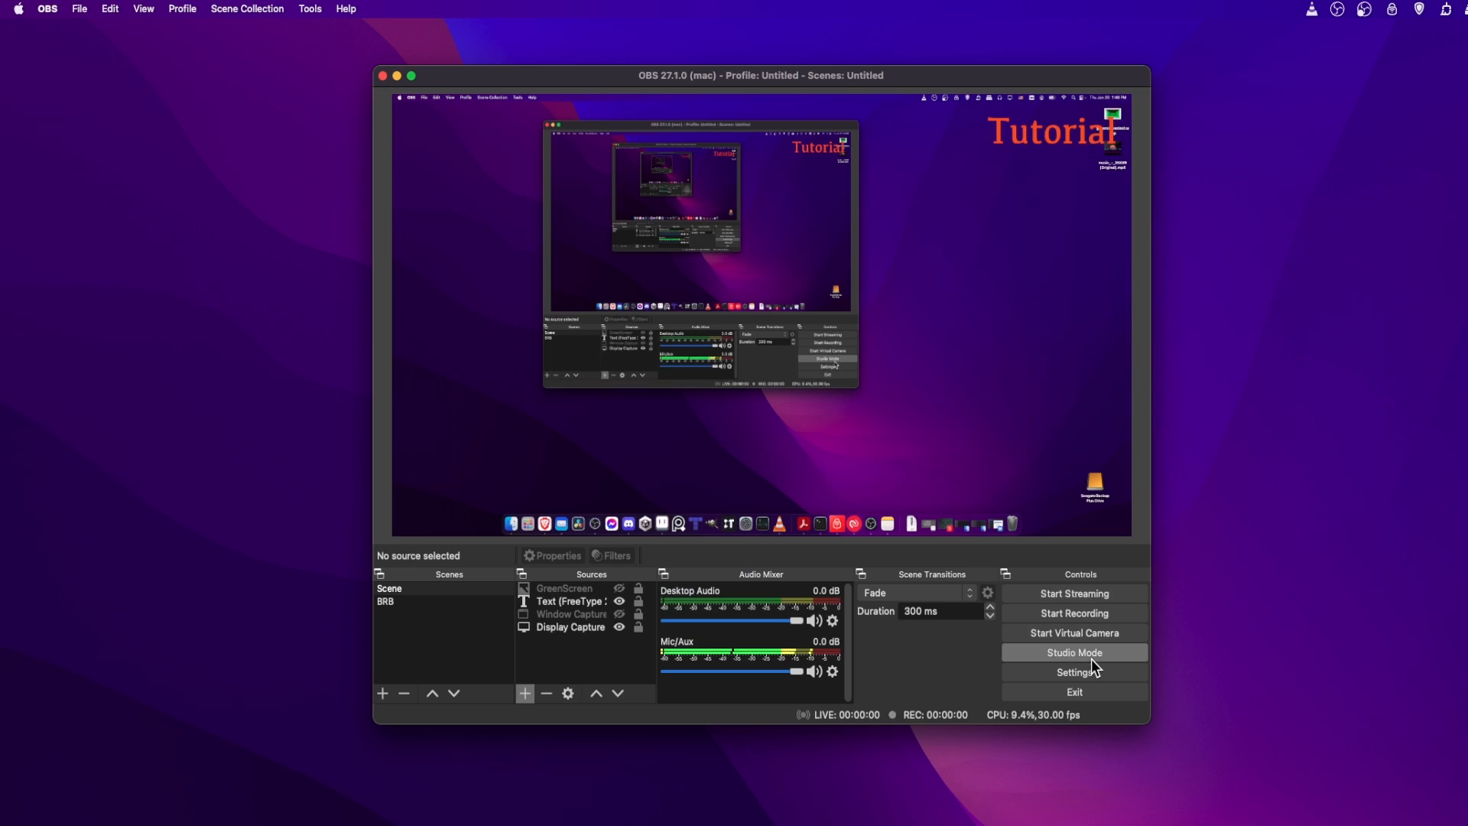
Open the advanced audio properties from the Mic/Aux source and widen the window to show all six tracks
click(833, 671)
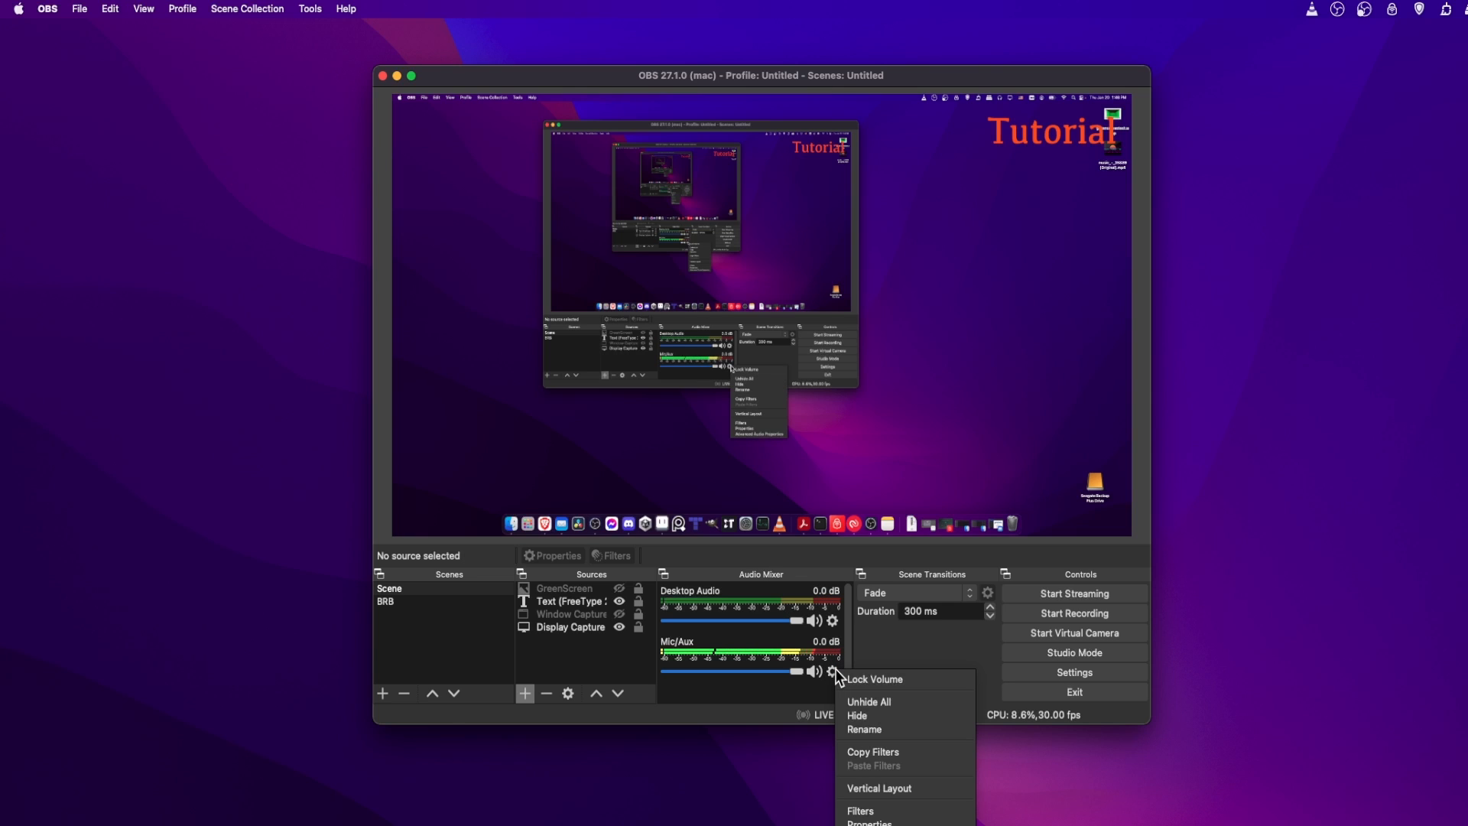
click(887, 818)
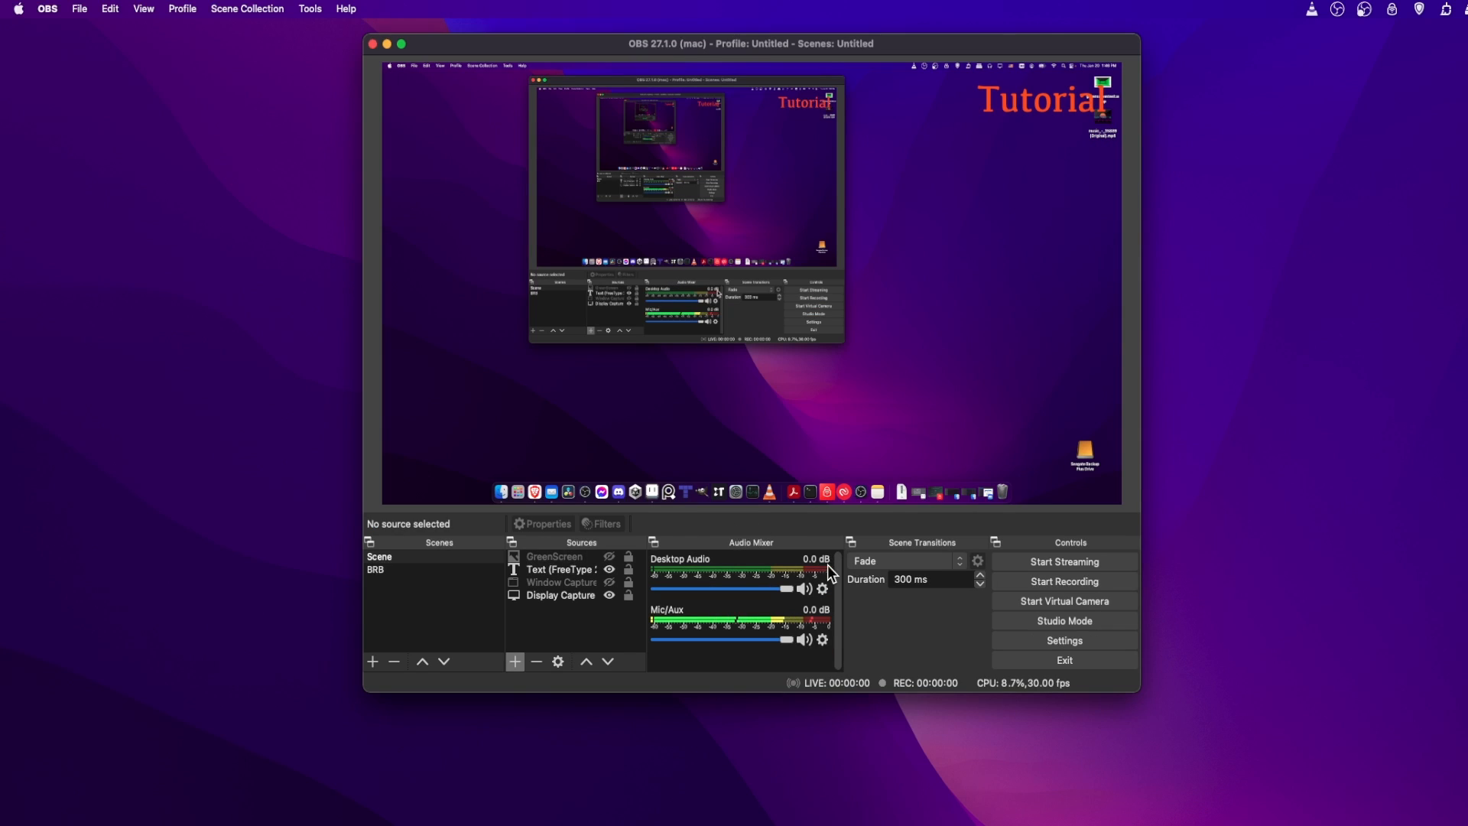
click(826, 641)
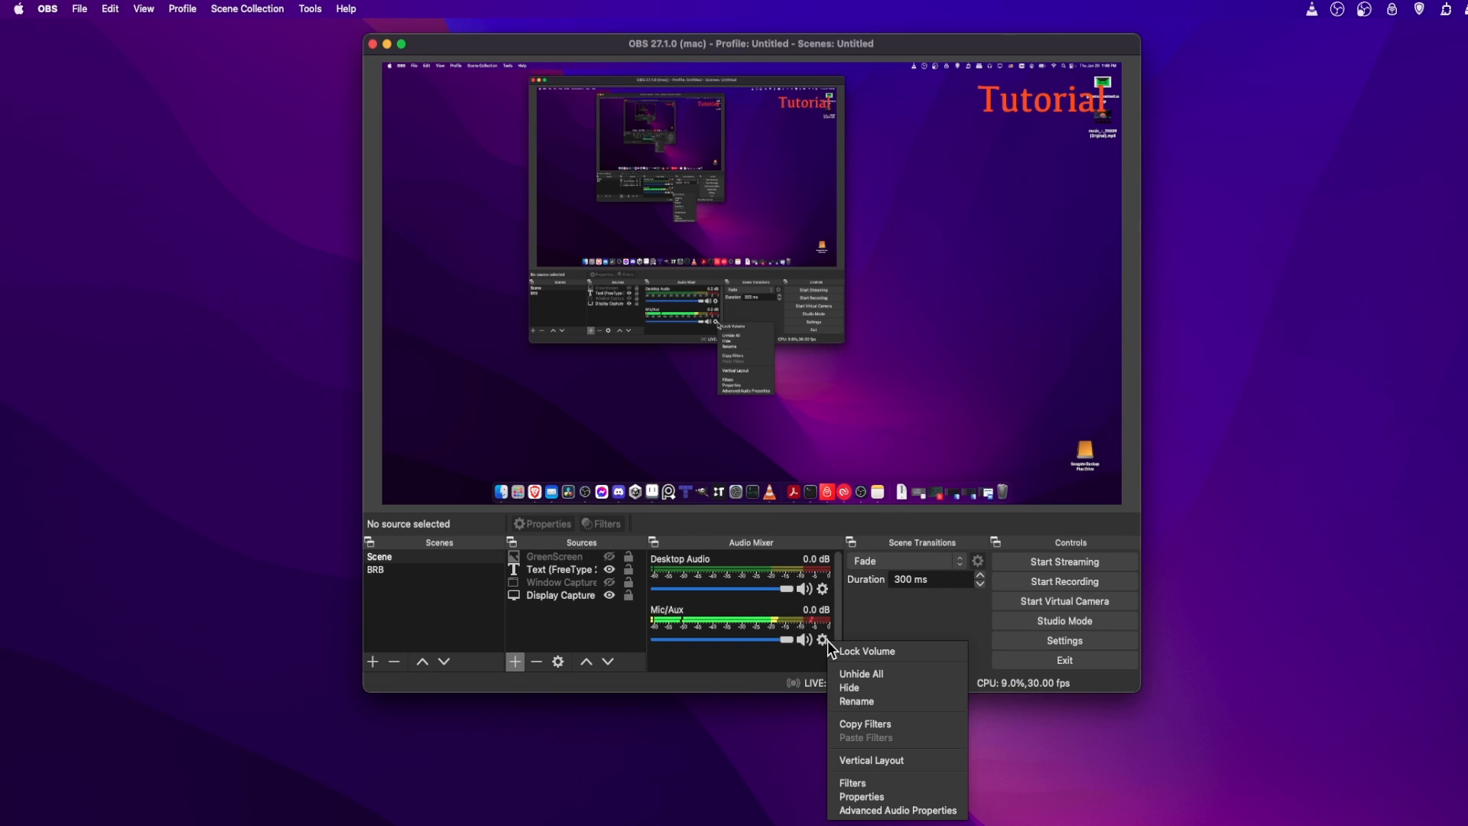
click(856, 811)
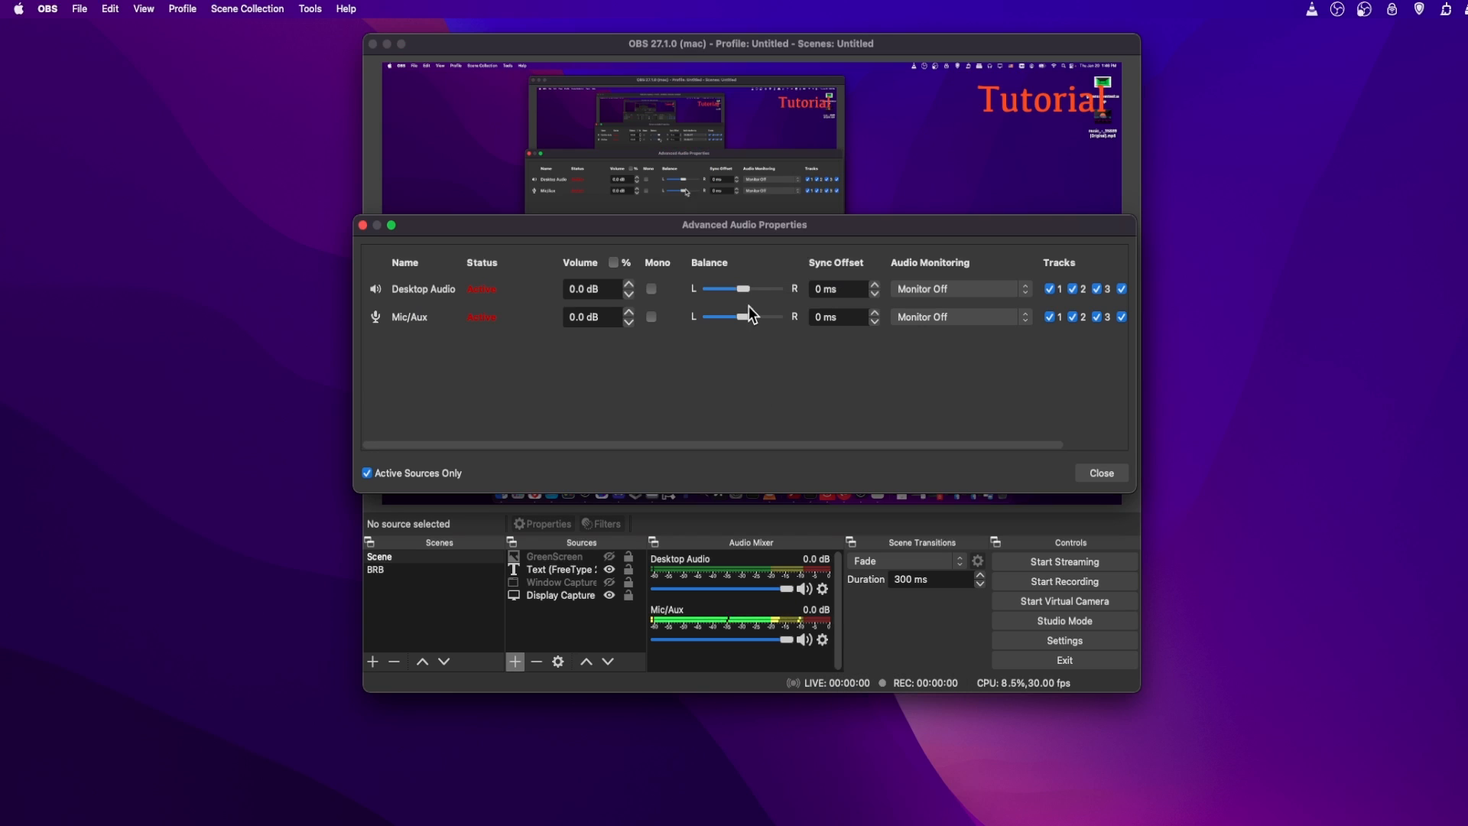
drag(1135, 426, 1294, 399)
drag(1193, 228, 1076, 228)
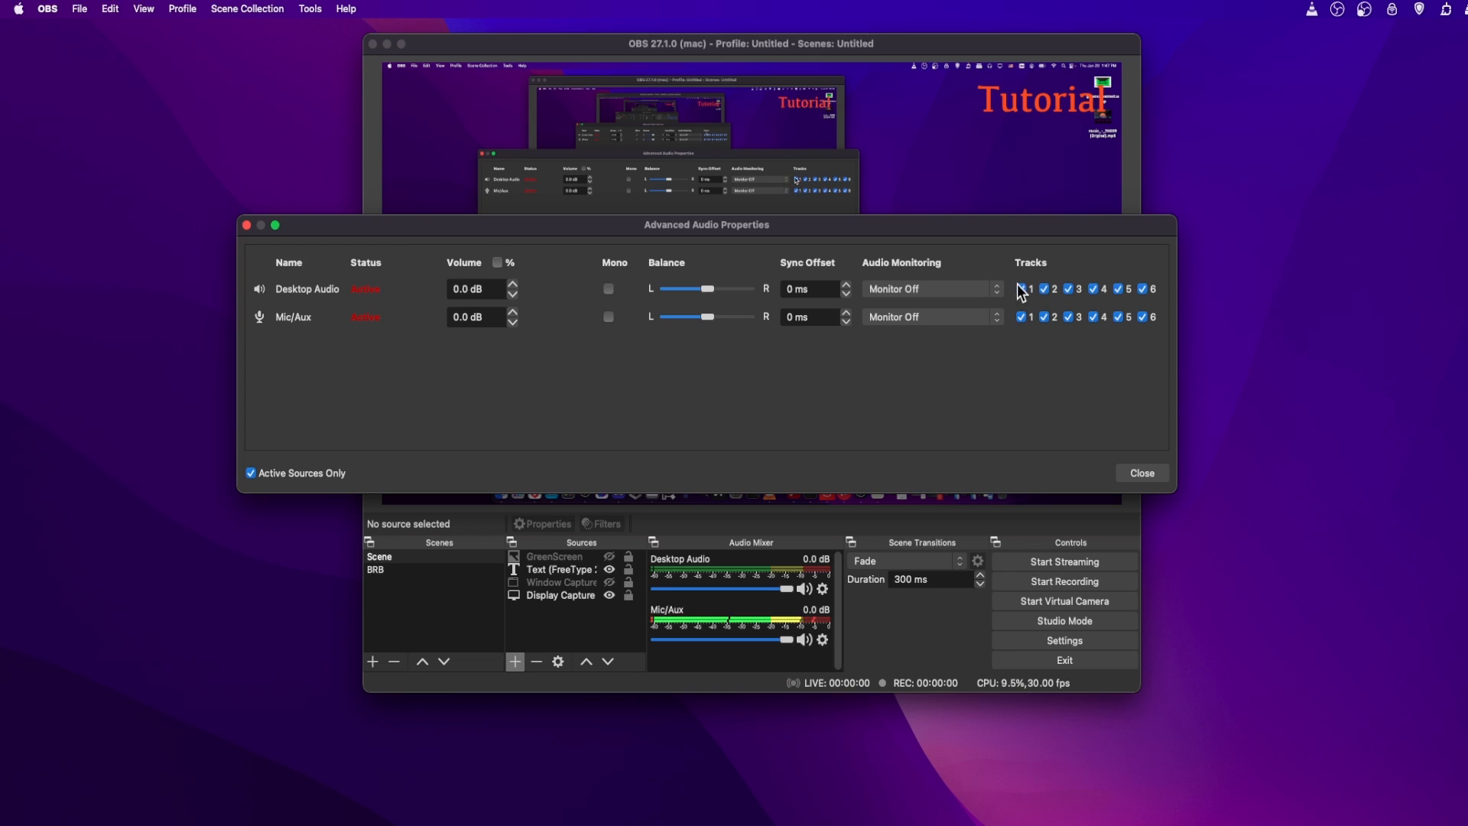
Change the track assignments for Desktop Audio and Mic/Aux, and close the advanced audio properties
click(1044, 289)
click(1121, 288)
click(1143, 289)
click(1068, 316)
click(1142, 317)
click(1143, 473)
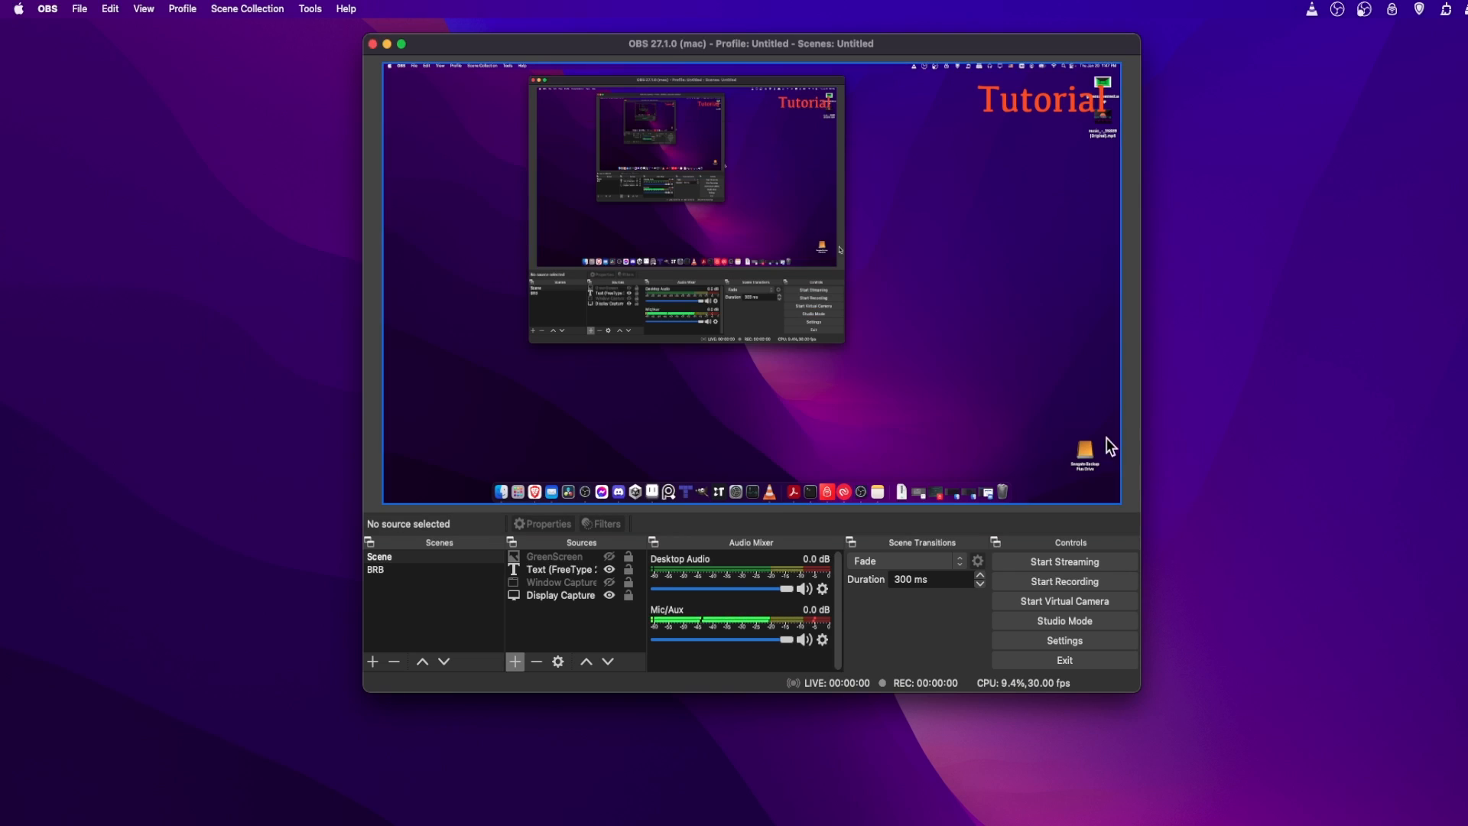
Disable audio track 1 and enable audio track 3 for the recording output, and save the settings
click(45, 10)
click(62, 55)
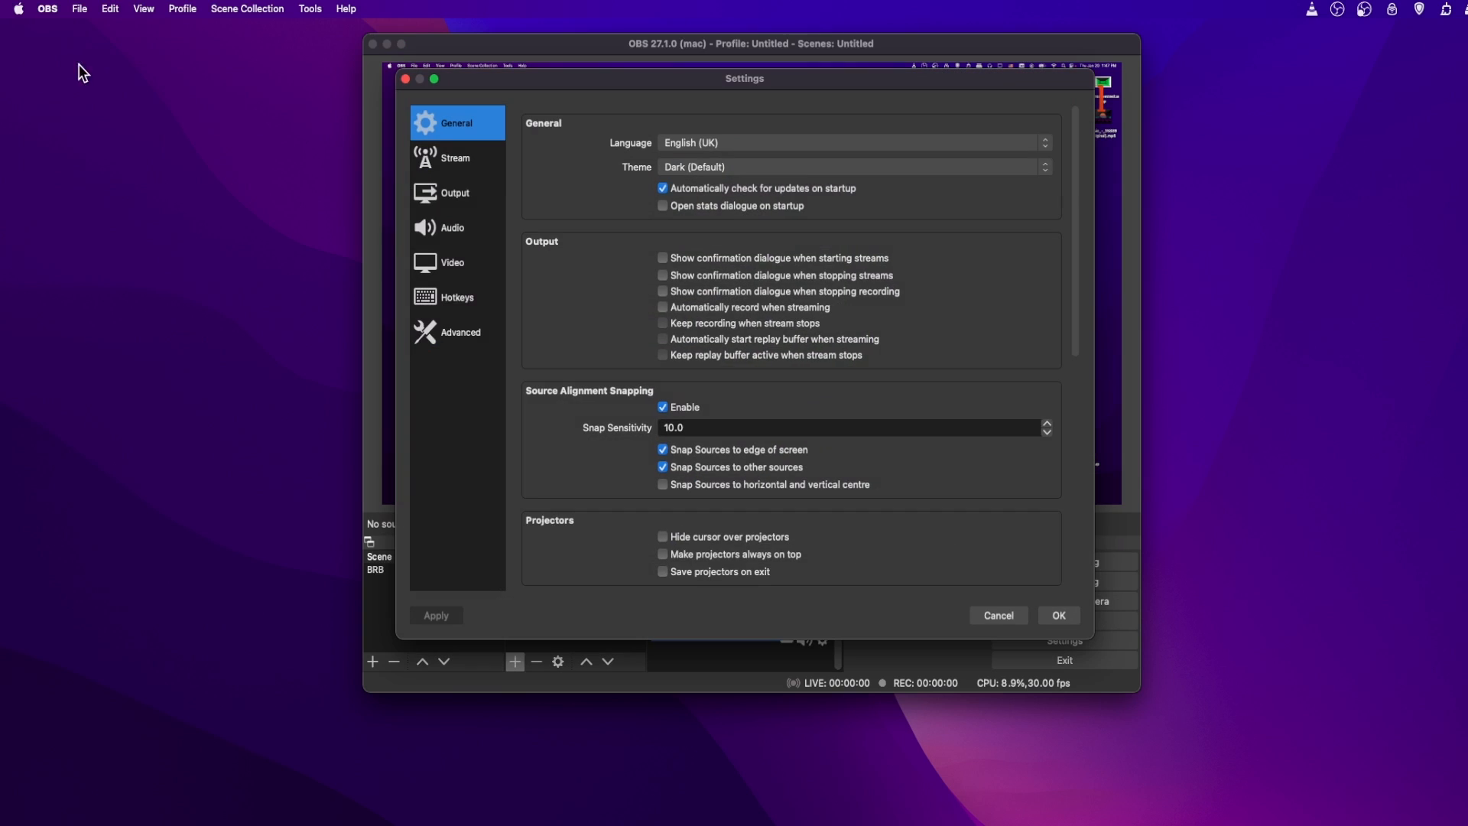
click(484, 191)
click(599, 160)
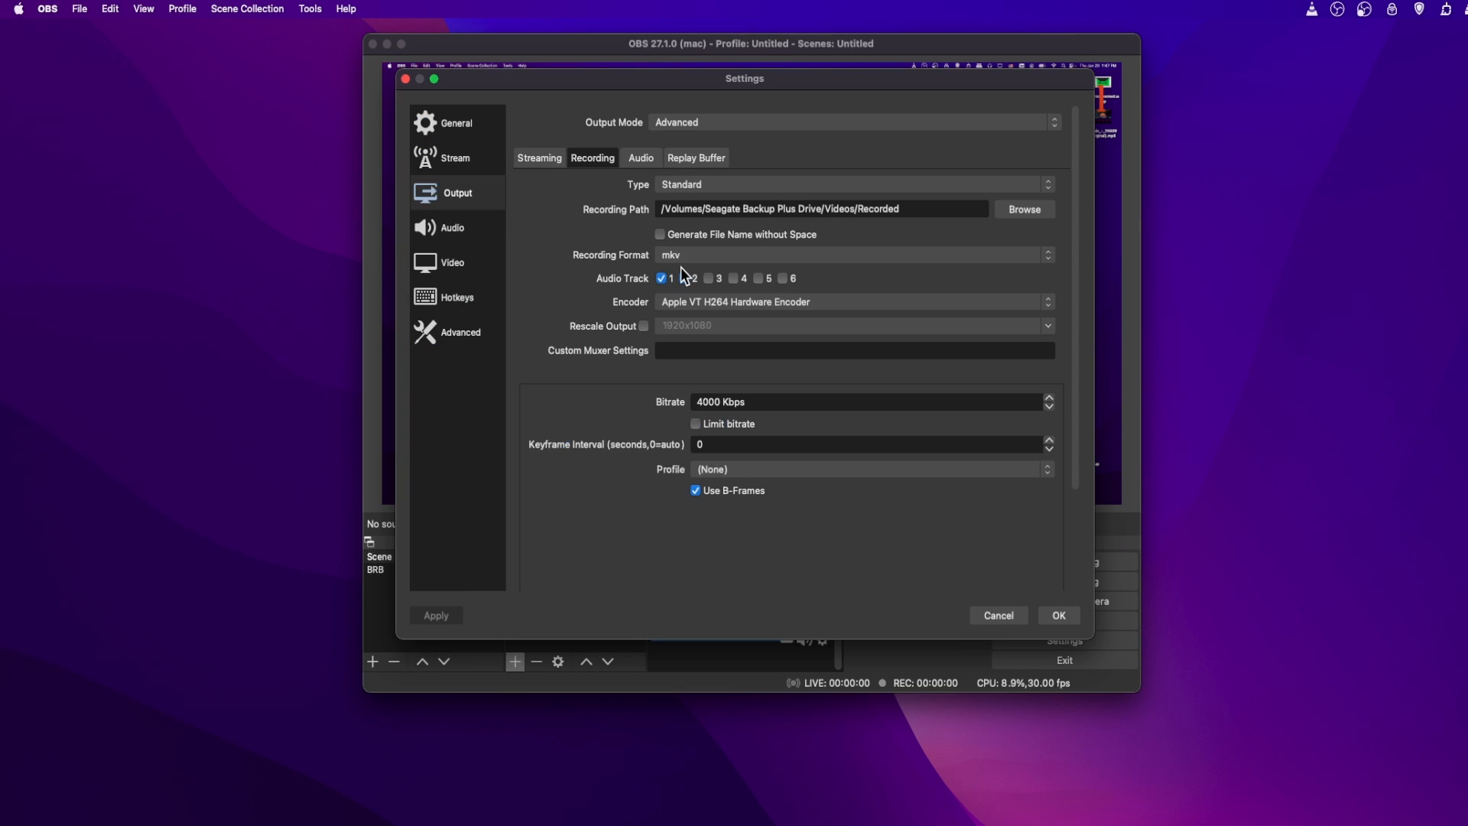
click(663, 278)
click(708, 277)
click(1059, 615)
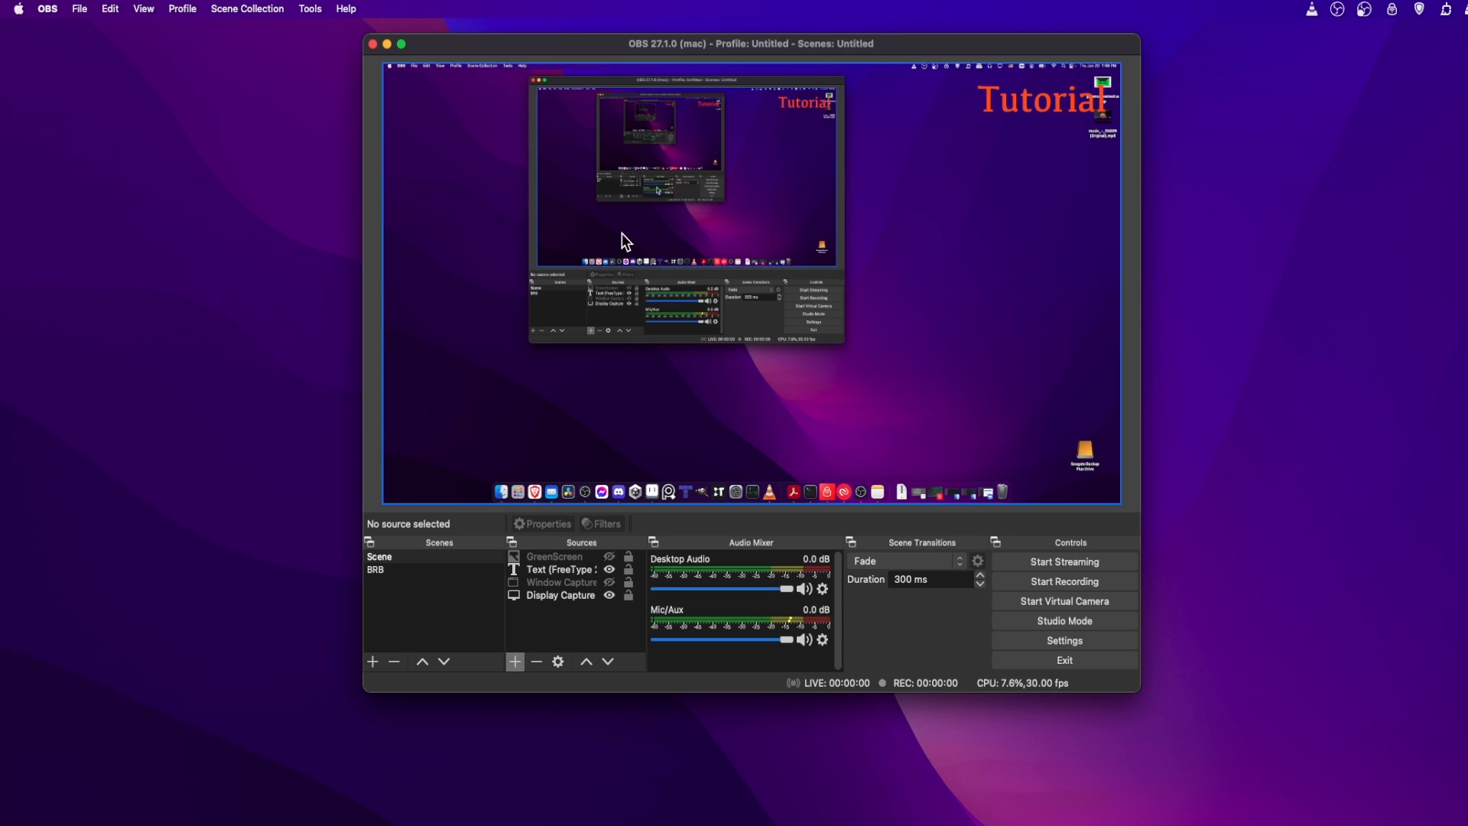
Examine the full list of hotkey settings, including the scene and audio source actions
click(47, 9)
click(70, 58)
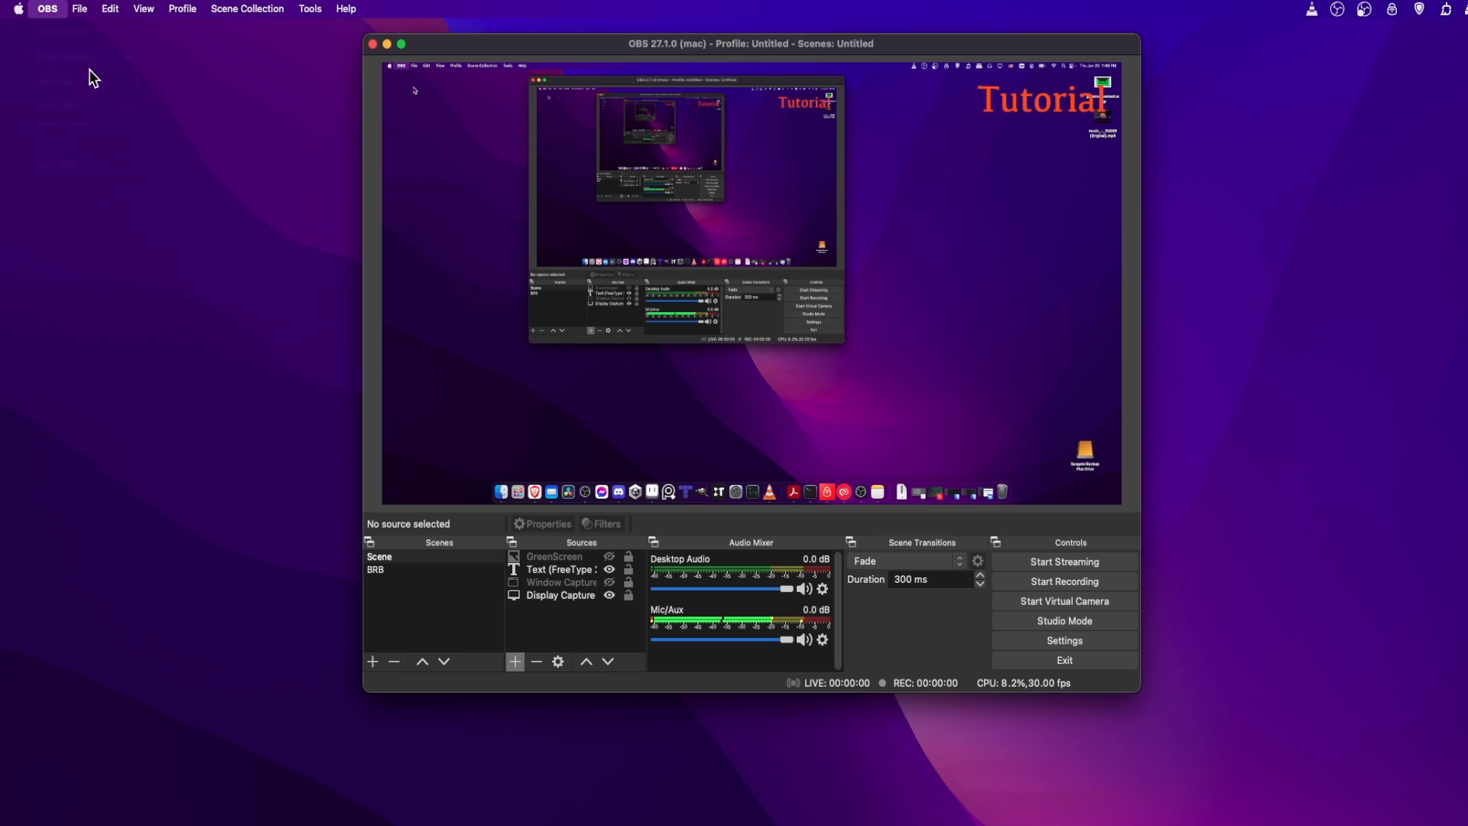
click(458, 299)
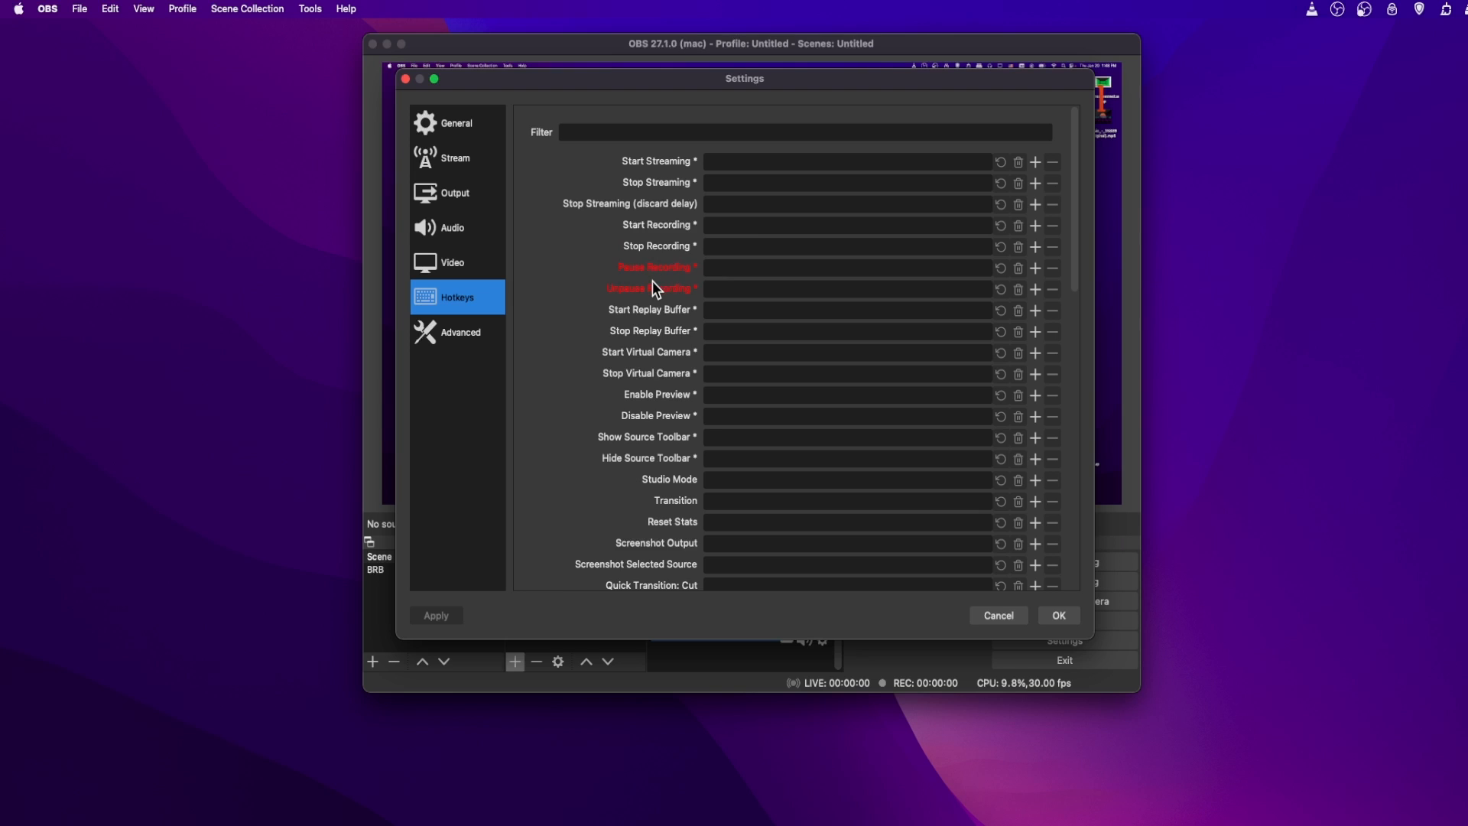
scroll(653, 283, down, 15)
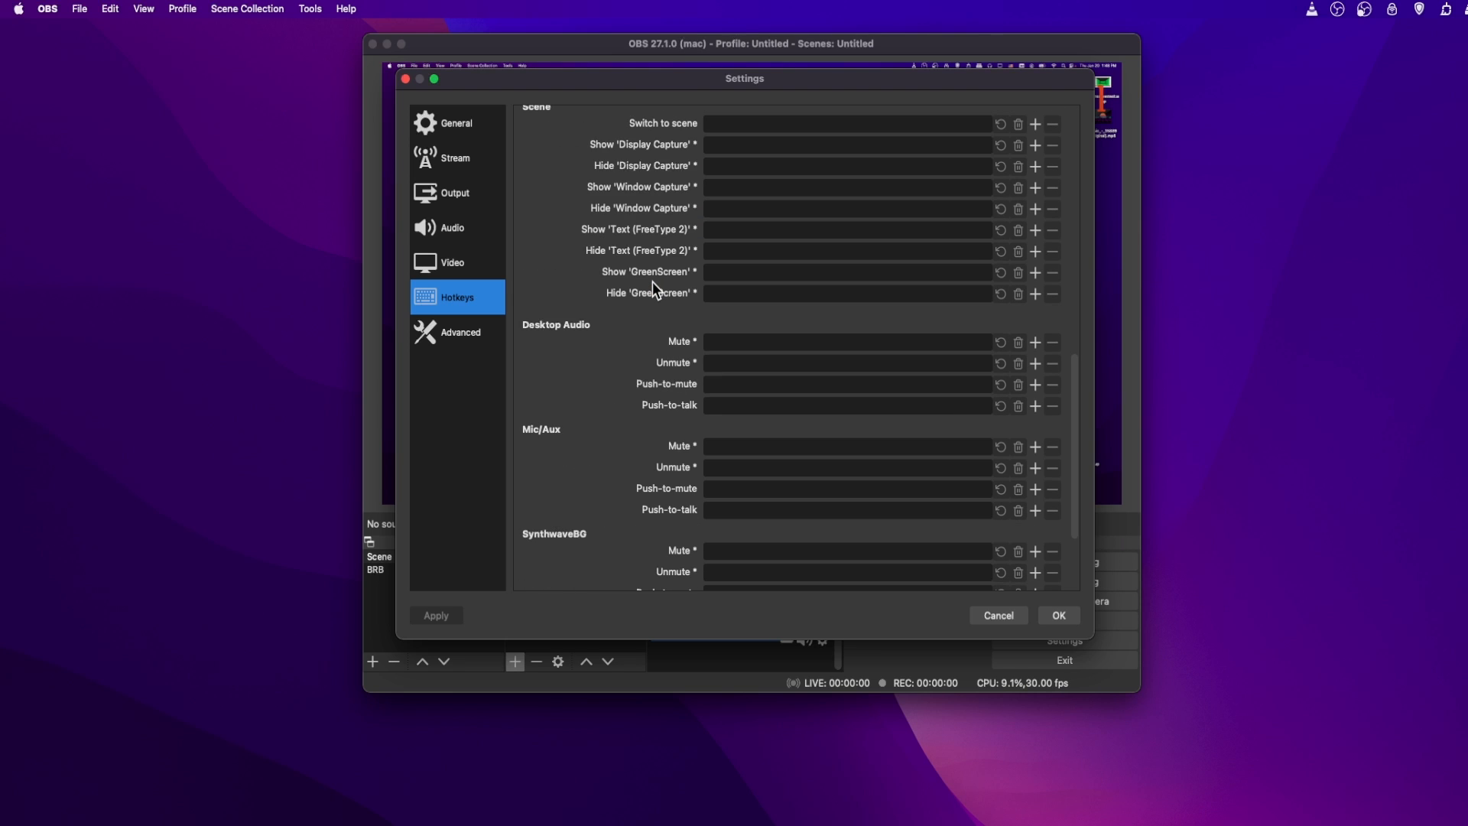
scroll(653, 289, down, 3)
scroll(653, 289, up, 10)
scroll(656, 289, up, 5)
Assign Shift+Command+R as the hotkey for both Start Recording and Stop Recording, and save the settings
mouse_move(724, 224)
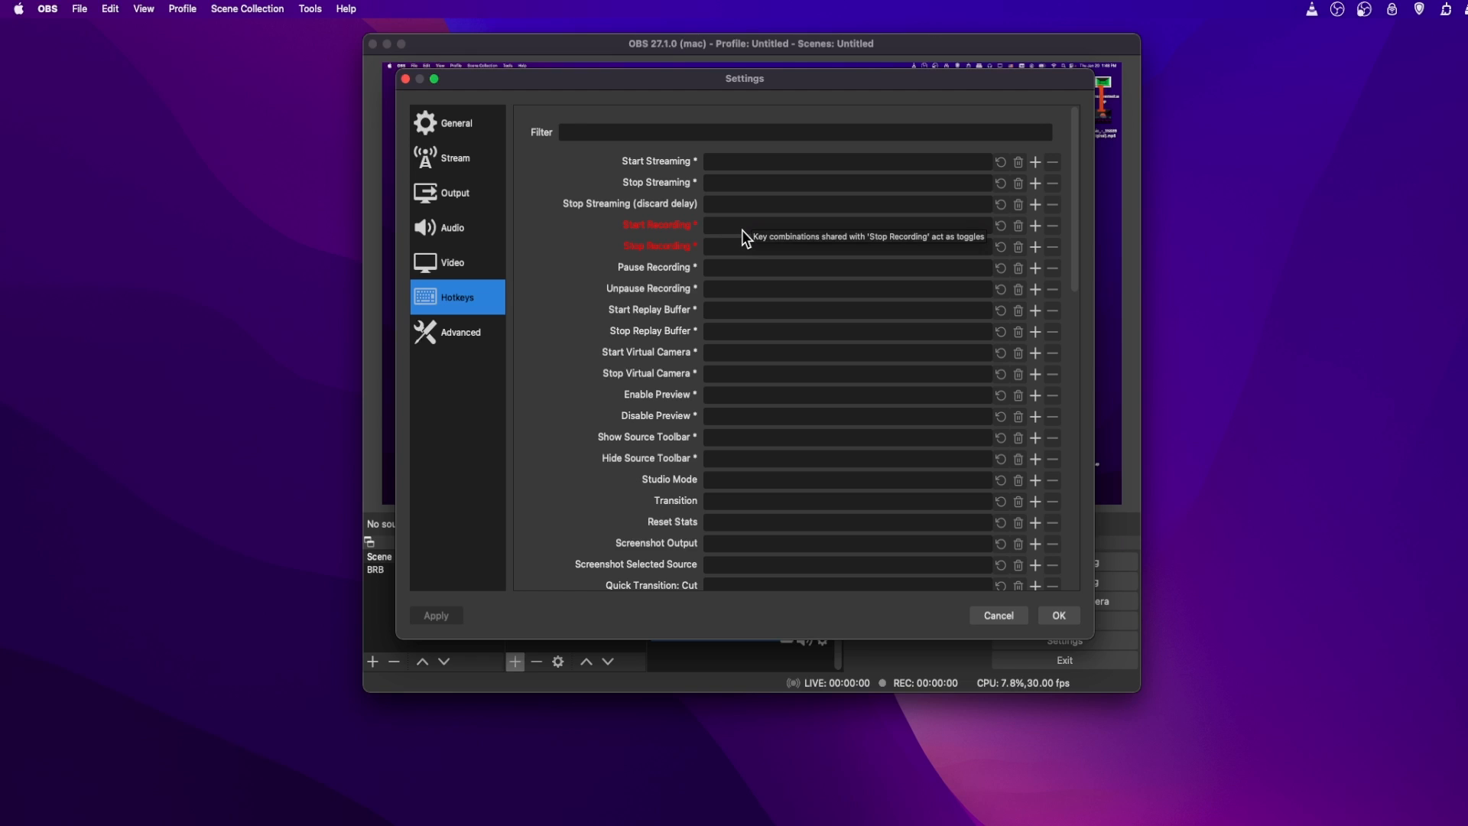
click(742, 231)
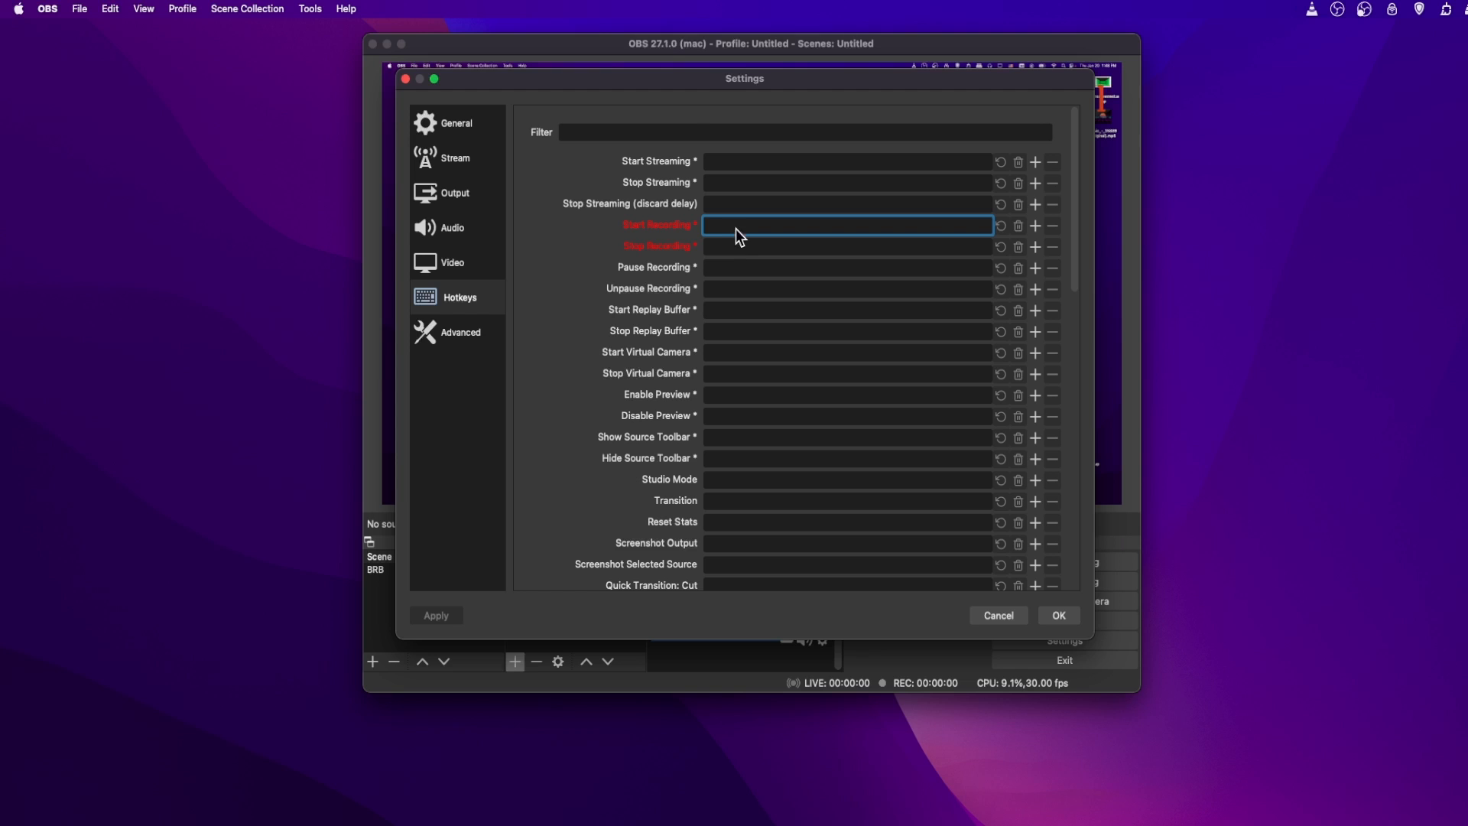
mouse_move(726, 244)
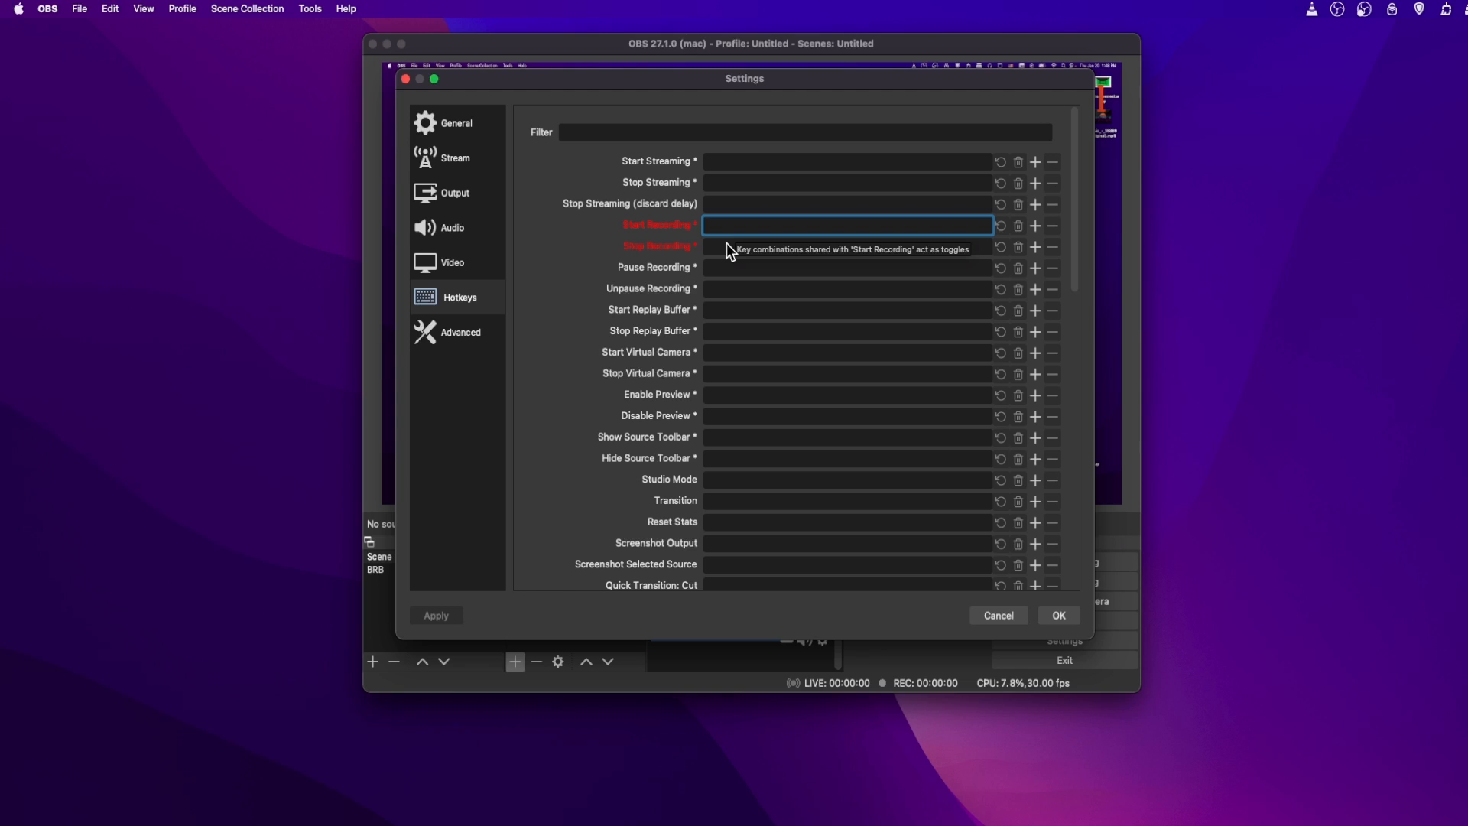
key(shift+super+r)
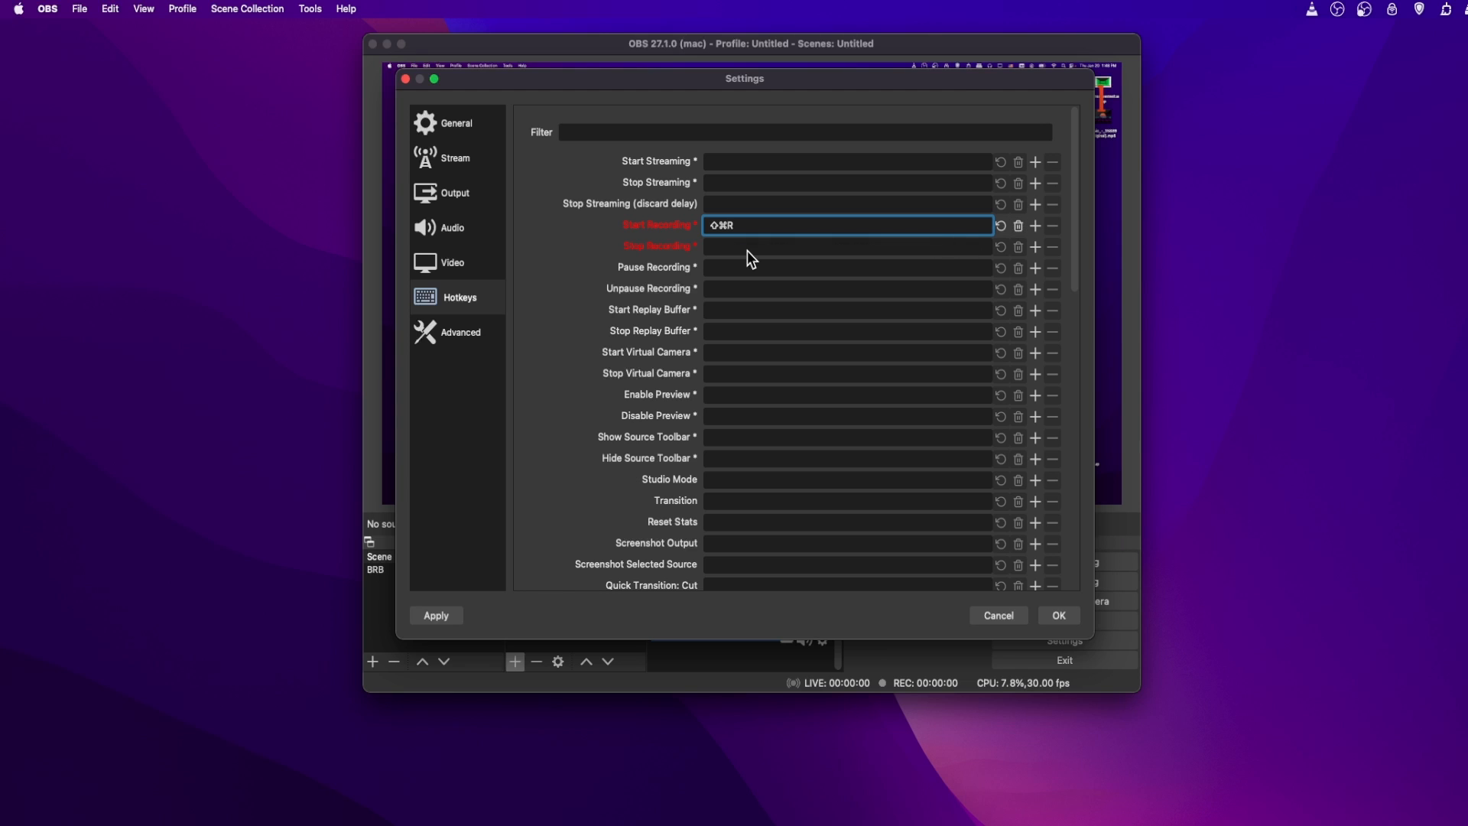
click(723, 247)
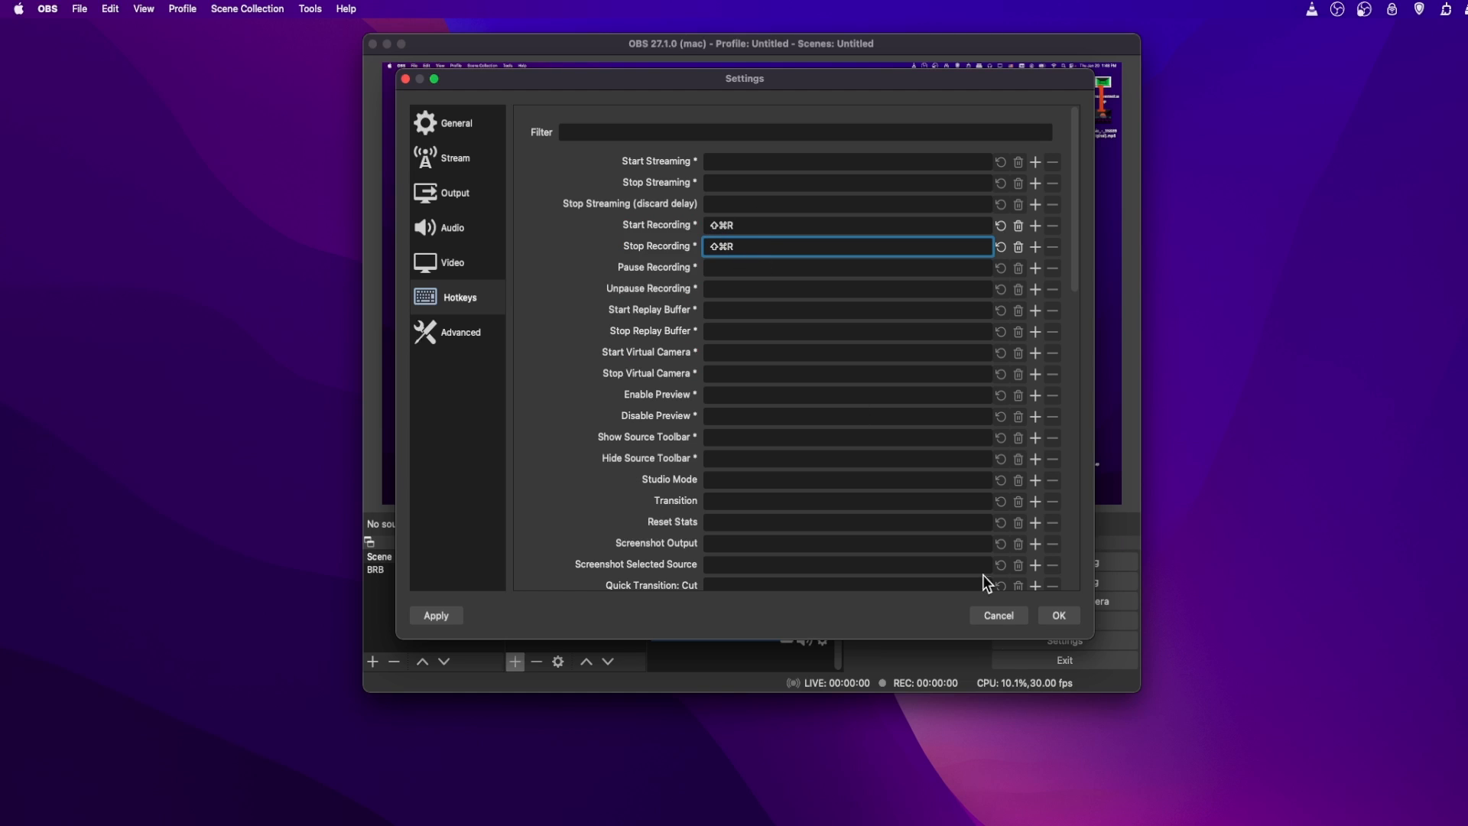
click(1059, 616)
Start a test recording and stop it again with the recording hotkey
key(super+r)
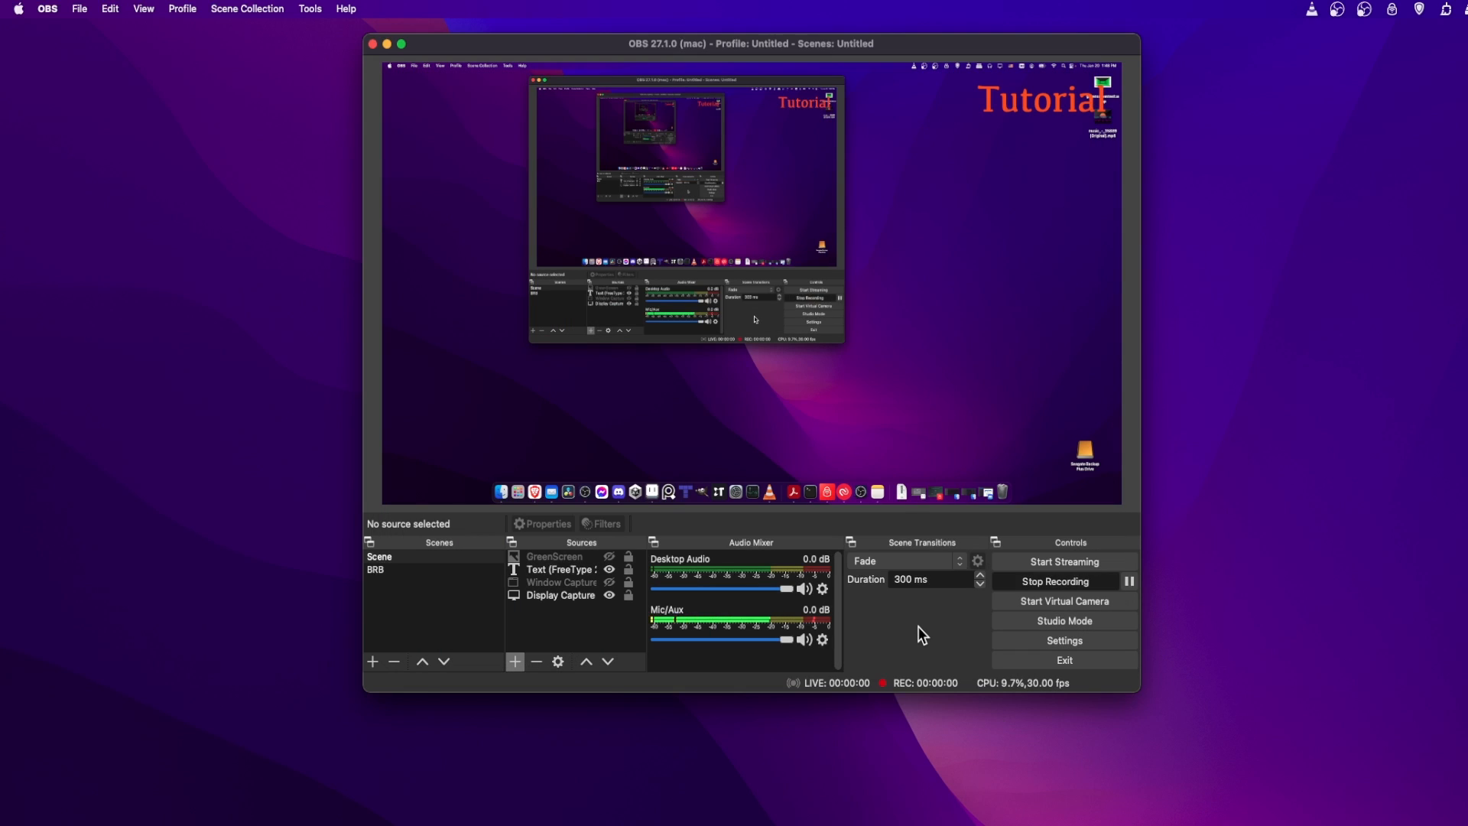
key(super+r)
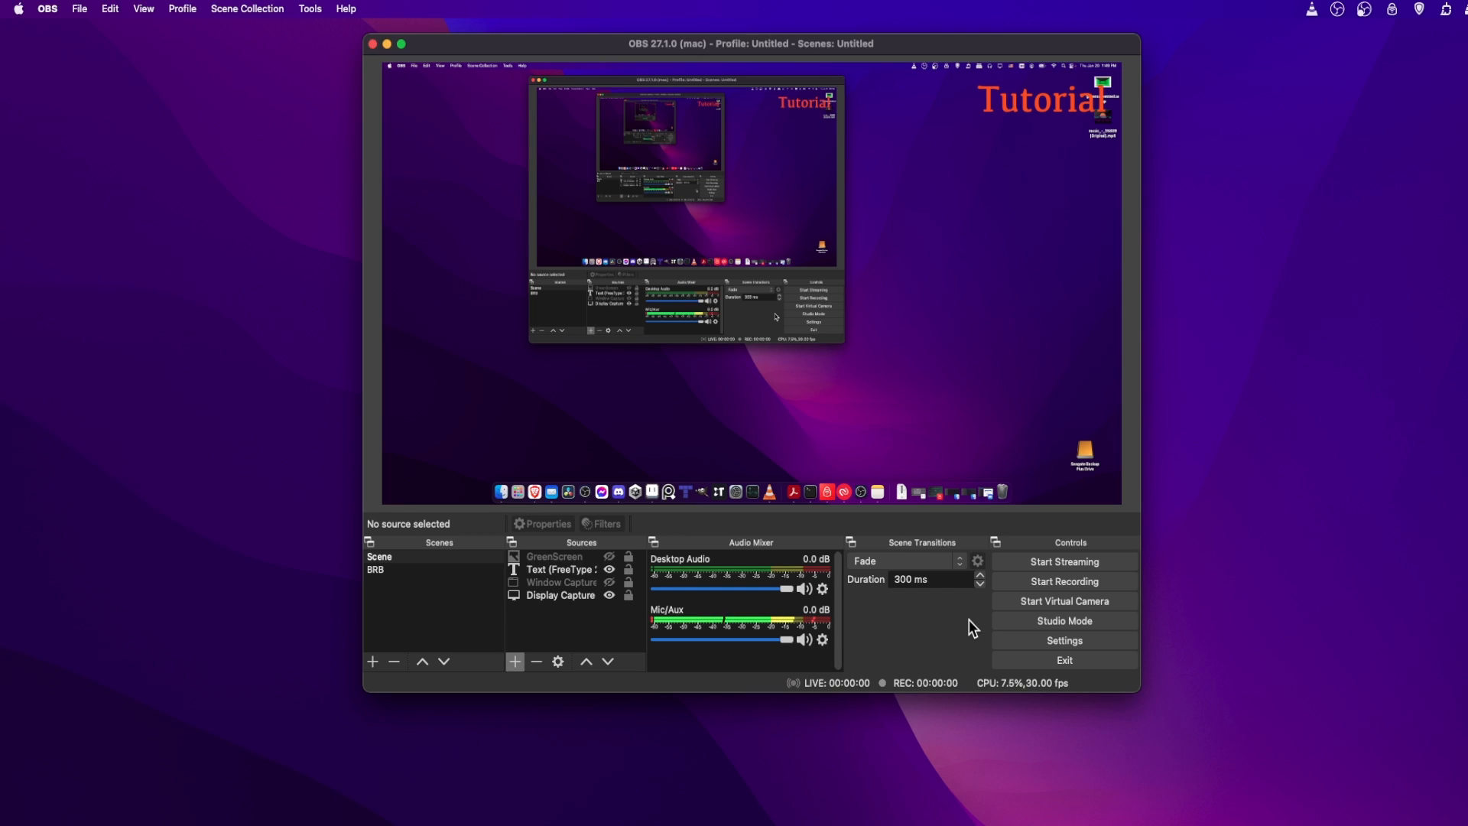
drag(816, 43, 811, 53)
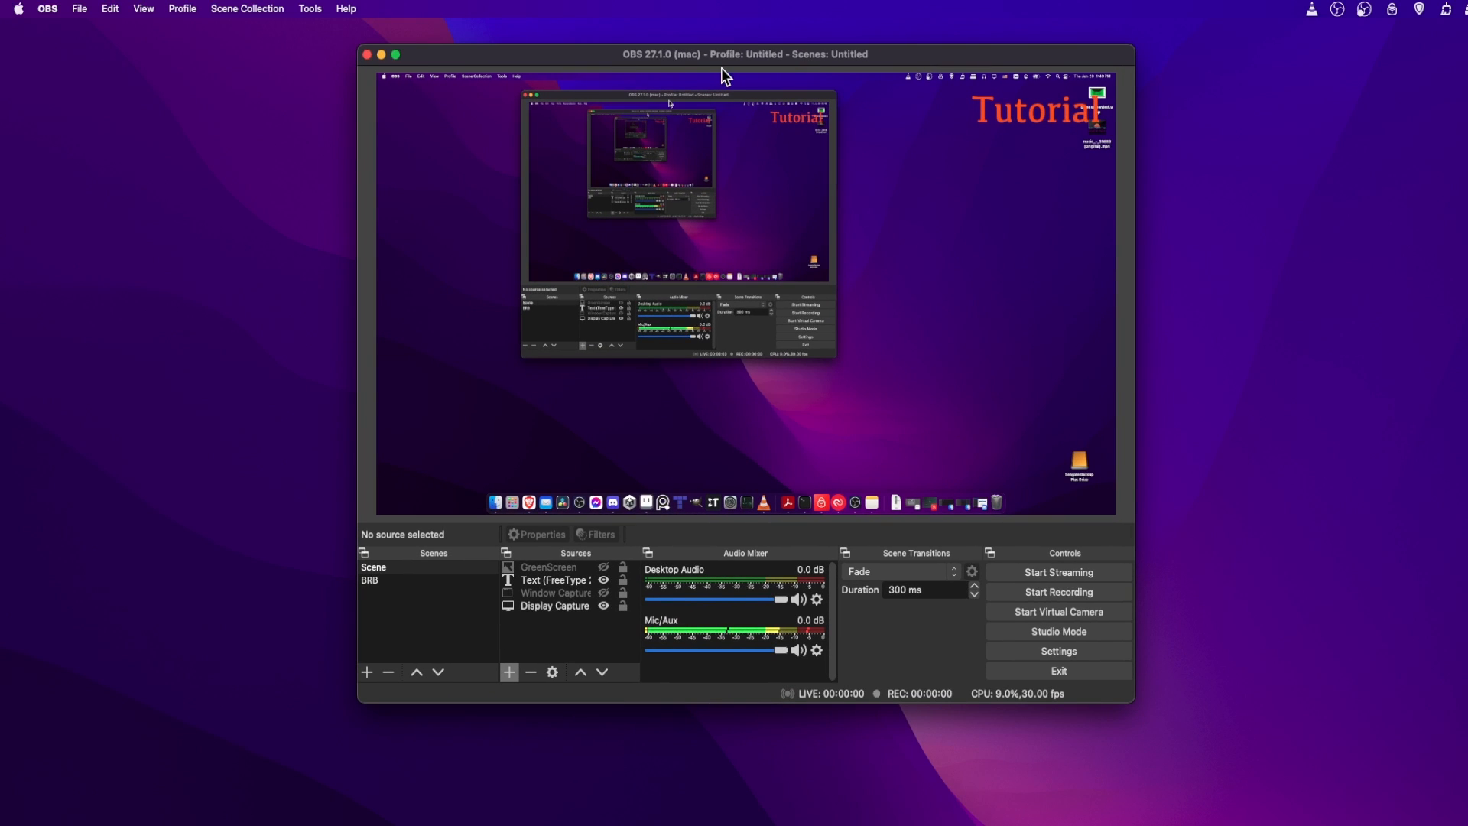
Examine the recording path in the recording output settings and browse the files saved in its folder
click(47, 9)
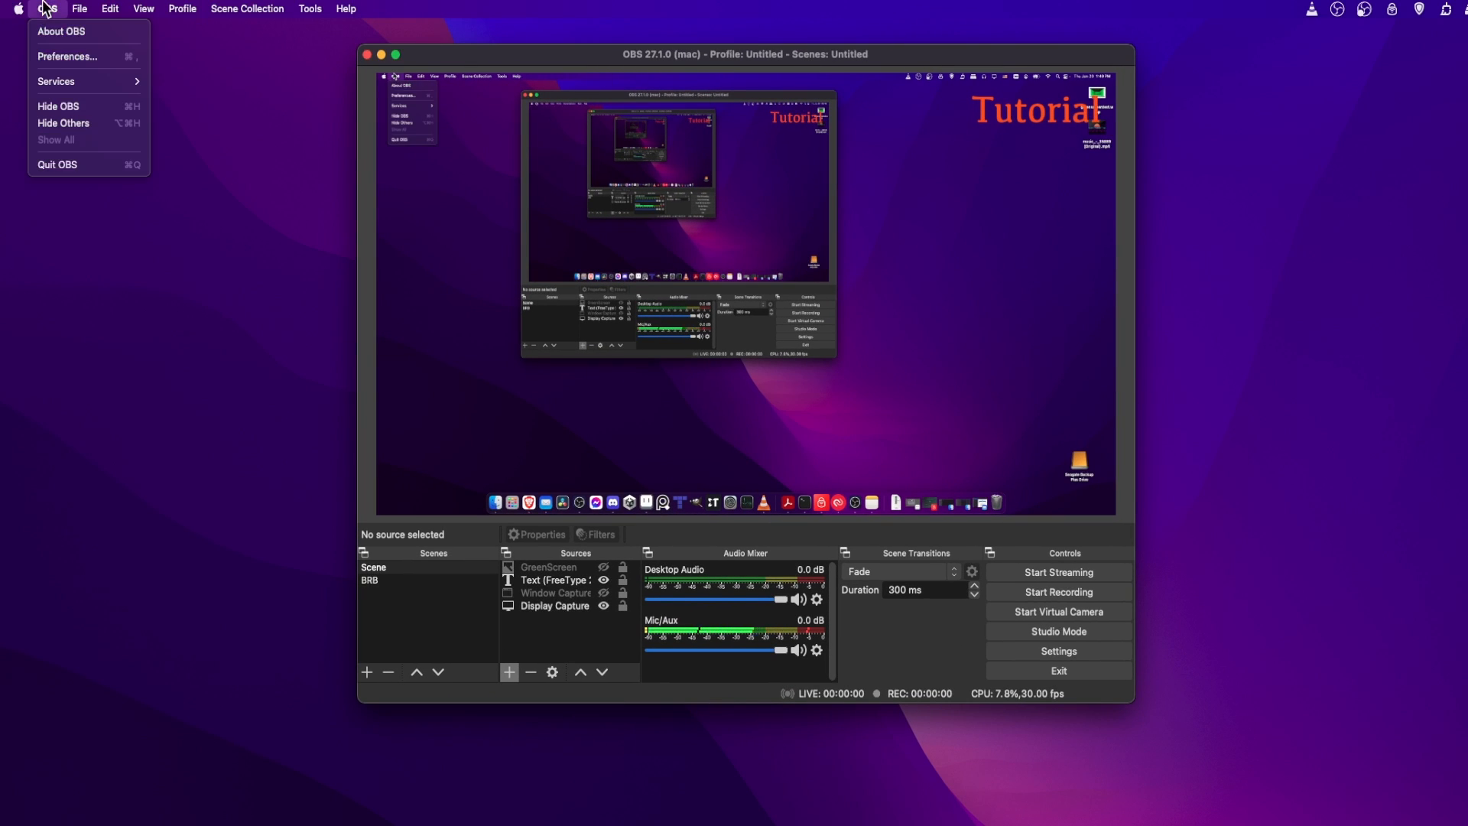
click(65, 56)
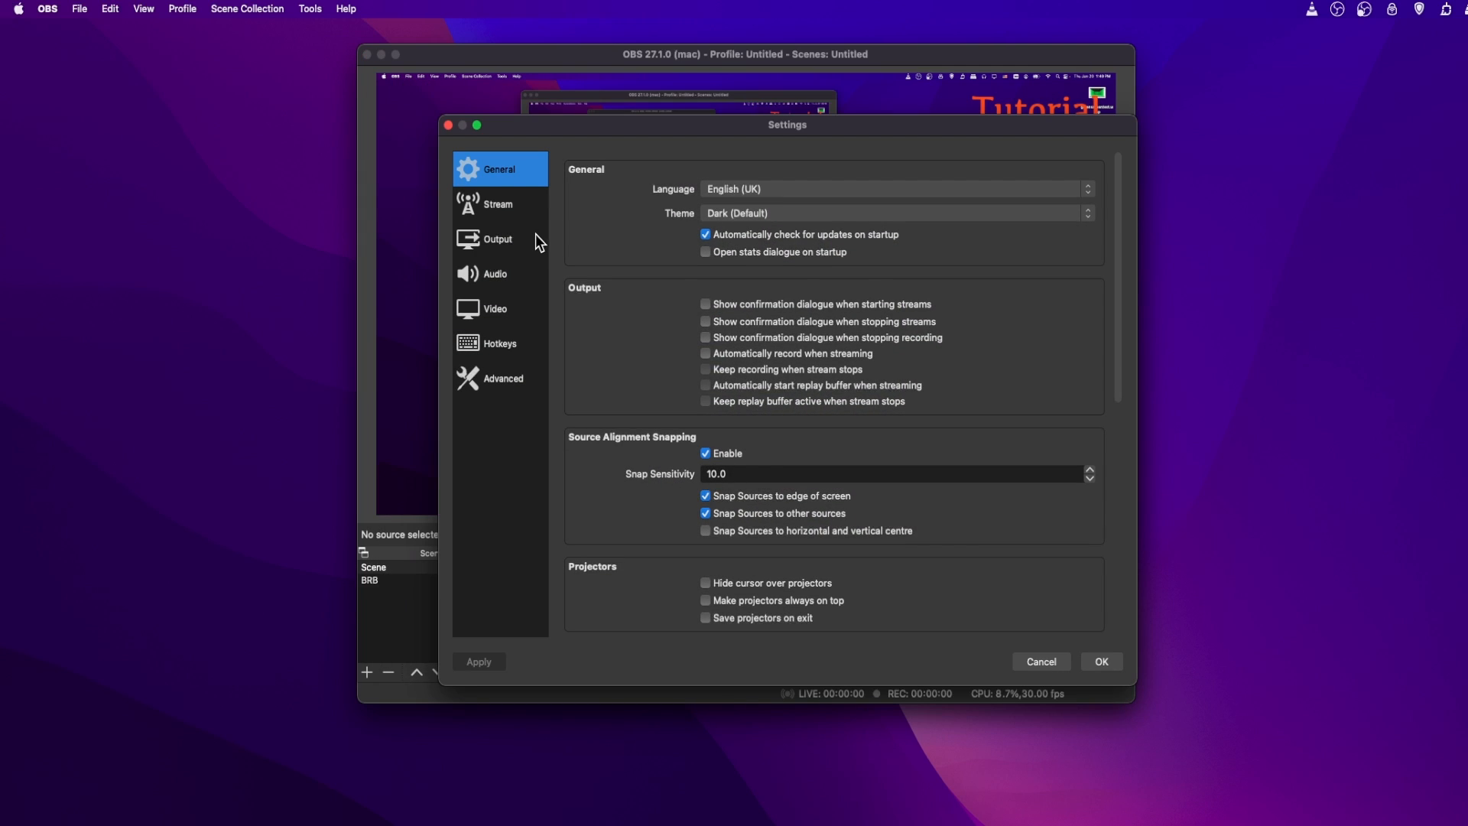
click(540, 241)
click(647, 201)
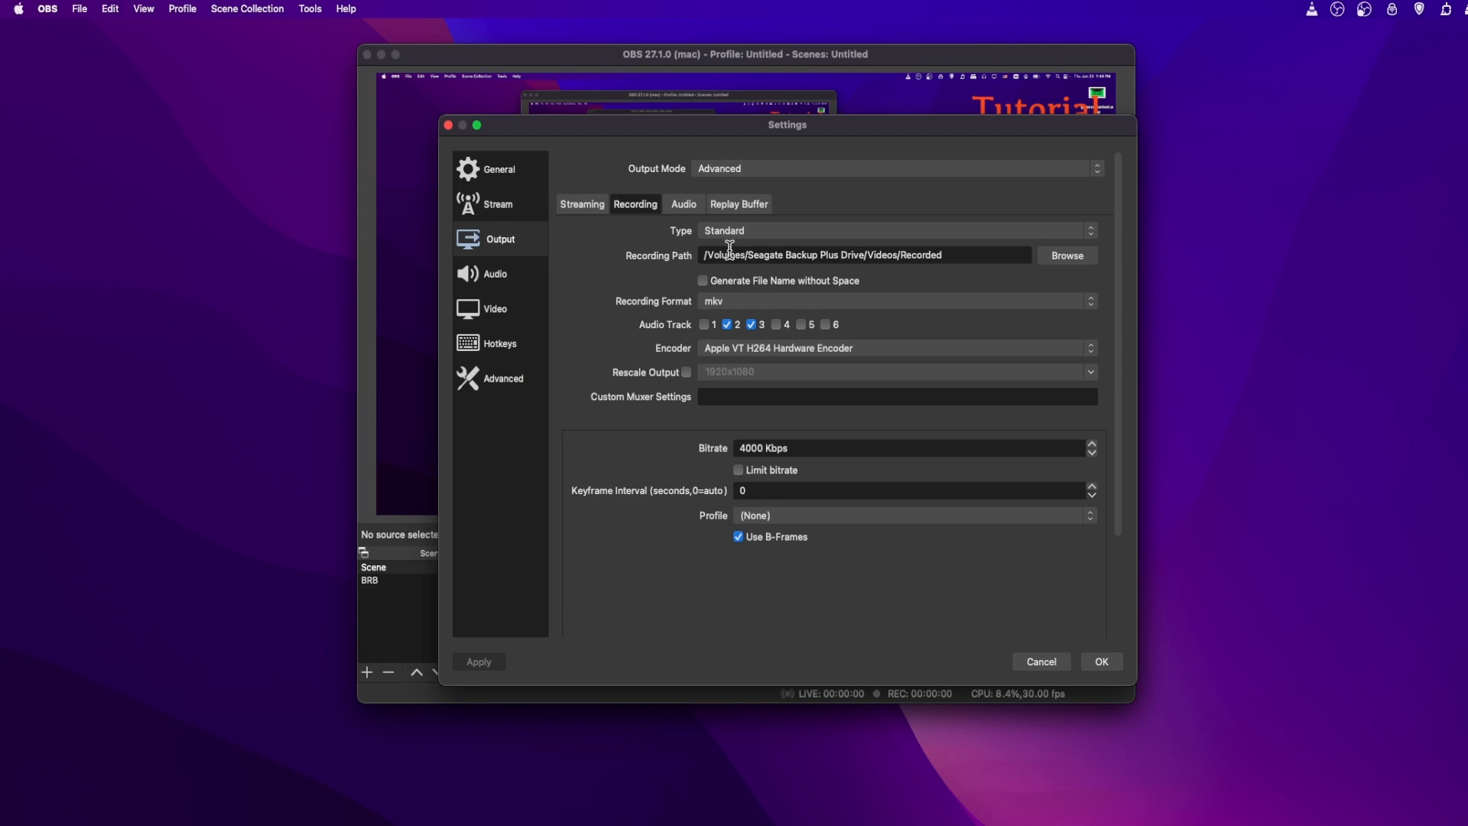
mouse_move(948, 255)
mouse_down()
mouse_move(700, 260)
mouse_move(958, 254)
mouse_up()
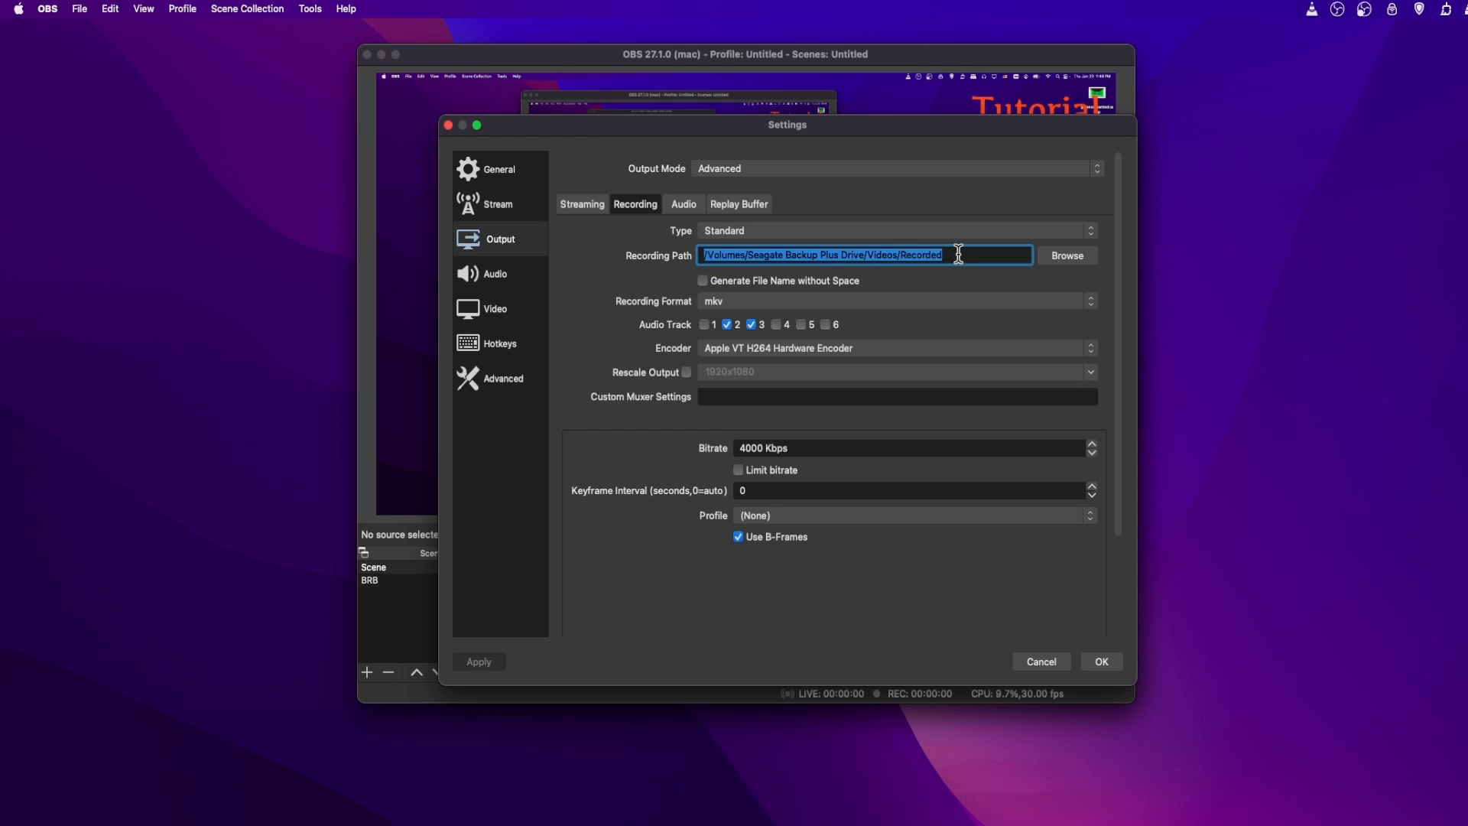
click(959, 254)
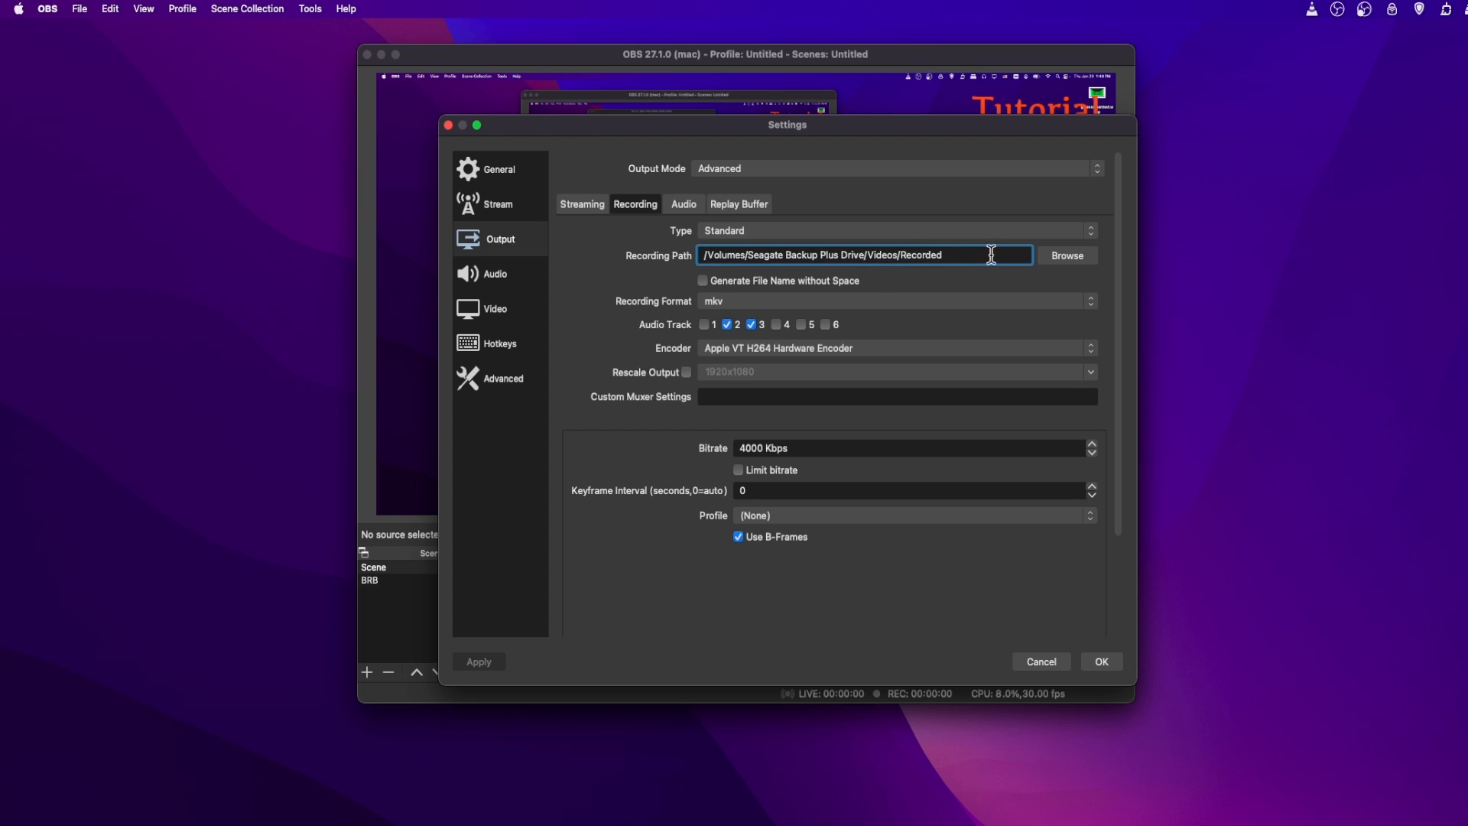
click(1050, 257)
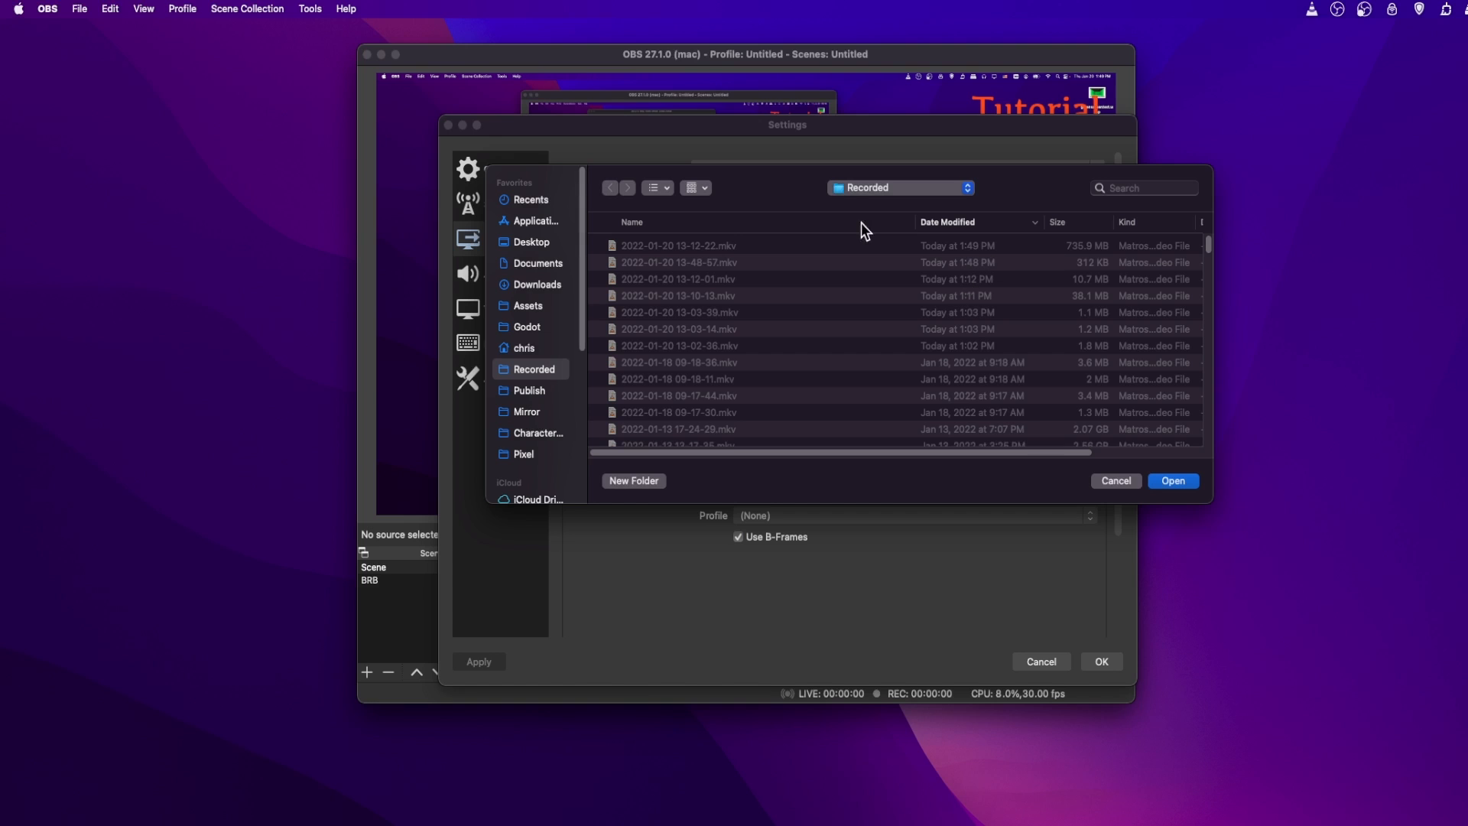
drag(1208, 491, 1292, 670)
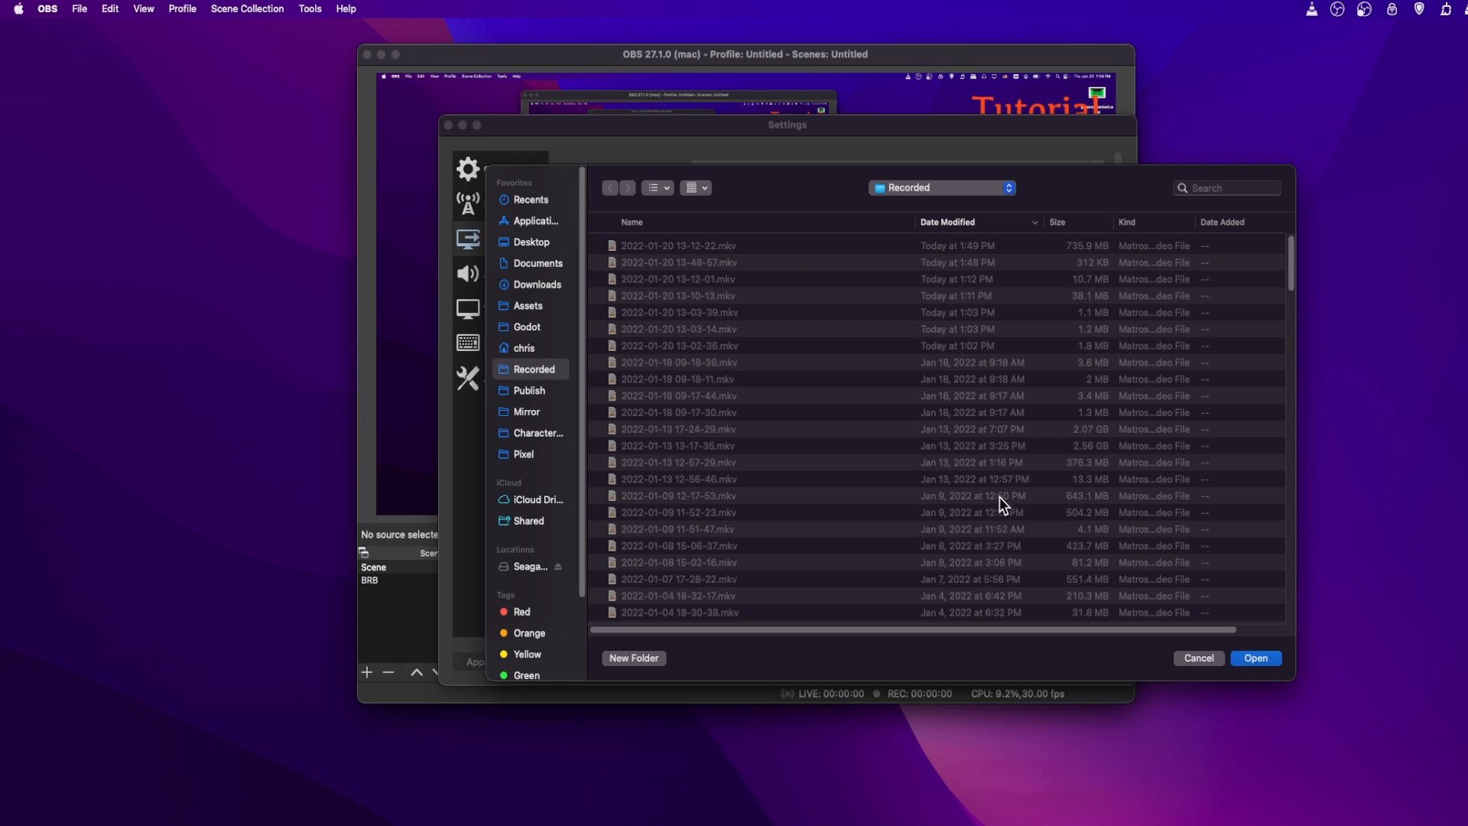
Append "-TUTORIAL" to the end of the recording filename format in the advanced settings
click(1205, 654)
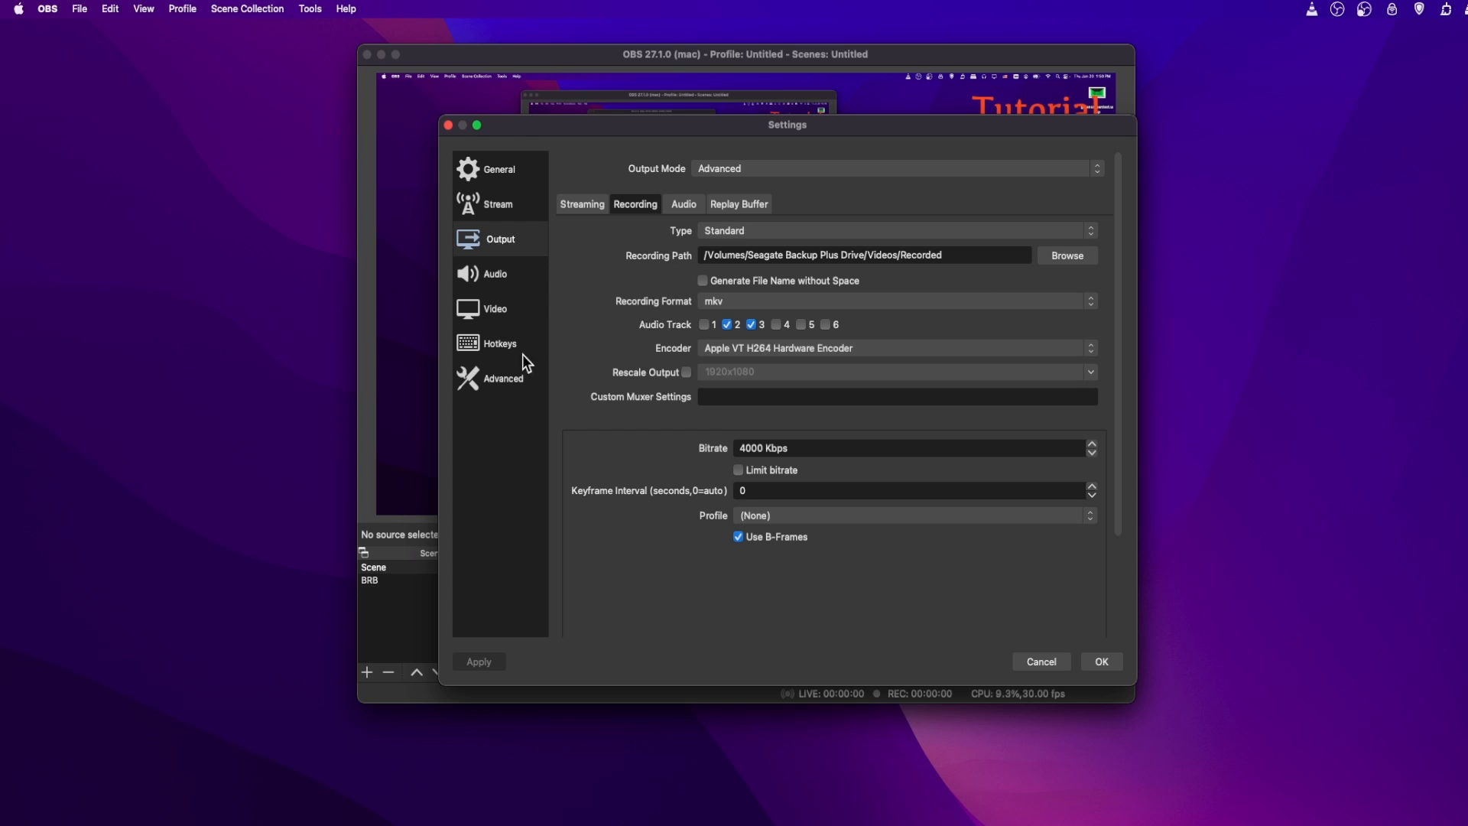
click(511, 381)
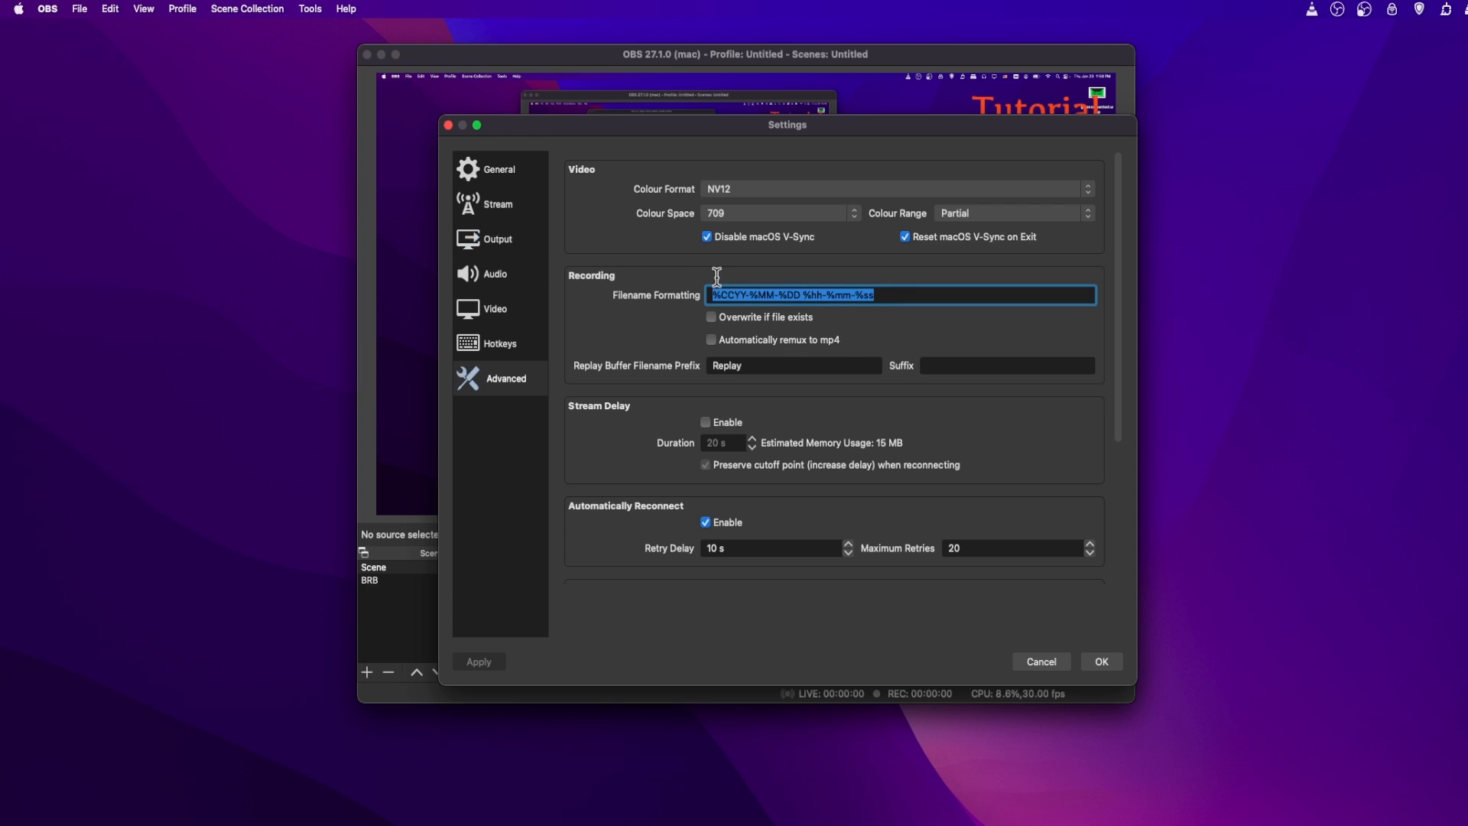
click(712, 290)
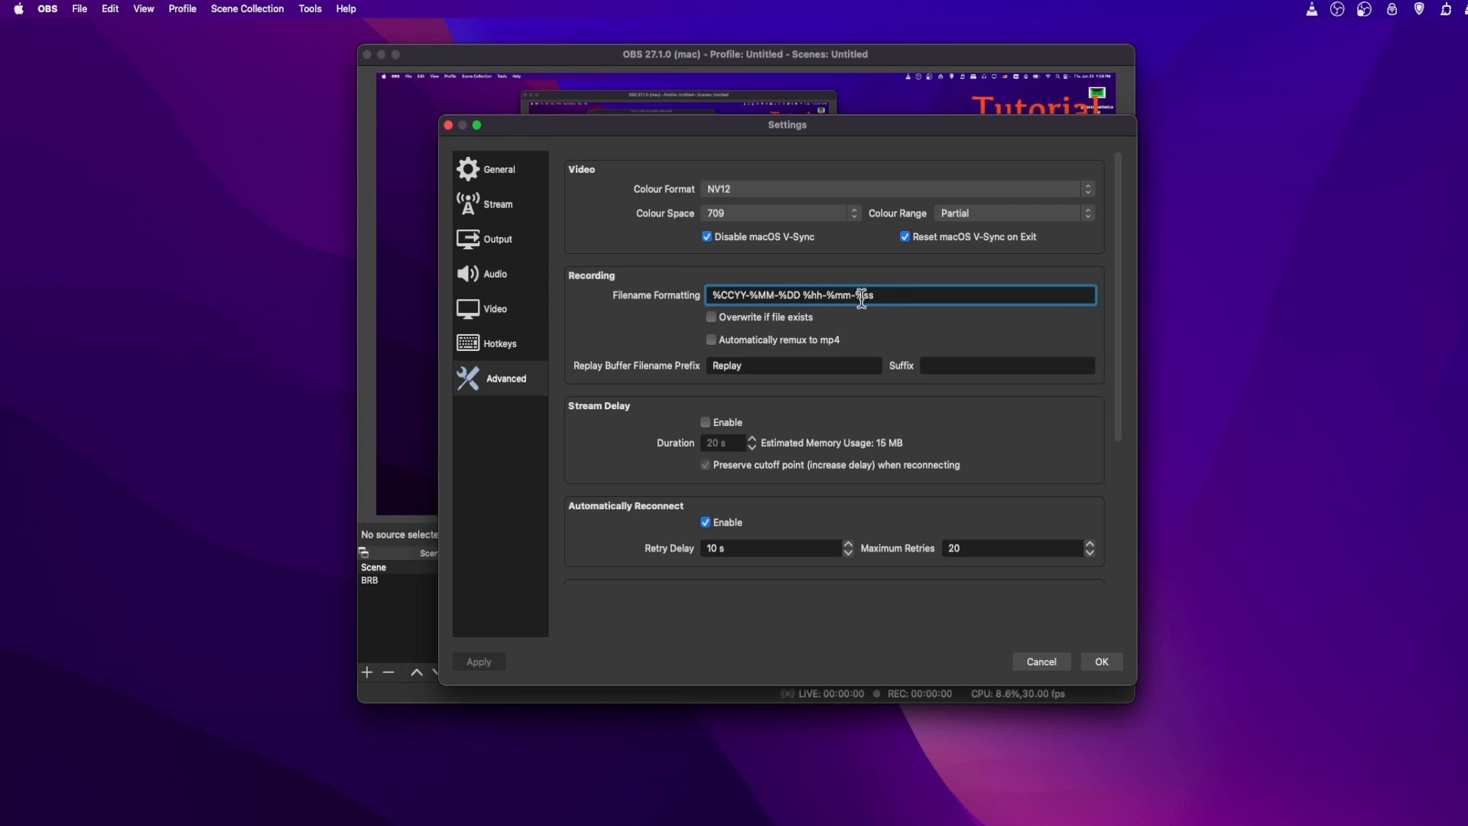
mouse_move(731, 296)
text(-TUTORIAL)
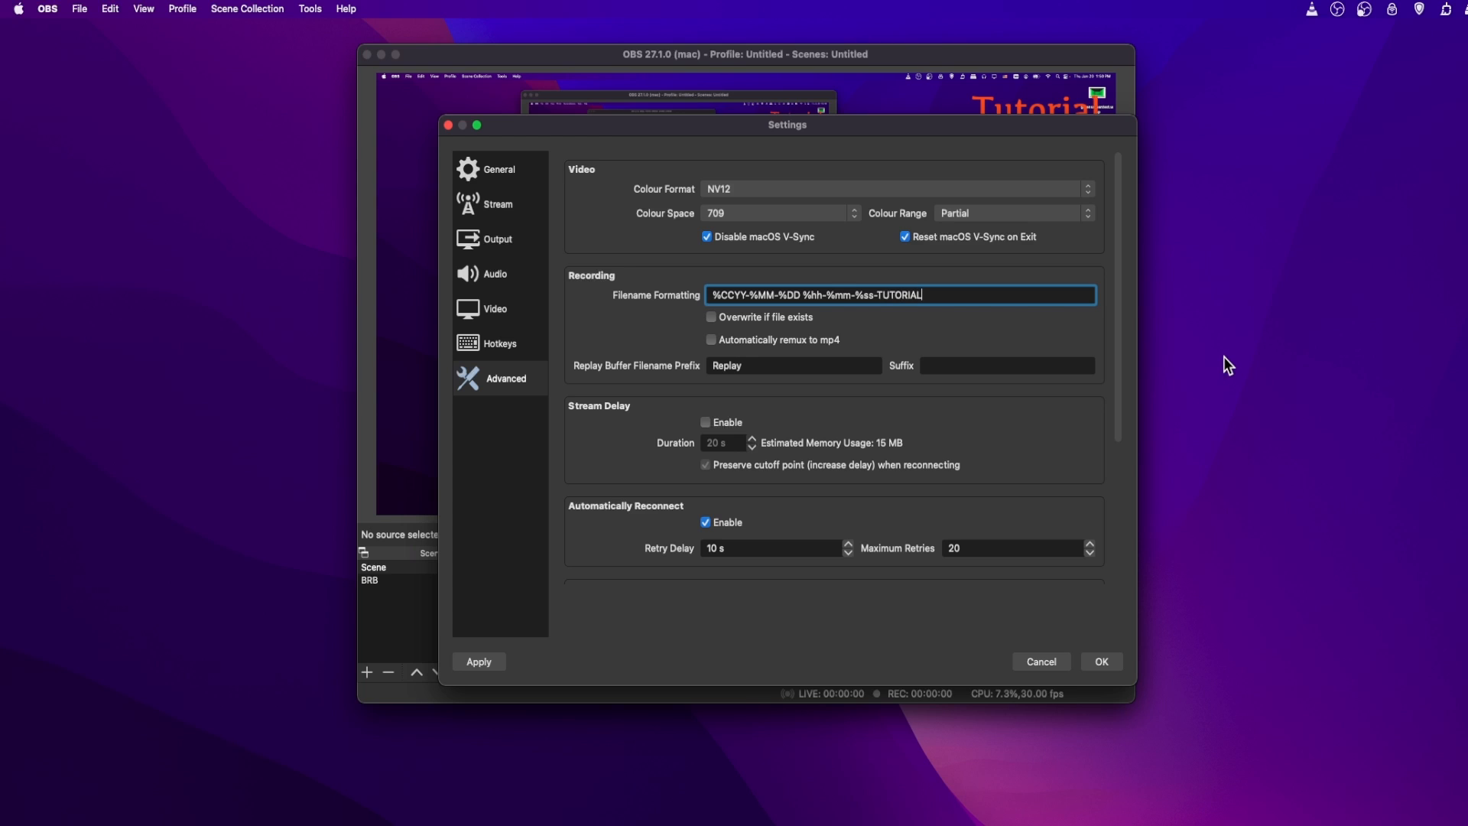
Remove the "-TUTORIAL" suffix and put the prefix "TUTORIAL-" at the start of the recording filename format
key(BackSpace)
key(BackSpace)
key(BackSpace)
key(BackSpace)
key(BackSpace)
key(BackSpace)
key(BackSpace)
key(BackSpace)
key(BackSpace)
key(super+Left)
text(TUTORIAL-)
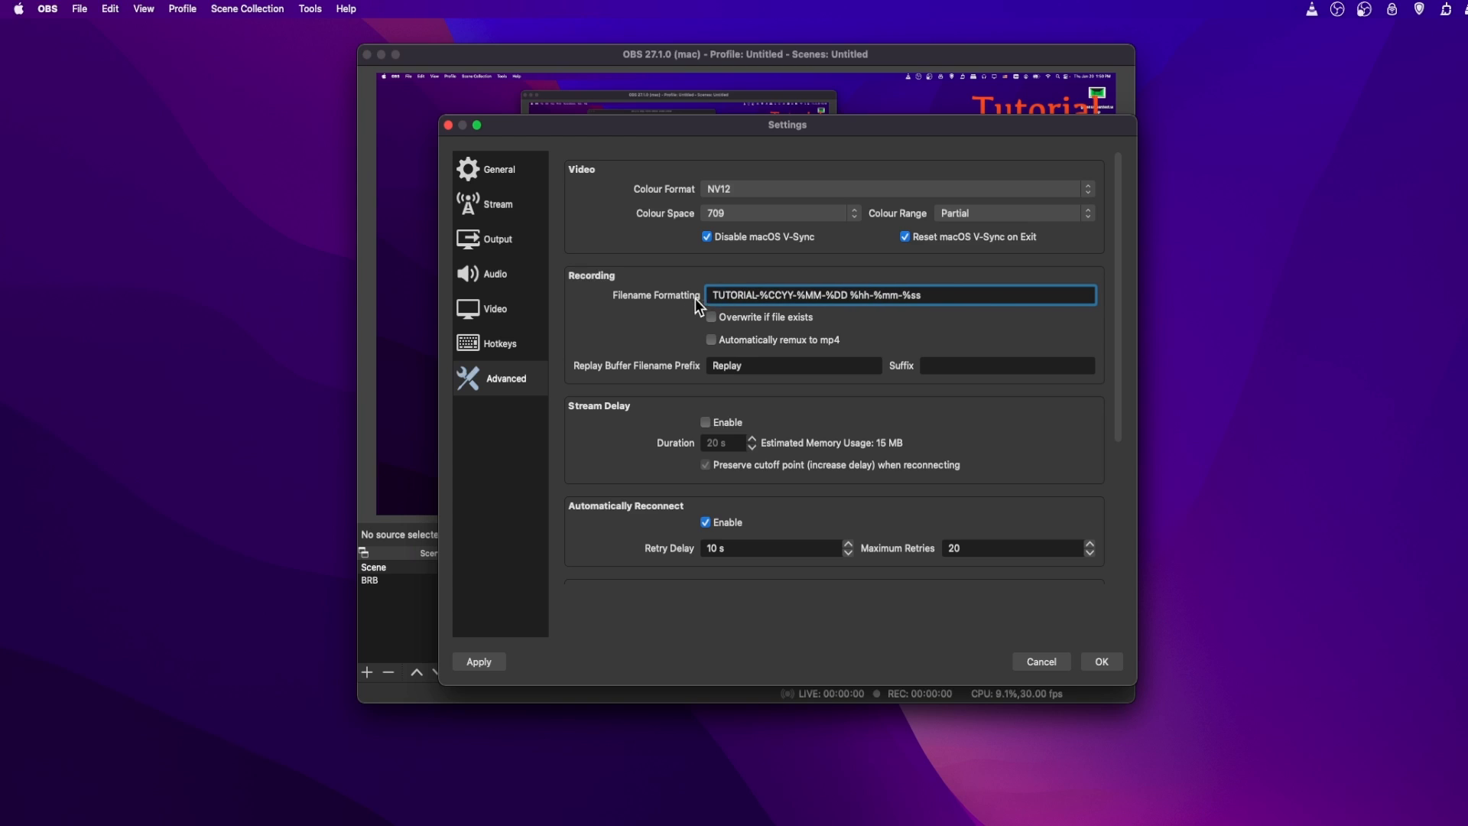
Delete the "TUTORIAL-" prefix so the recording filename format is %CCYY-%MM-%DD %hh-%mm-%ss
drag(712, 295, 940, 295)
click(762, 295)
click(939, 295)
drag(761, 295, 664, 293)
key(BackSpace)
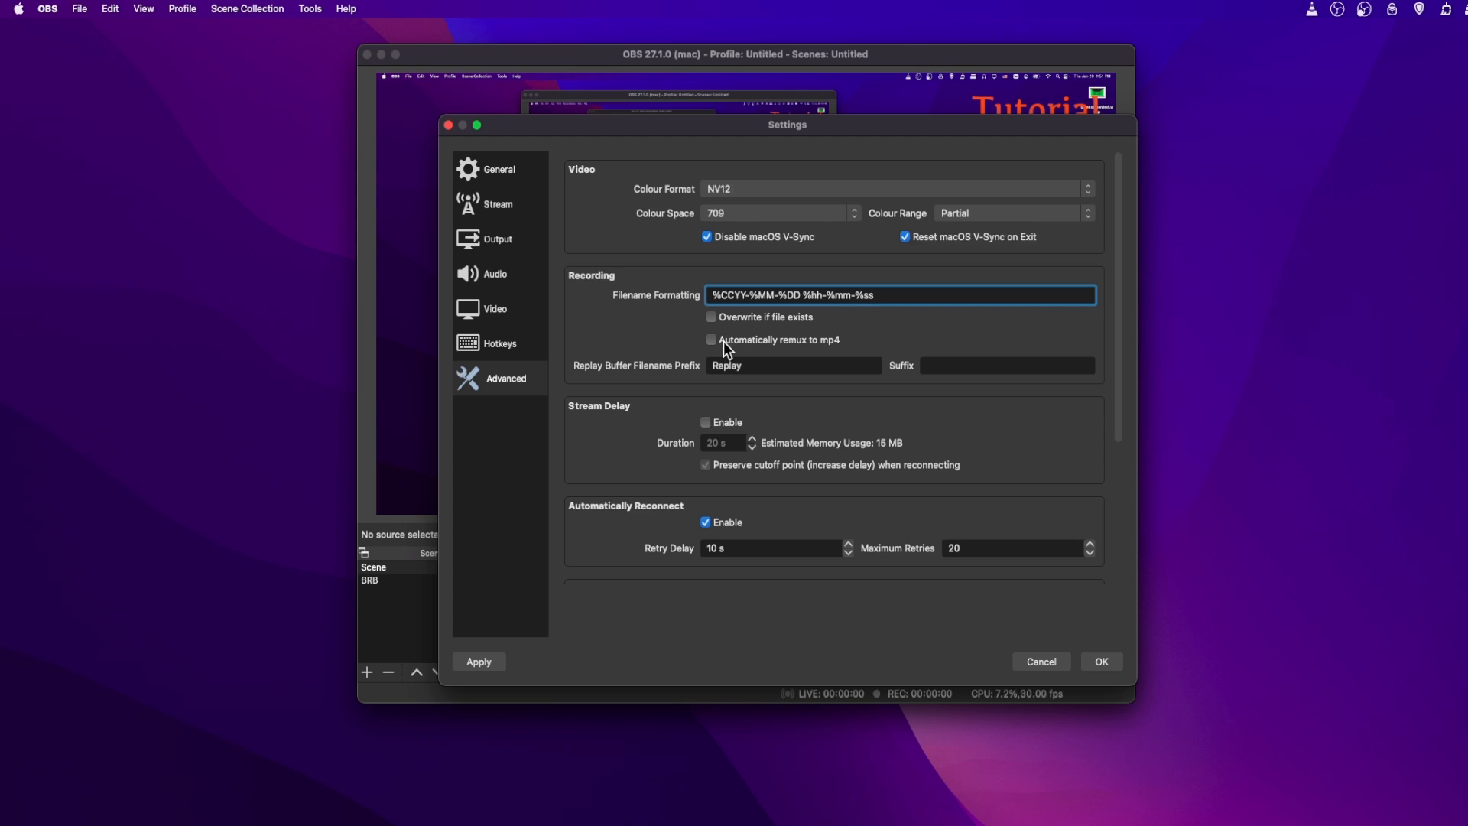
Toggle the option for automatically remuxing recordings to mp4 and accept the settings
click(724, 341)
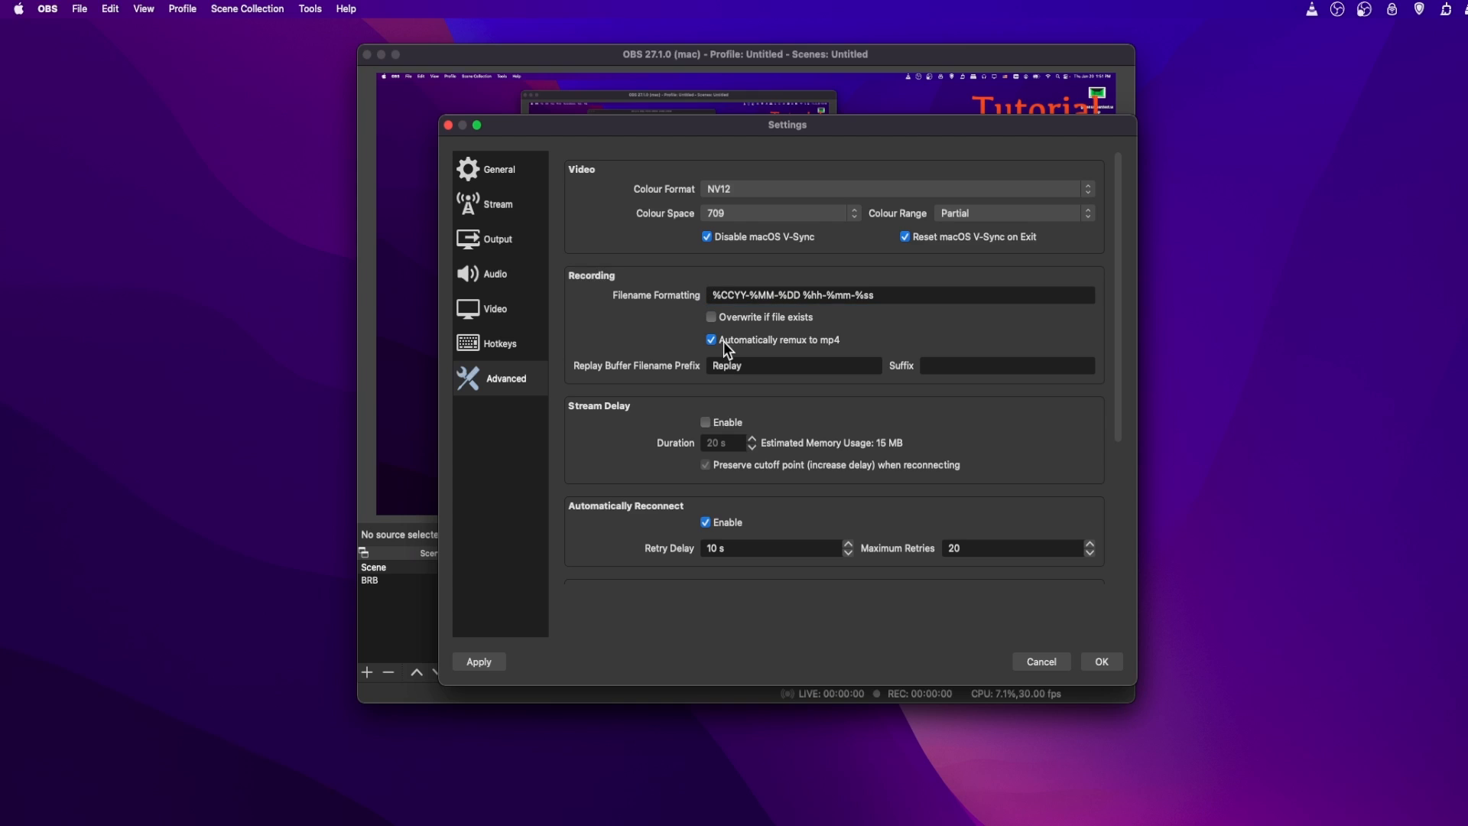
click(769, 341)
click(1103, 664)
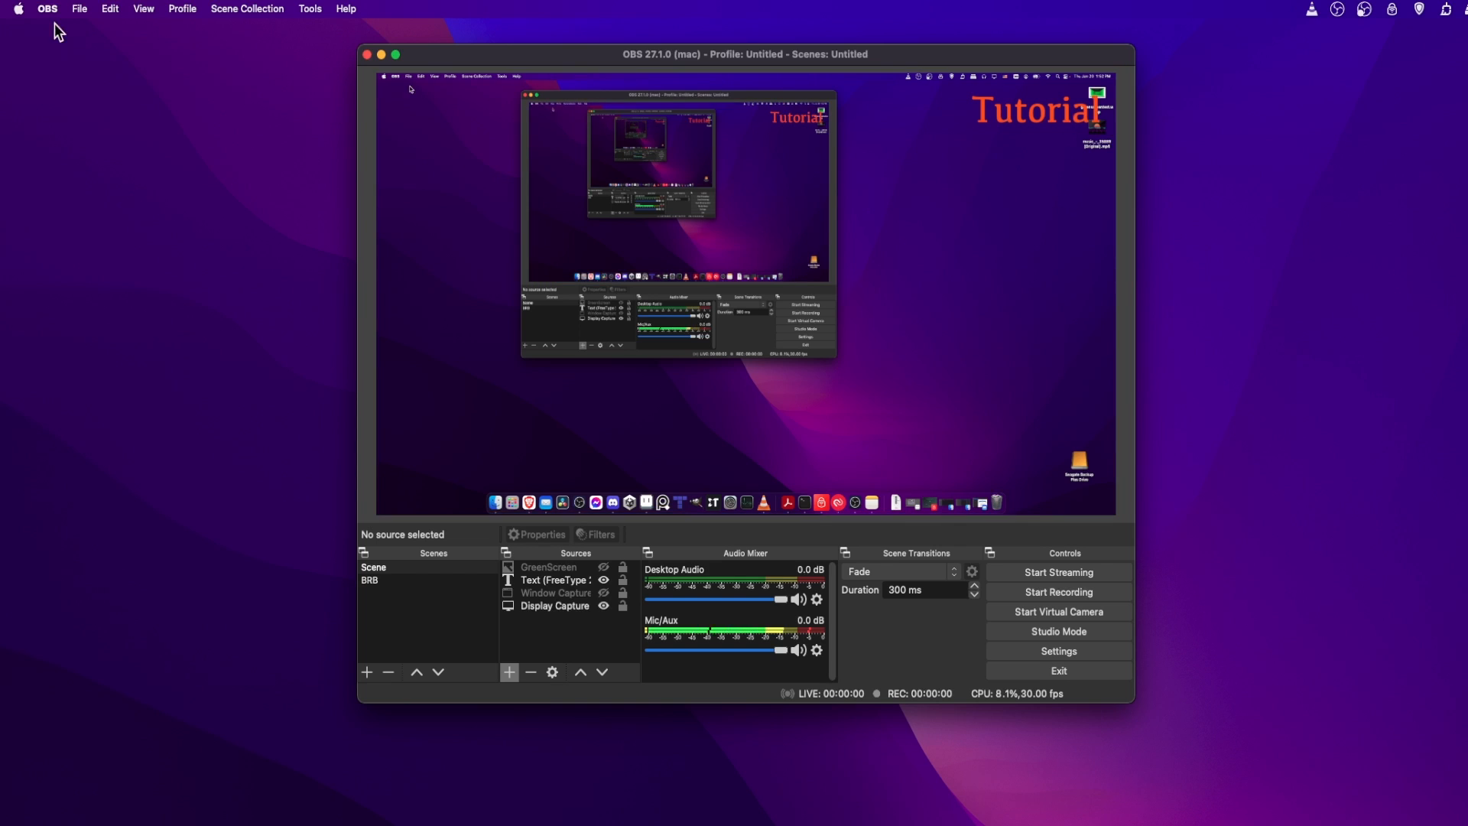
Open the Remux Recordings window, examine its OBS Recording and Target File fields, and close it
click(80, 10)
click(98, 49)
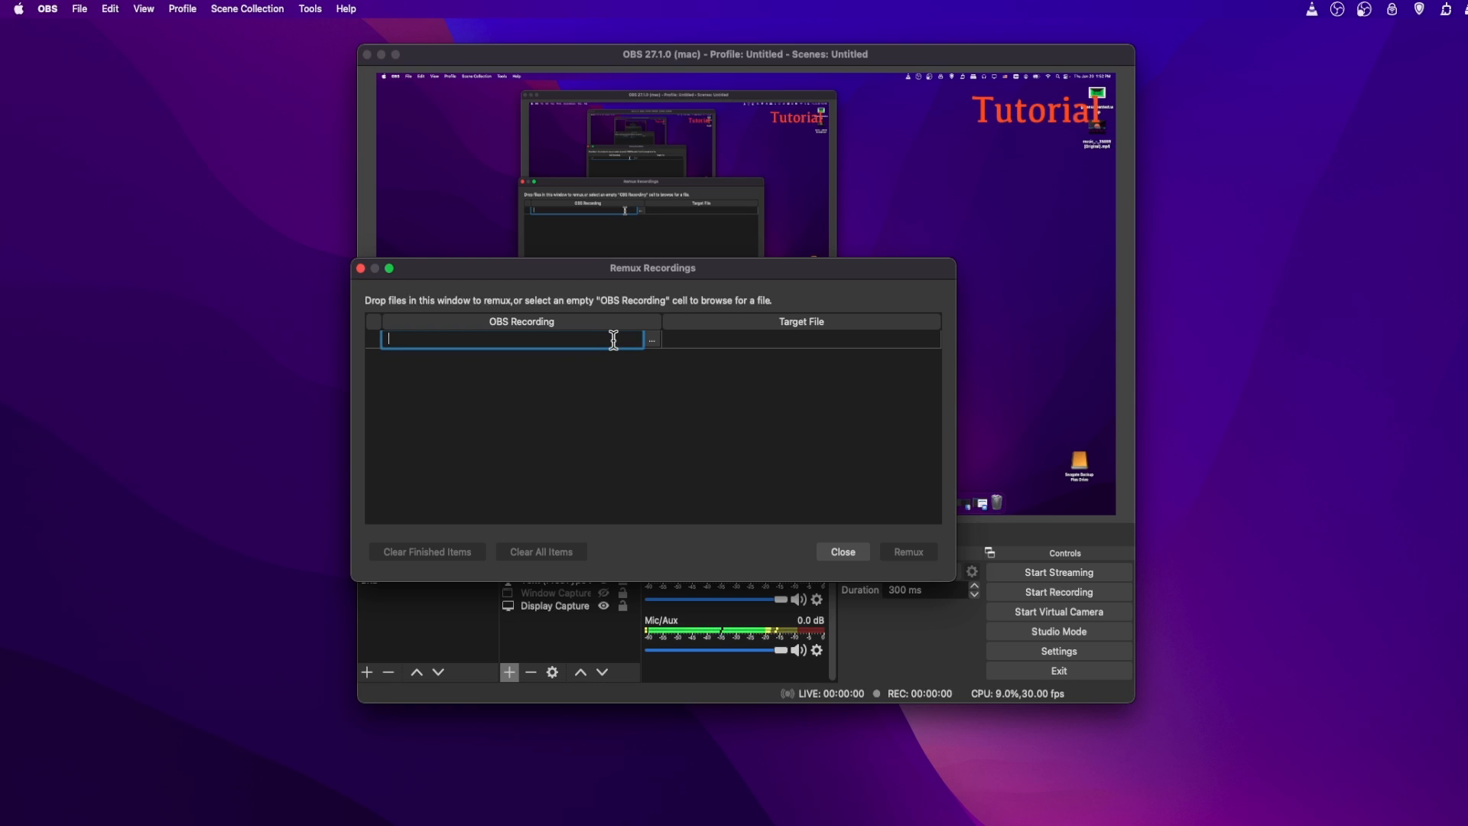
click(701, 337)
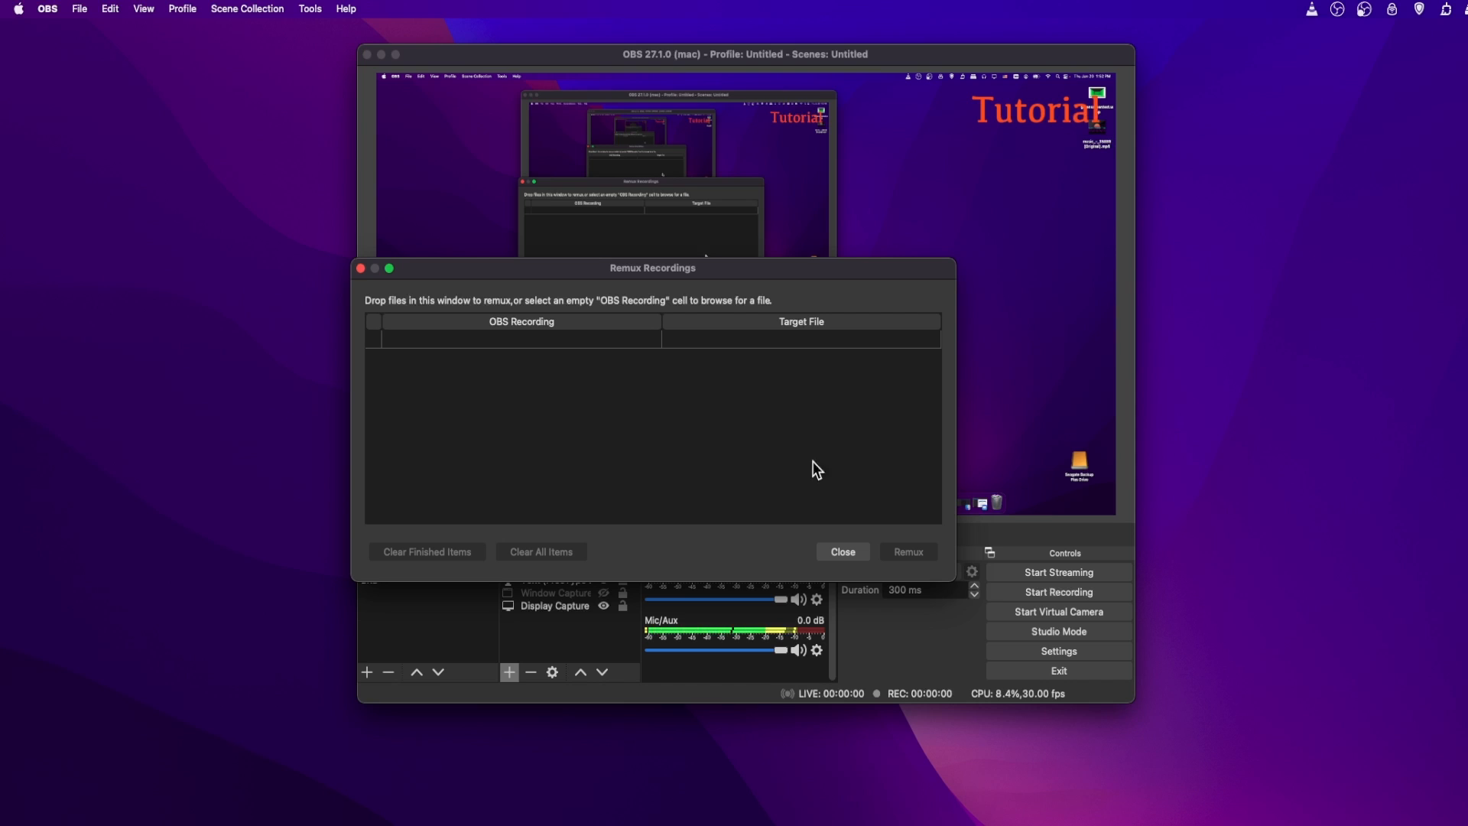
click(849, 552)
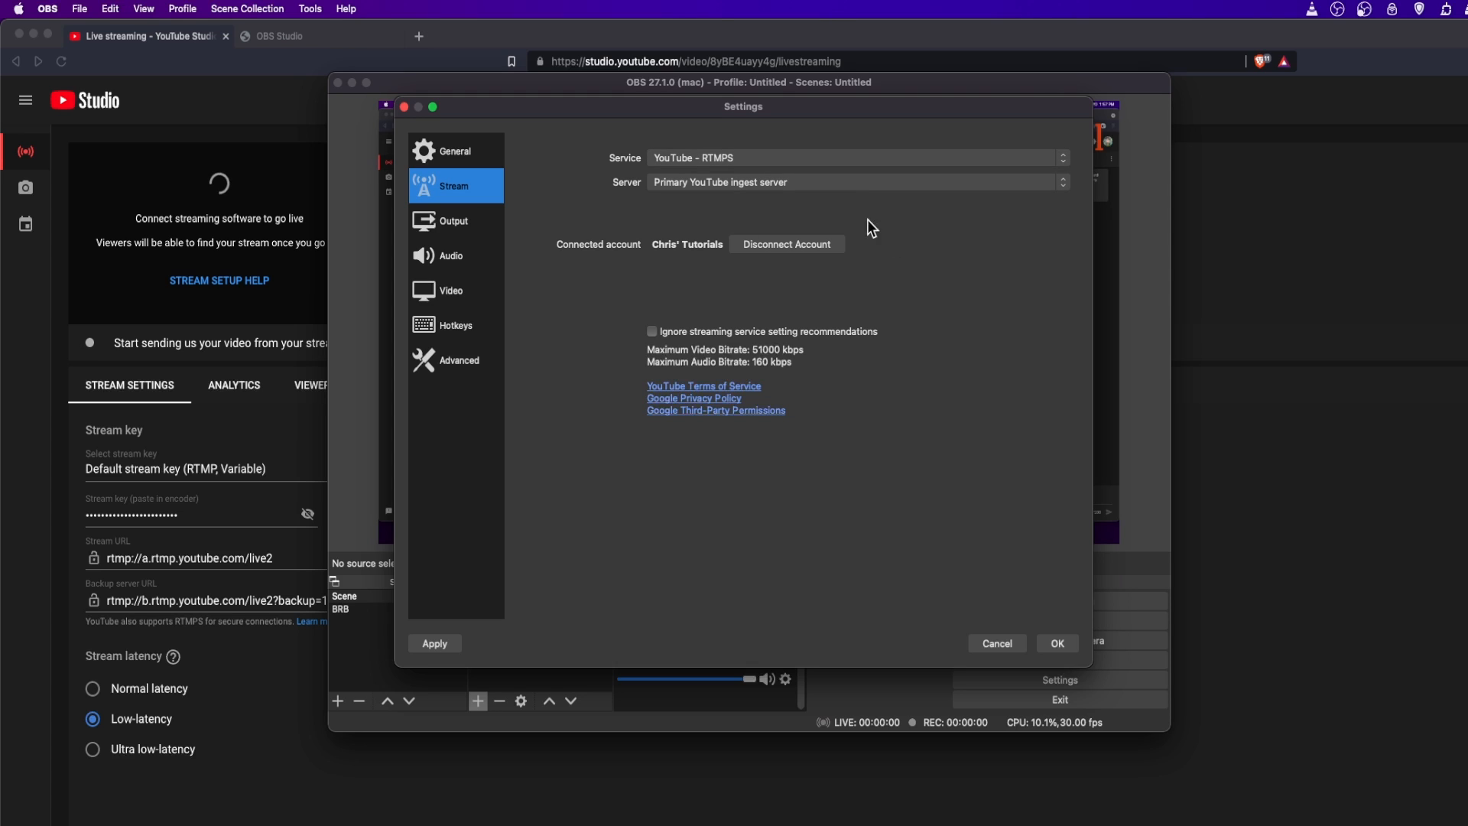
Accept the YouTube - RTMPS stream settings with the connected account and place the chat window beside the main window
click(1058, 643)
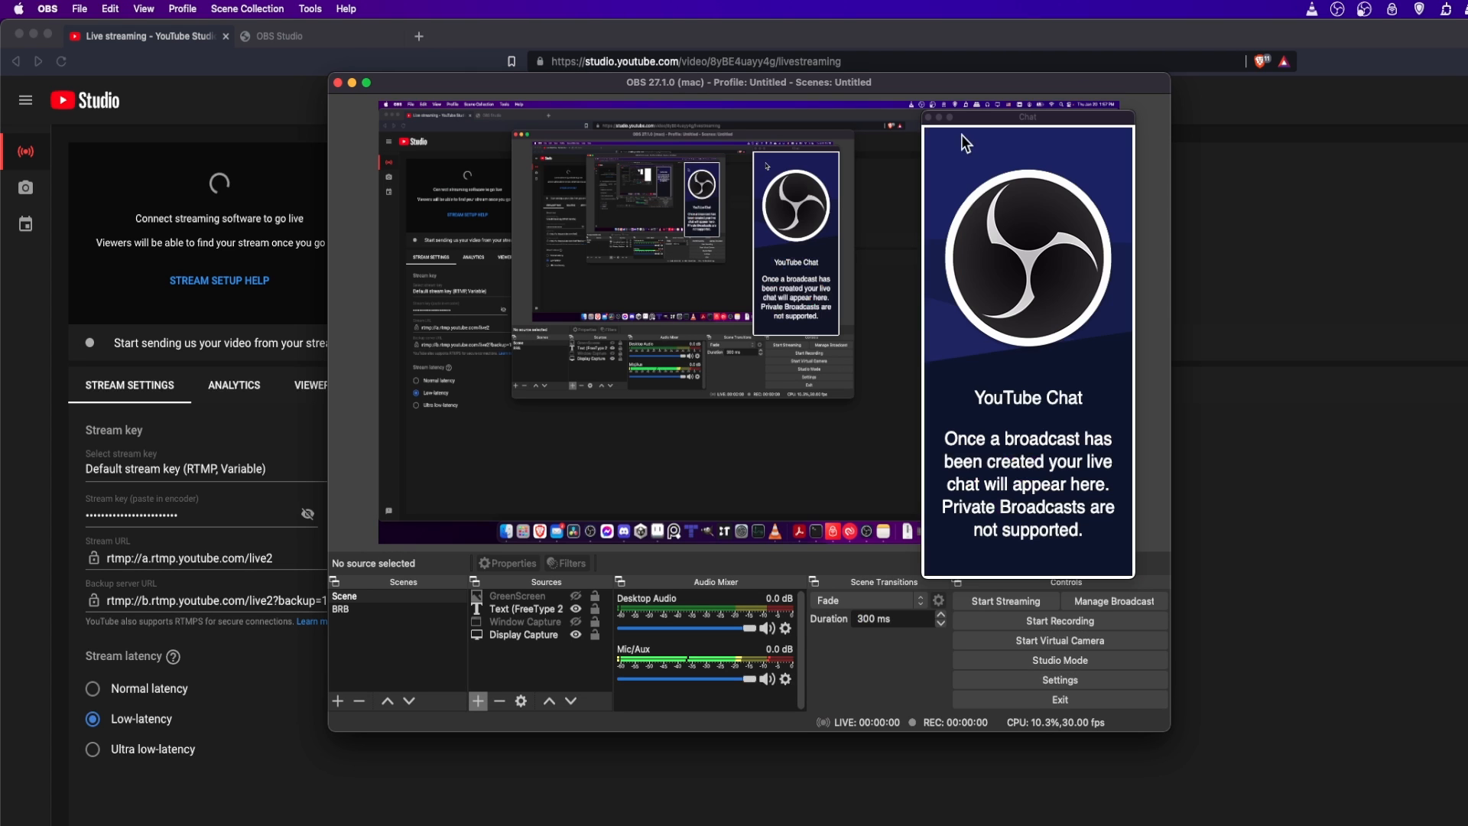
drag(985, 118, 1256, 110)
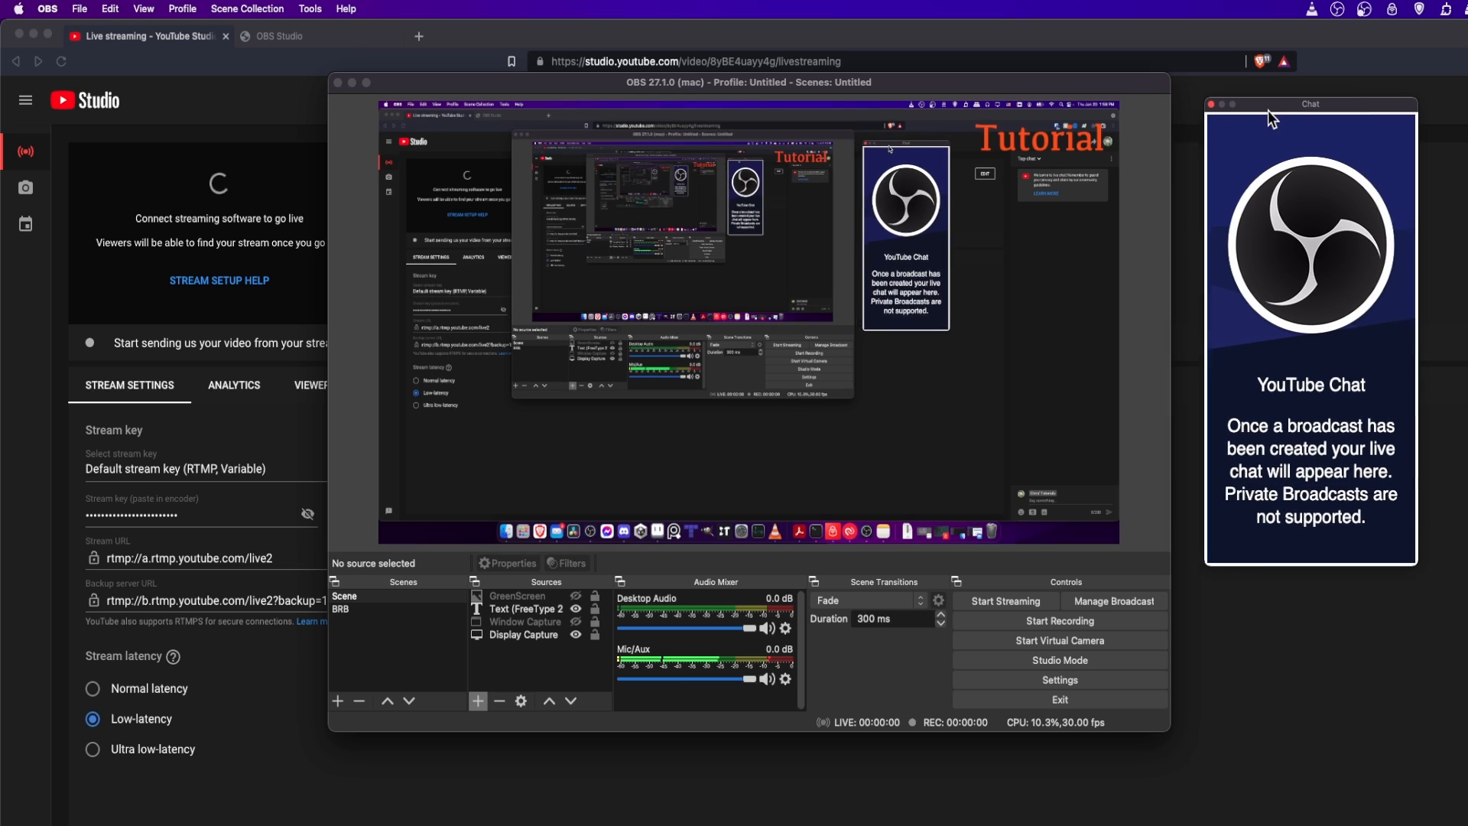
drag(1256, 108, 1252, 109)
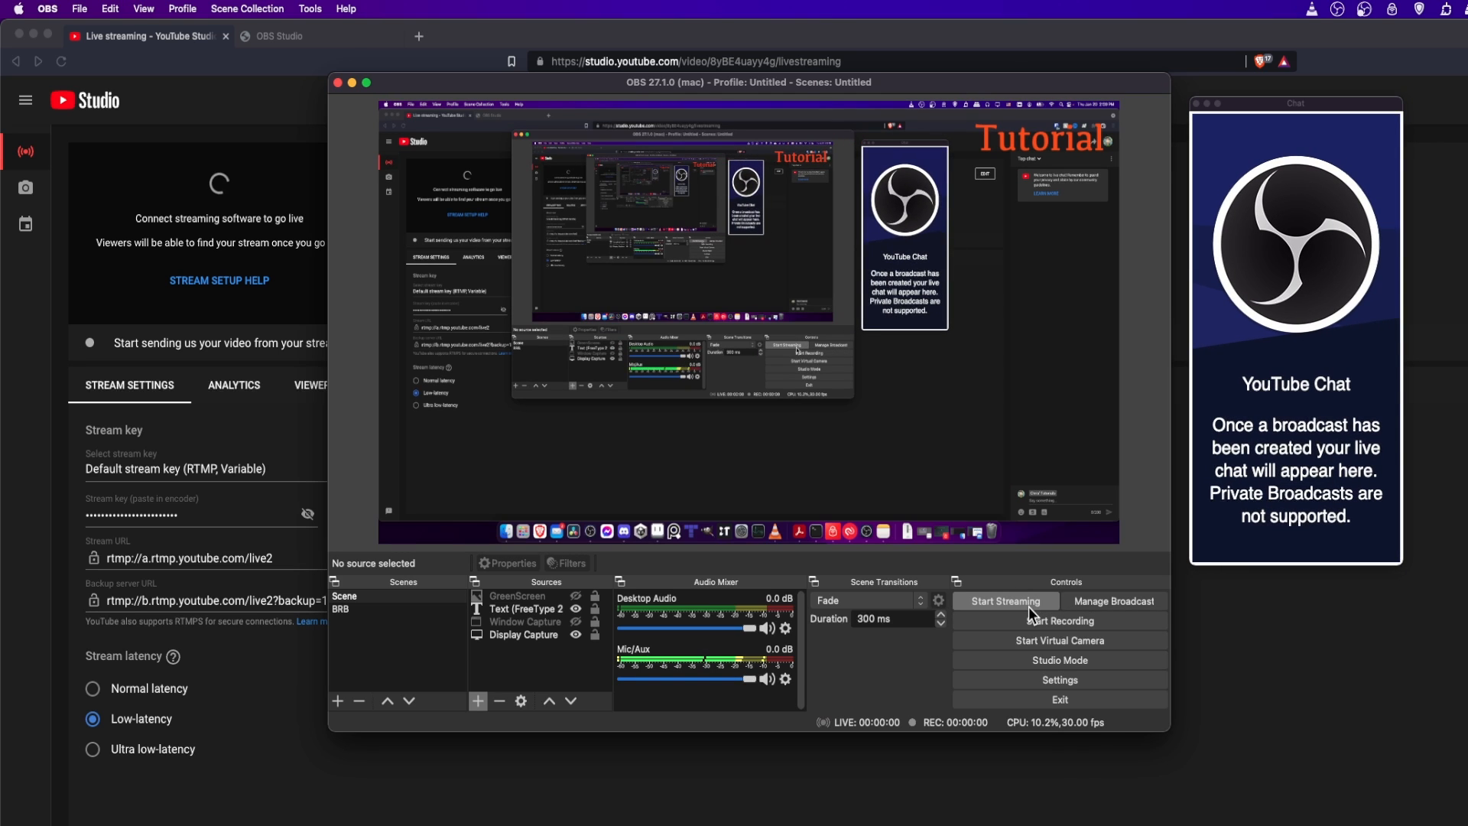
Create a YouTube broadcast with Private privacy that is not made for kids, and start streaming
click(1116, 600)
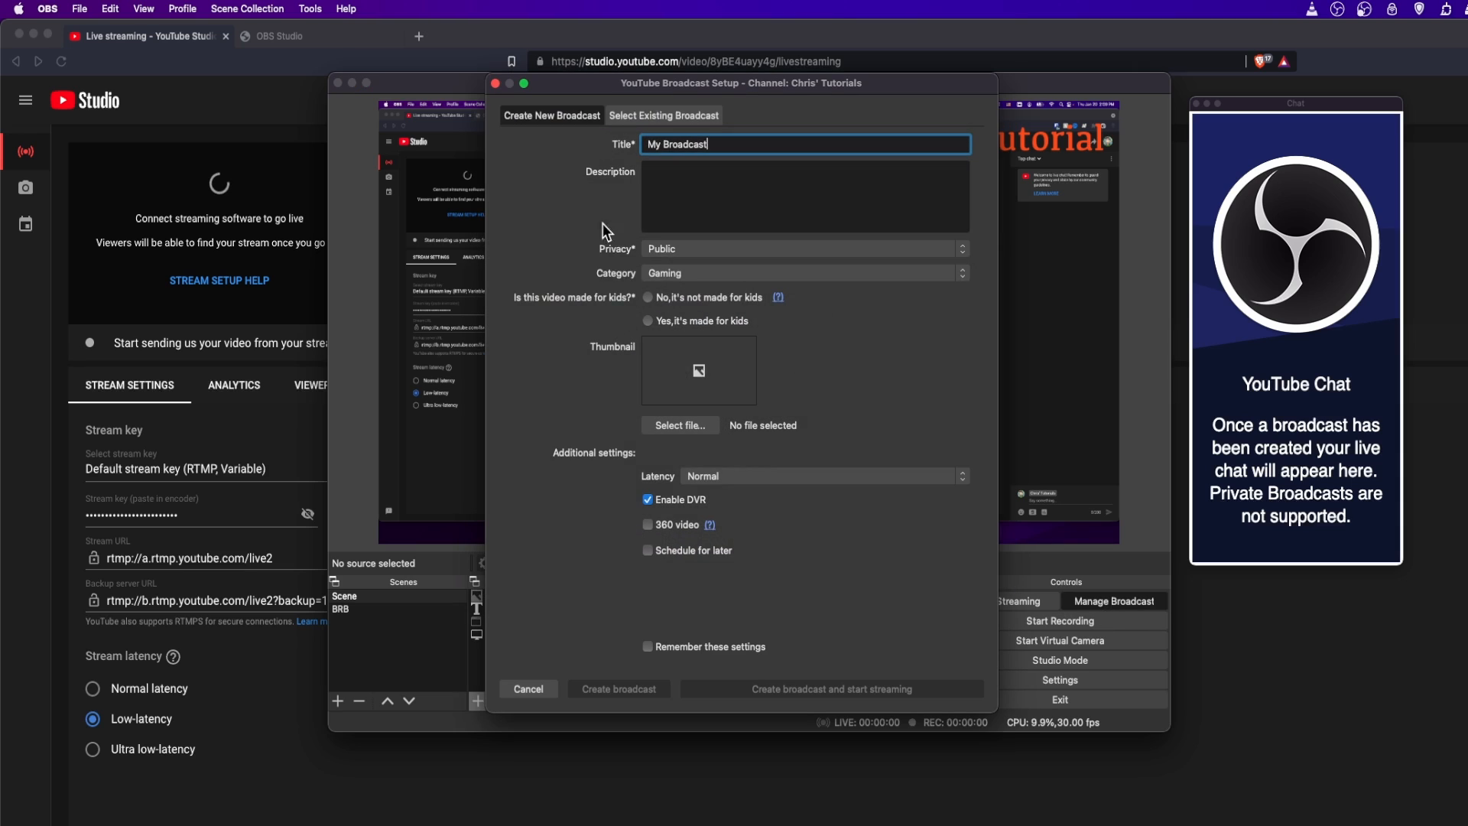
click(681, 250)
click(685, 269)
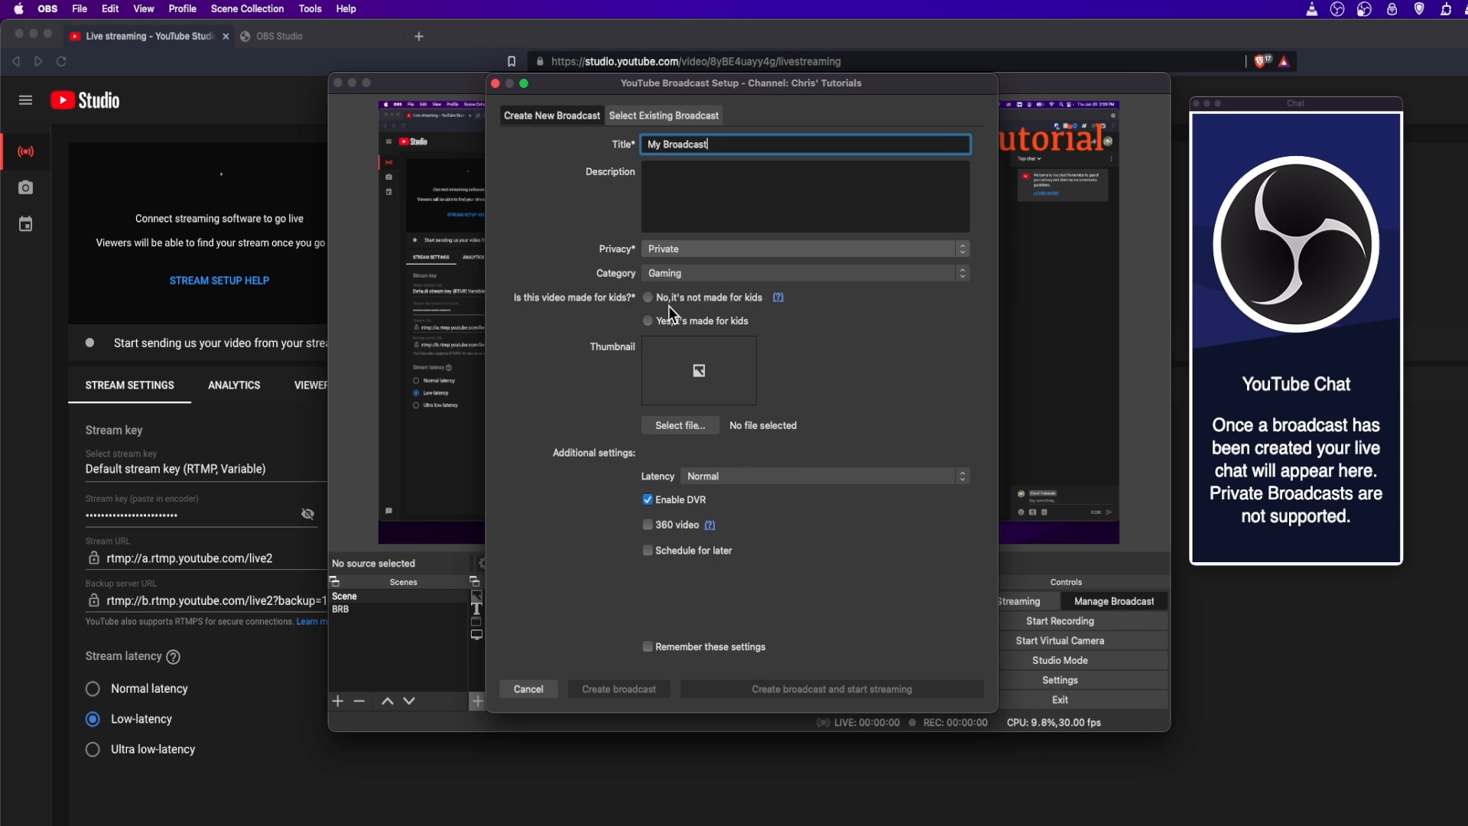
click(648, 297)
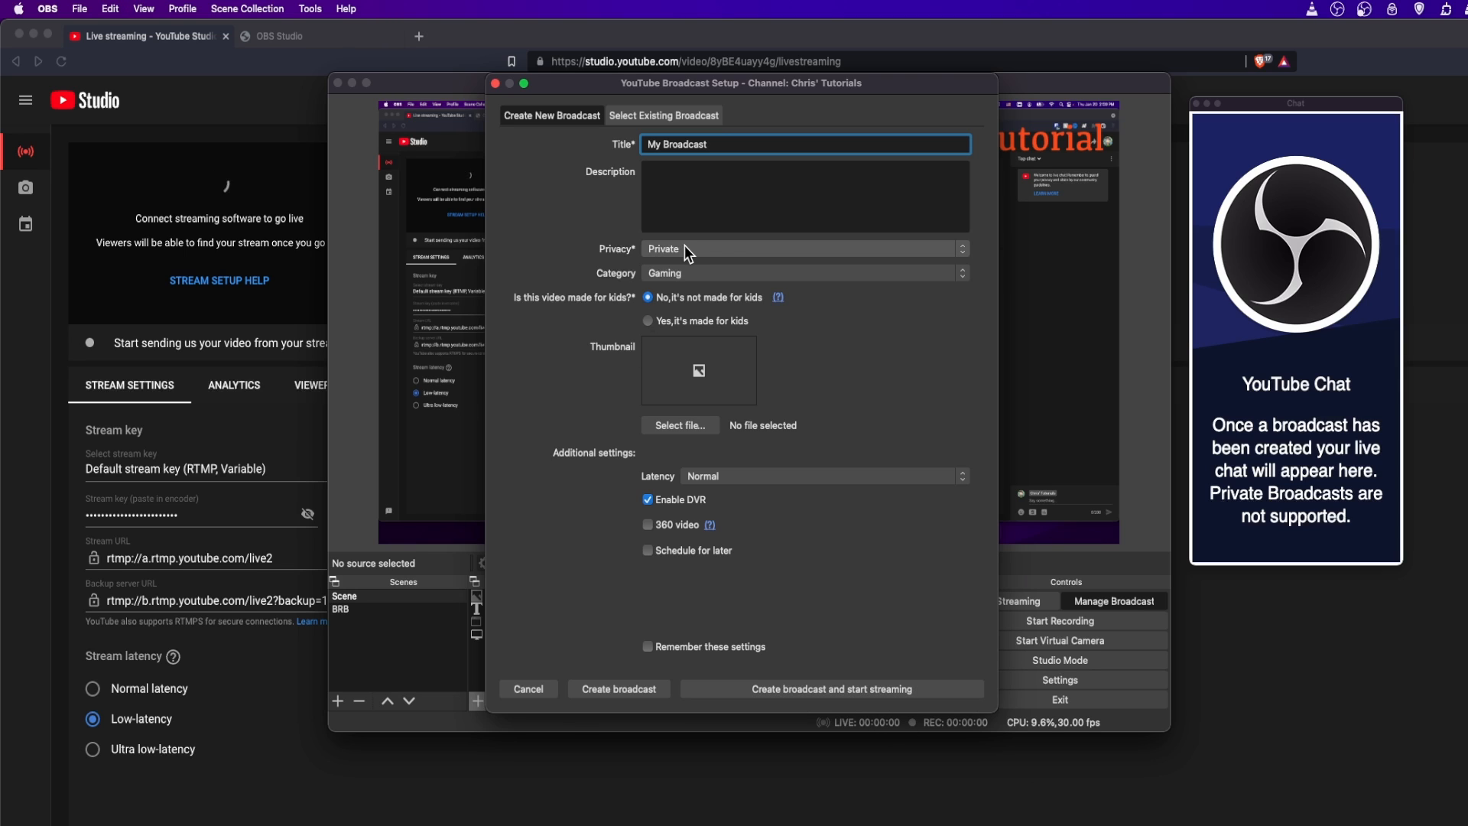
click(889, 695)
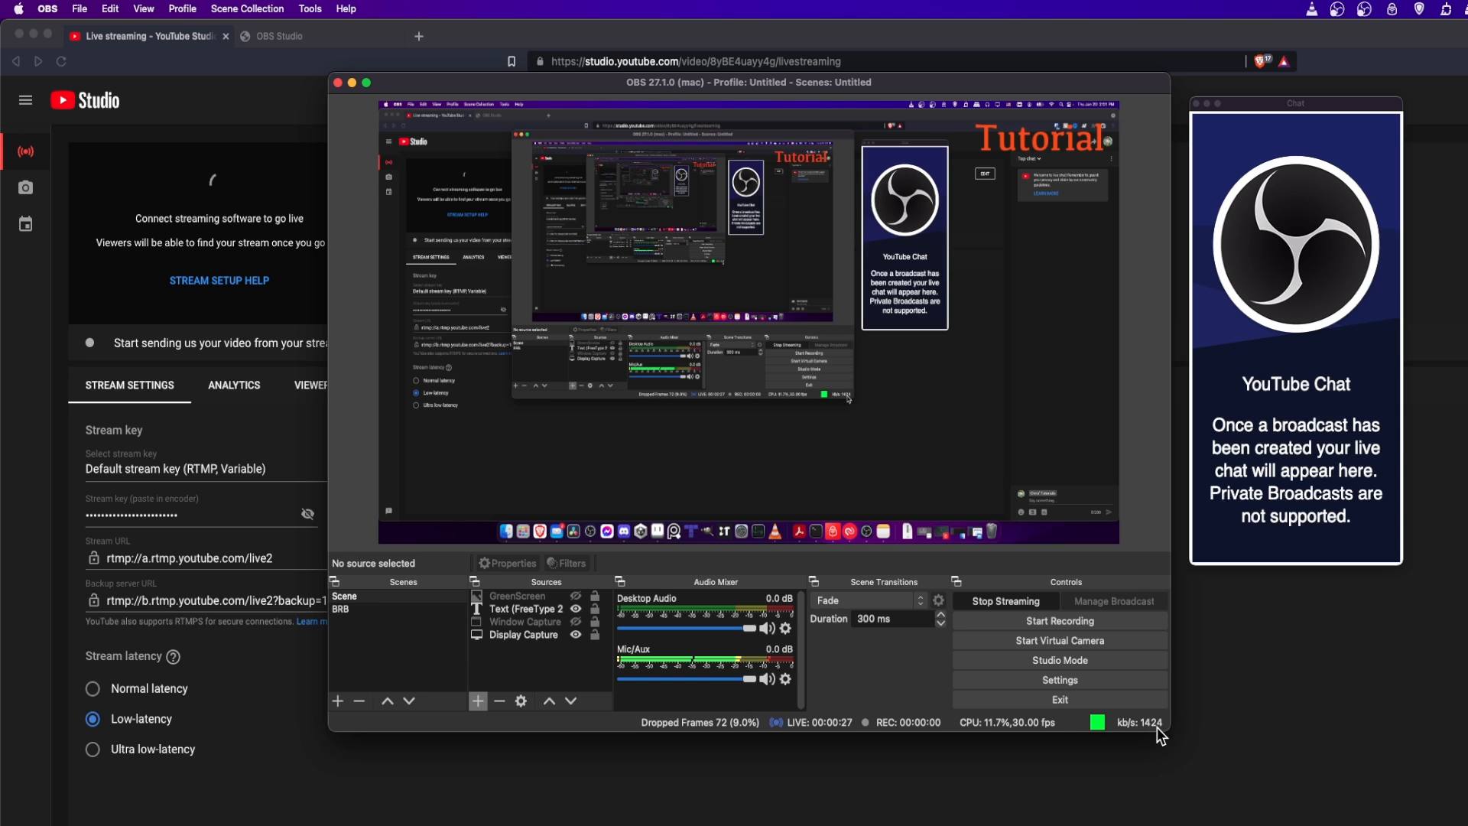
Examine the bitrate in the streaming output settings while live, and leave the settings without changes
click(79, 6)
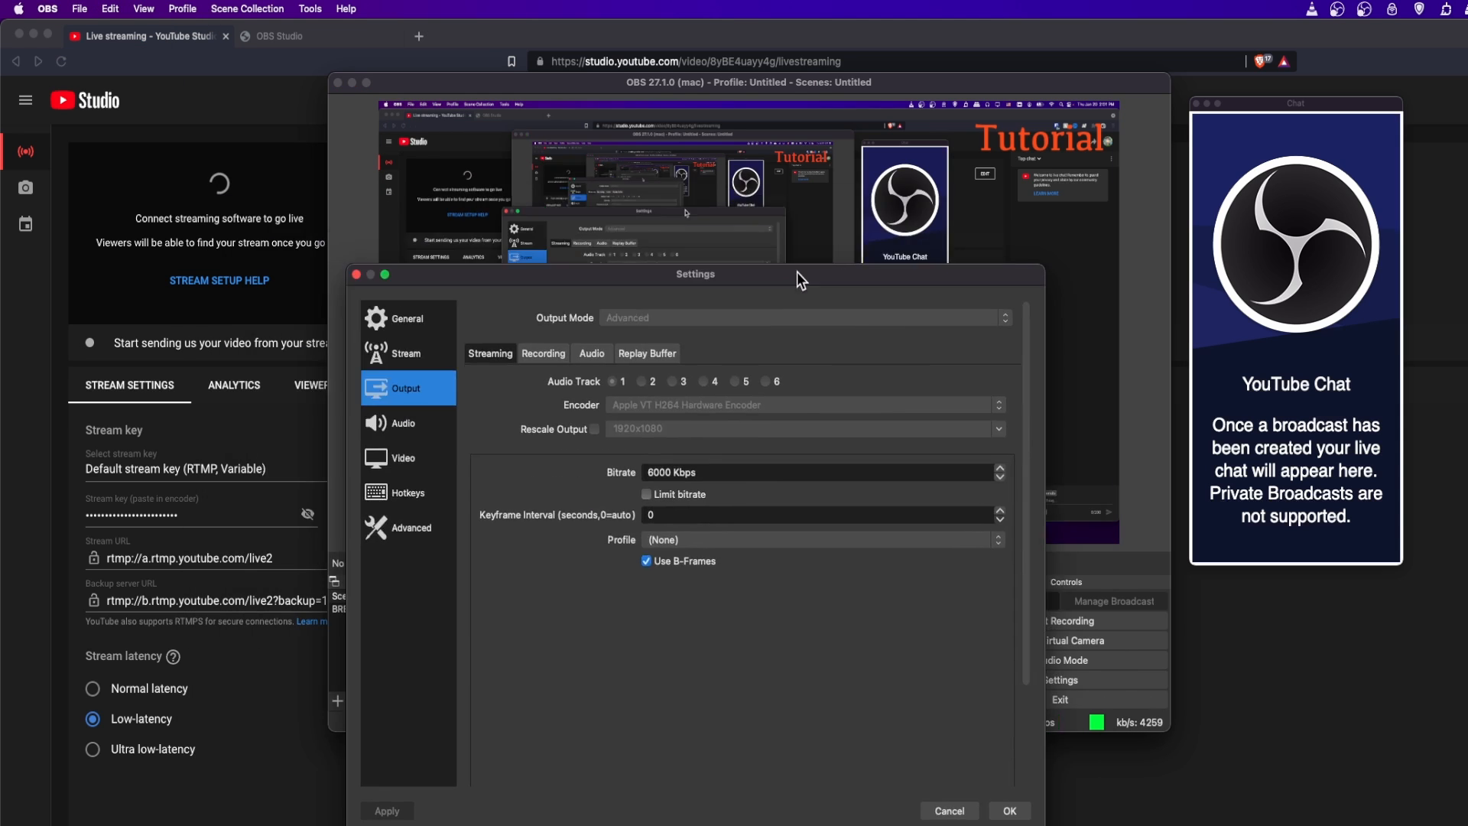
drag(797, 272, 780, 107)
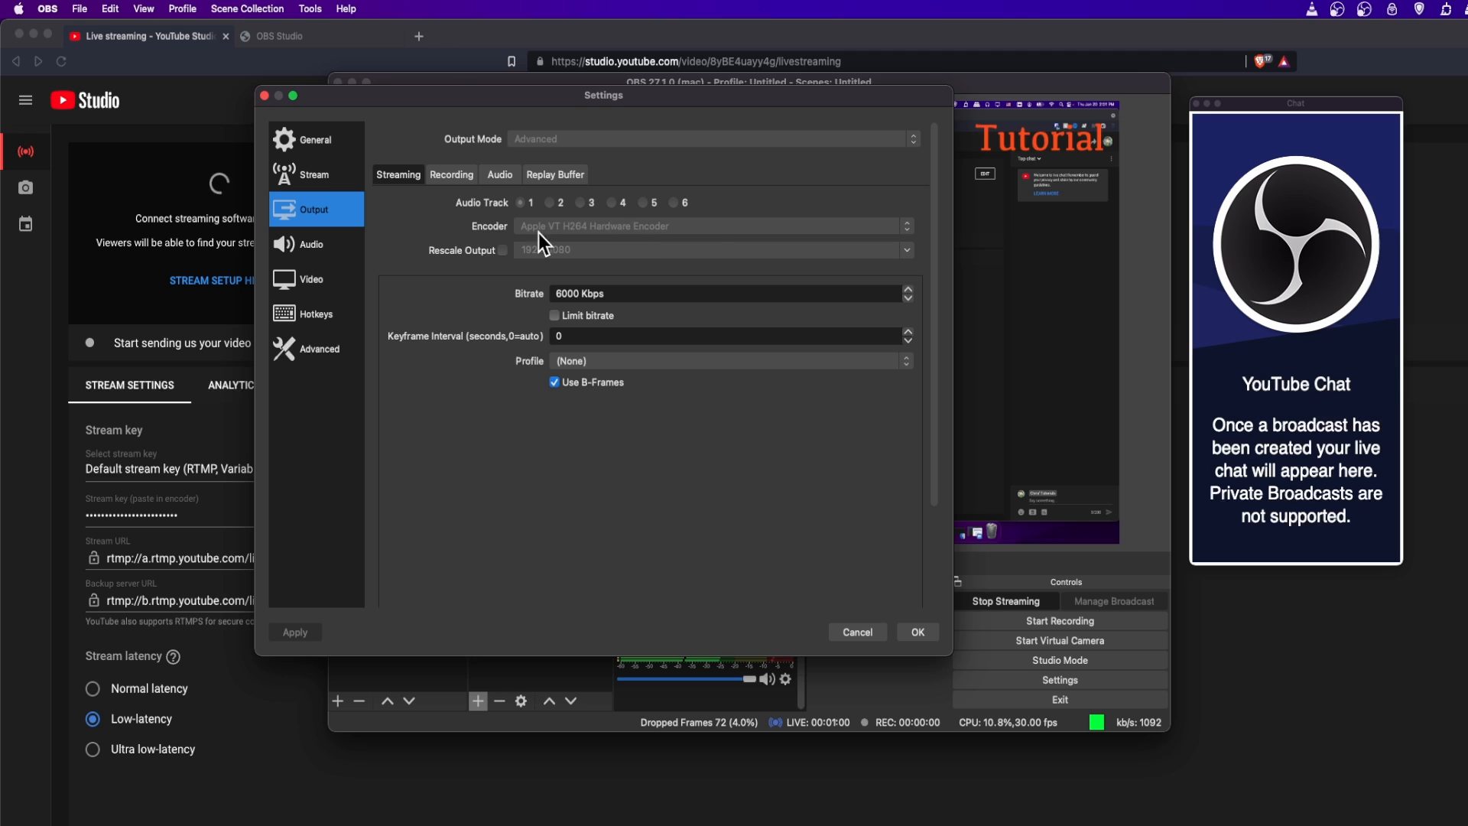
drag(636, 102, 664, 118)
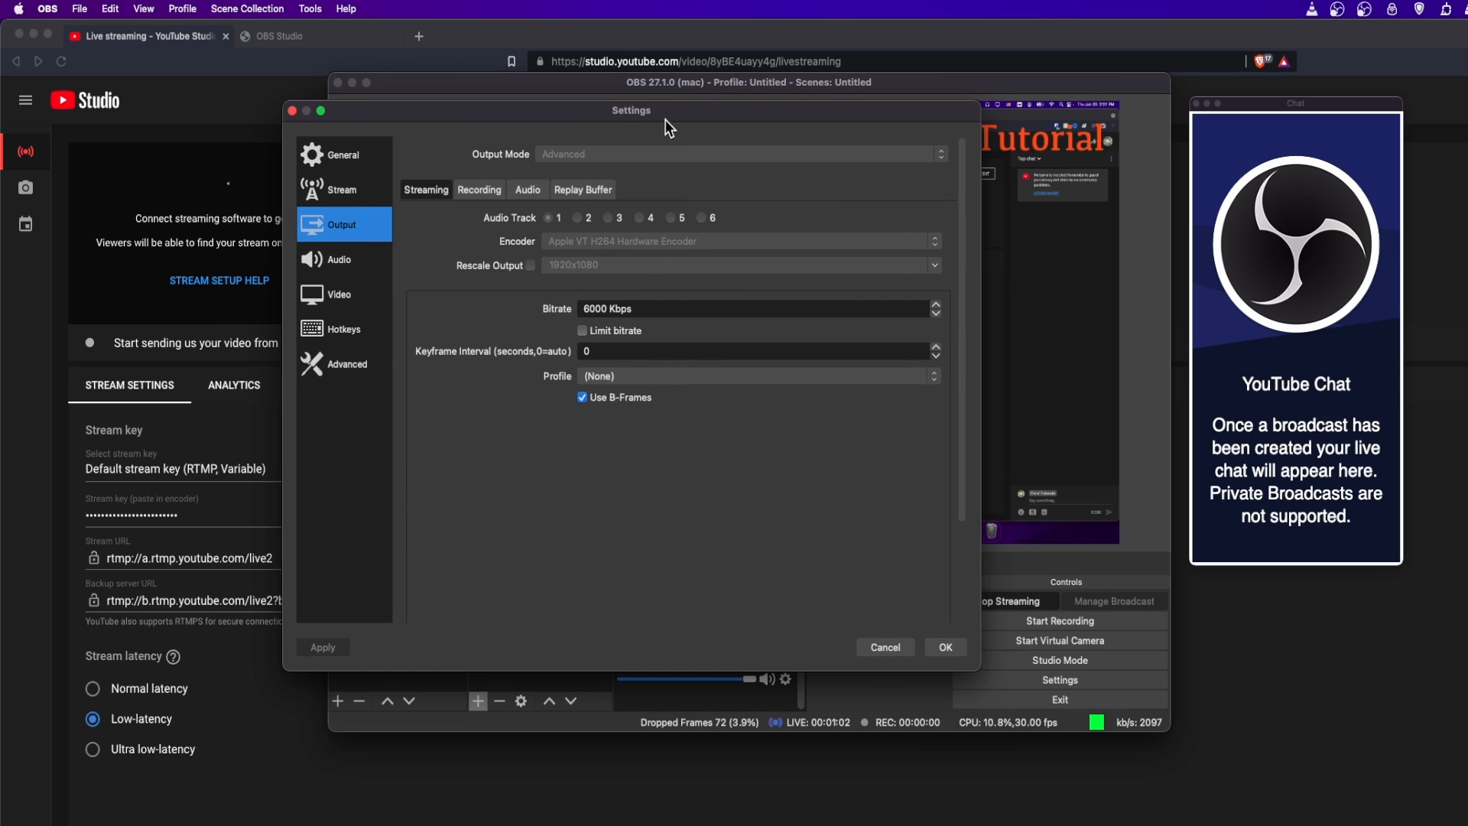
drag(638, 308, 540, 297)
click(470, 300)
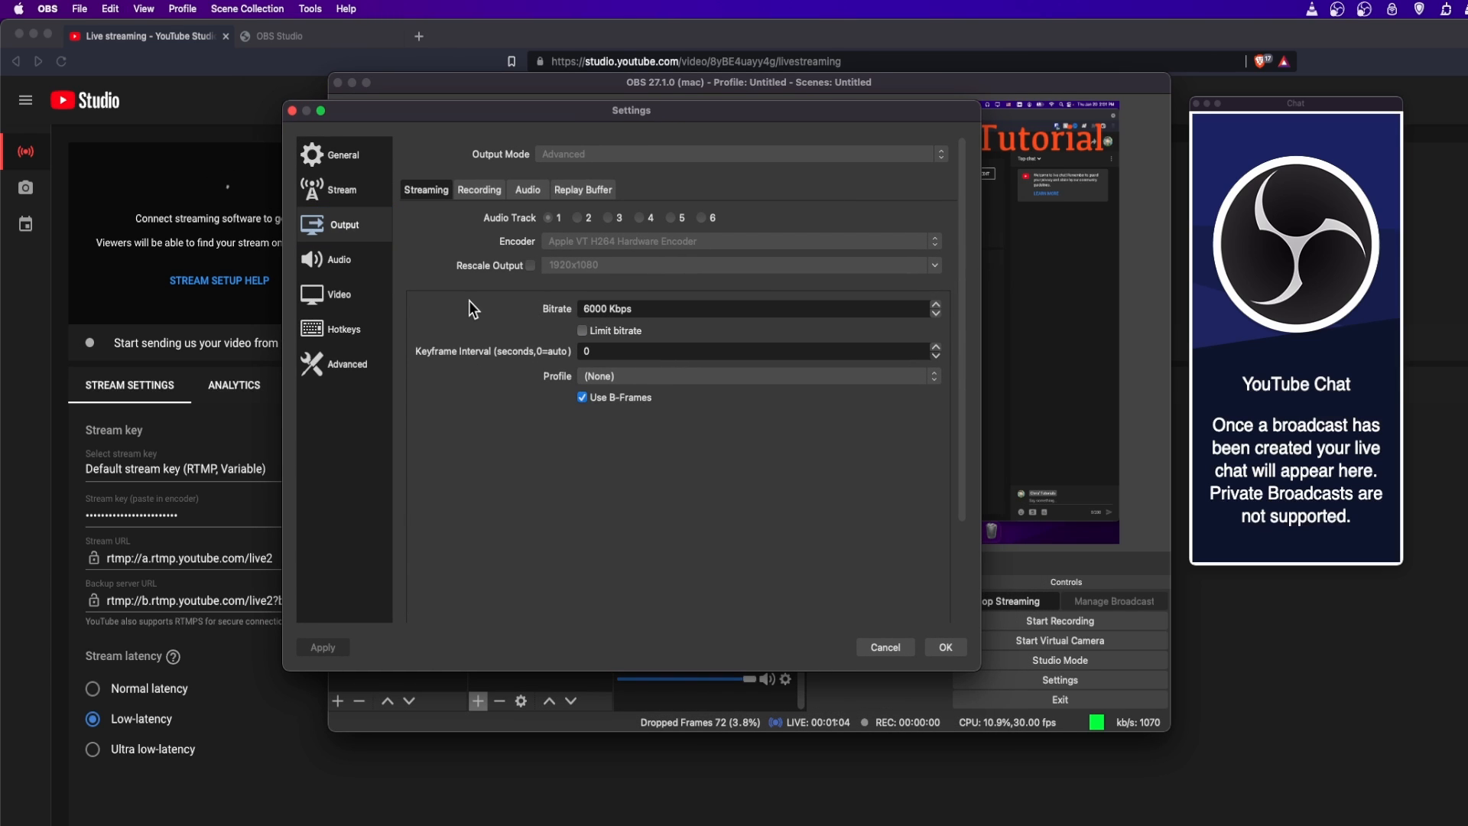
click(885, 647)
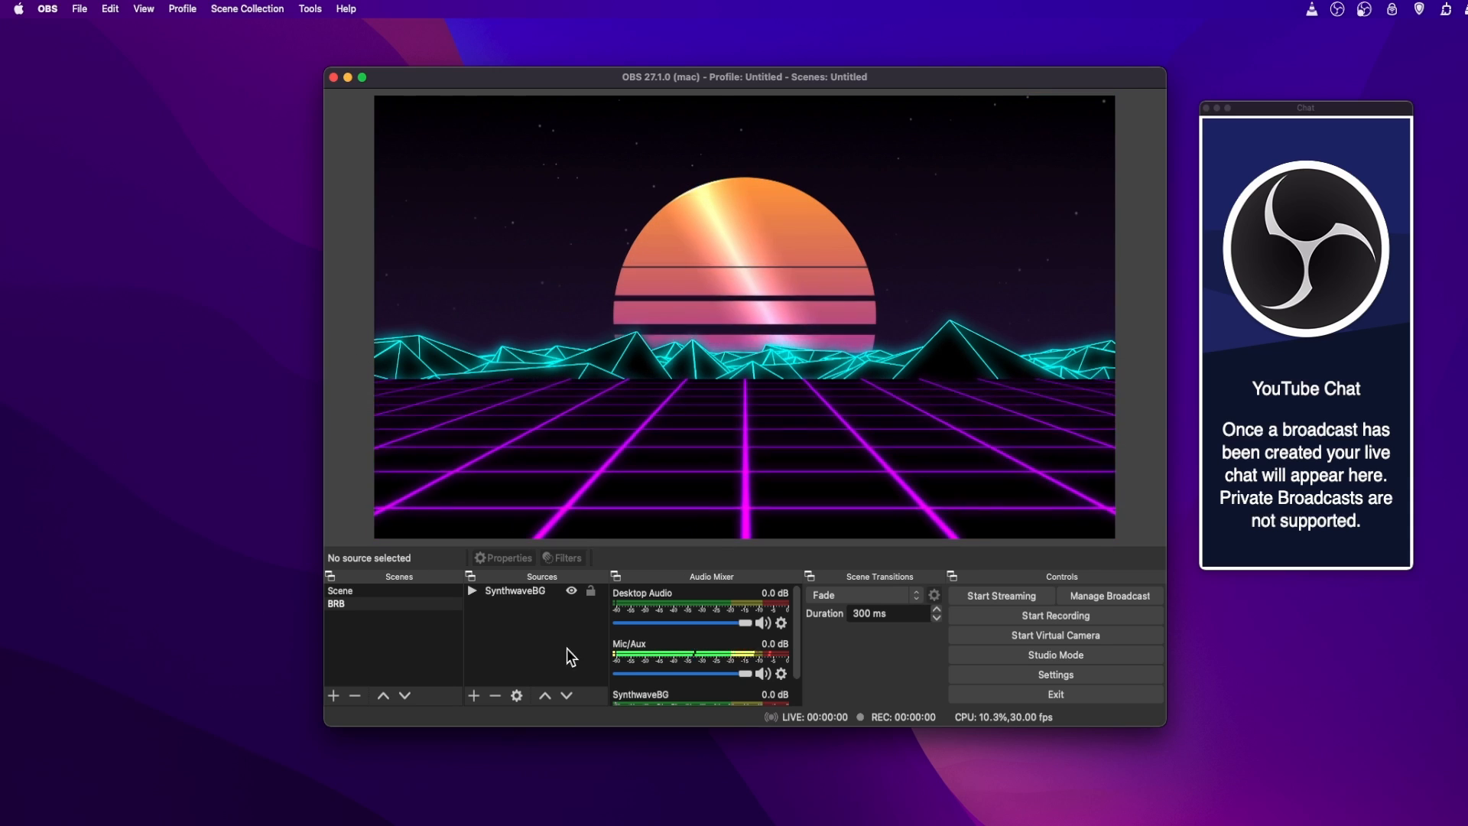
Examine the local file and loop options in the properties of the BRB scene's SynthwaveBG source, and close them
double_click(534, 590)
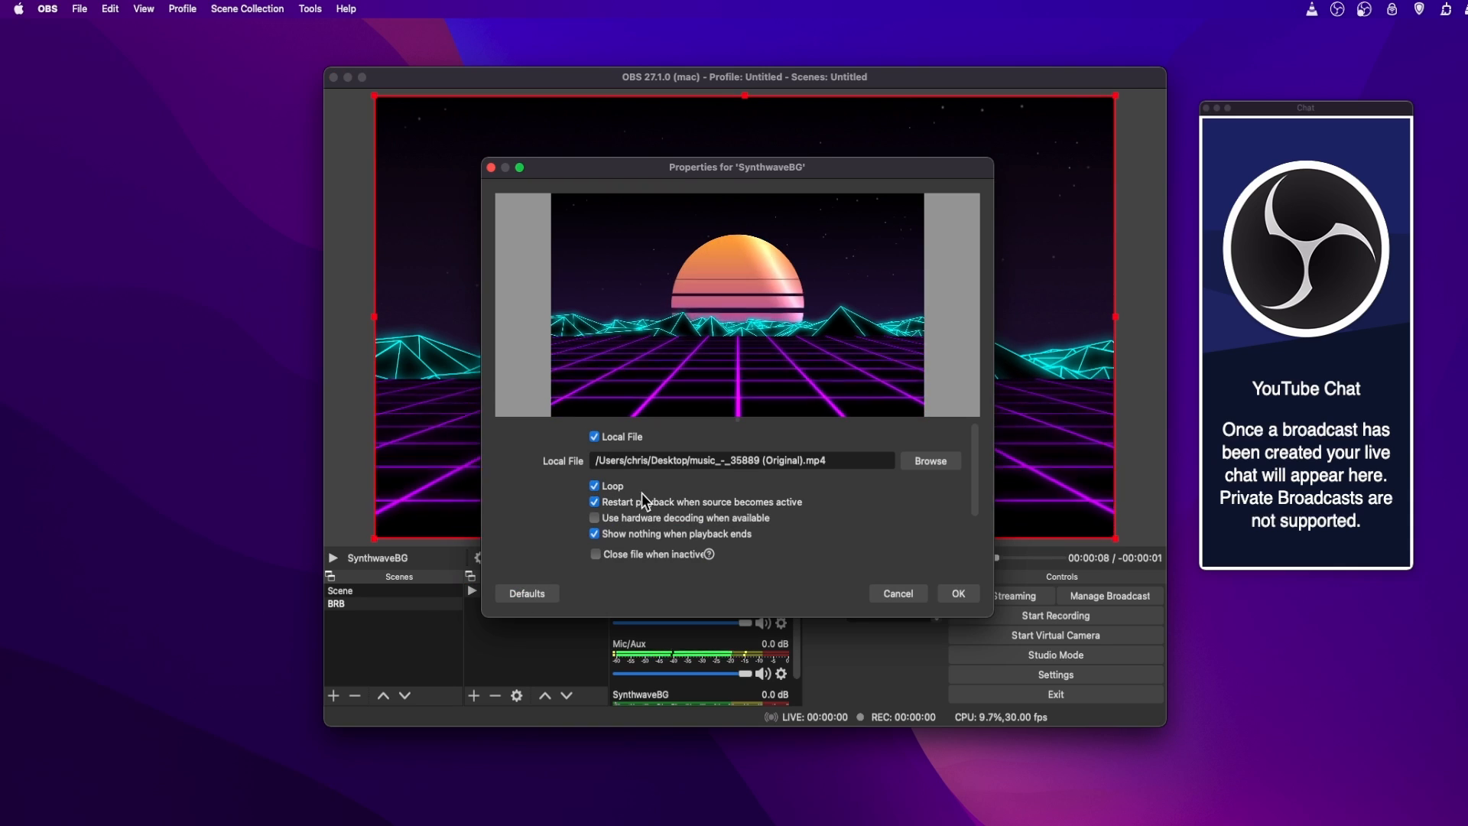
click(961, 593)
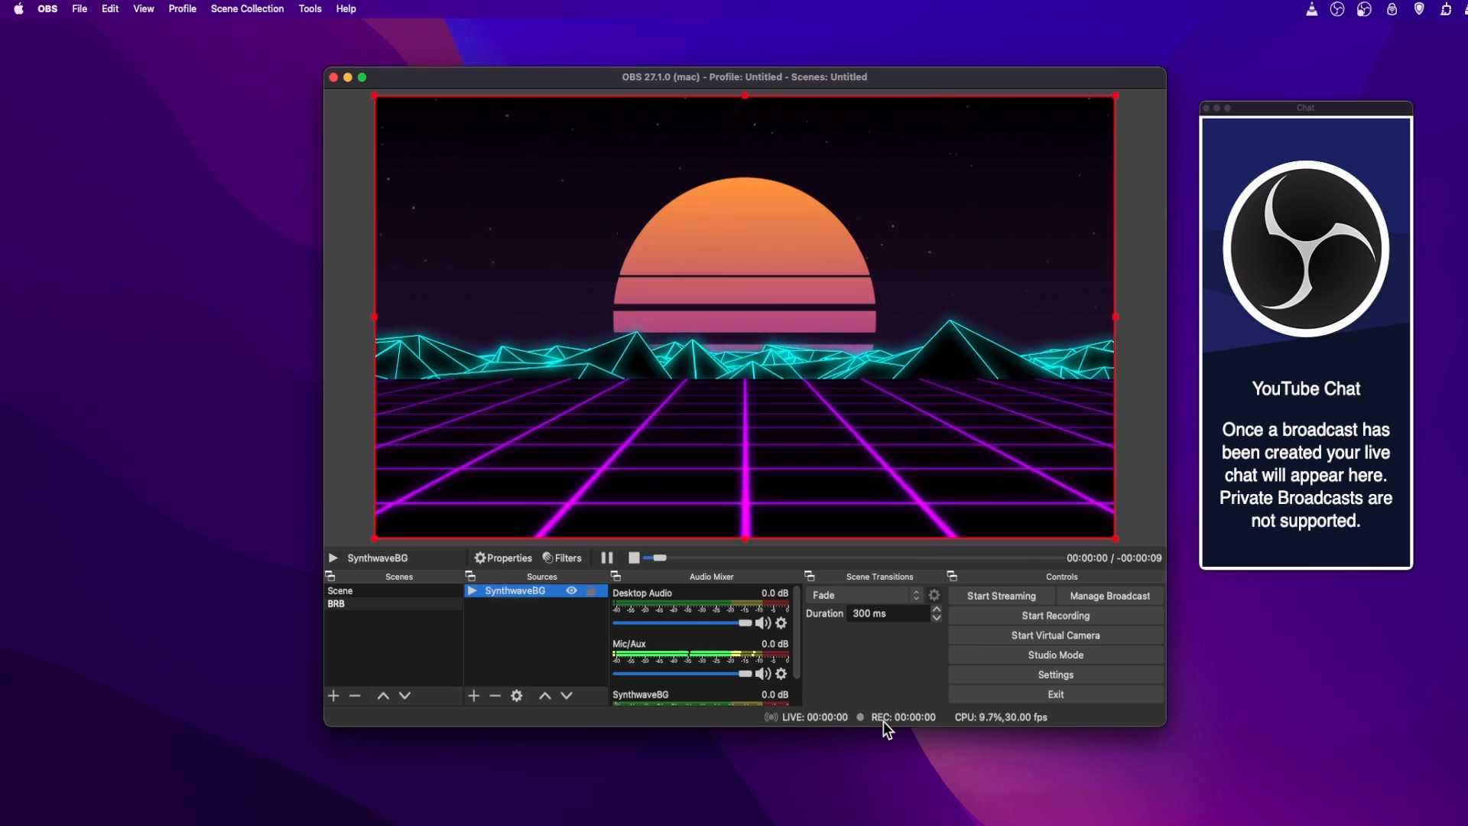